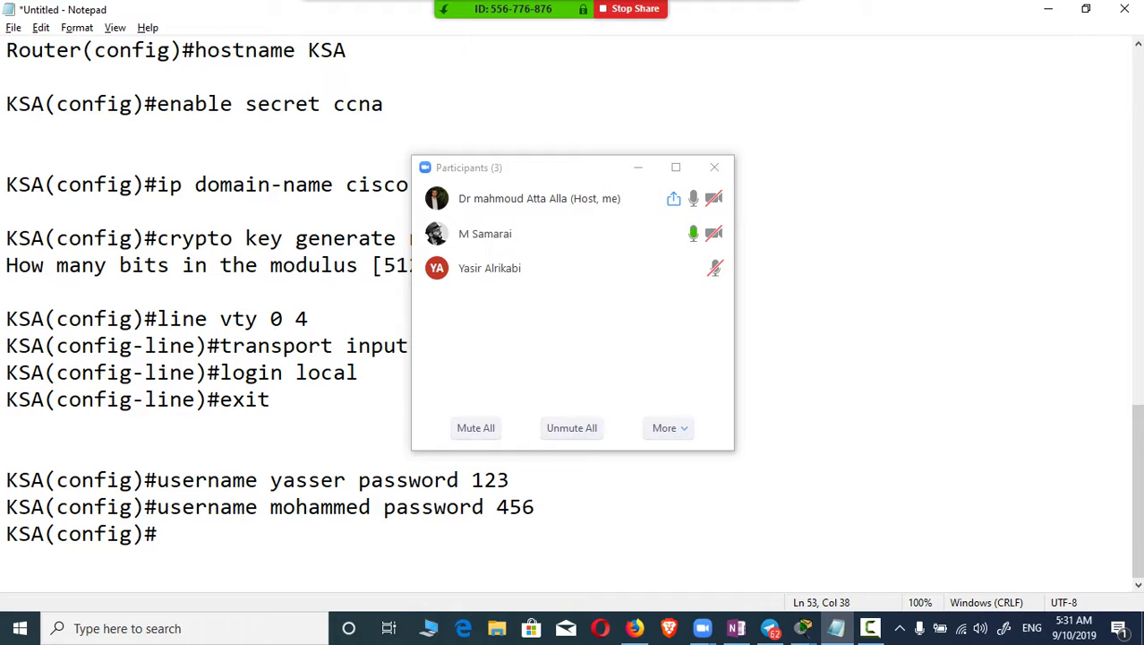
Step: Move the Zoom participants list aside and minimise the Notepad SSH command notes
{"action": "left_click_drag", "start_coordinate": [578, 180], "coordinate": [763, 152]}
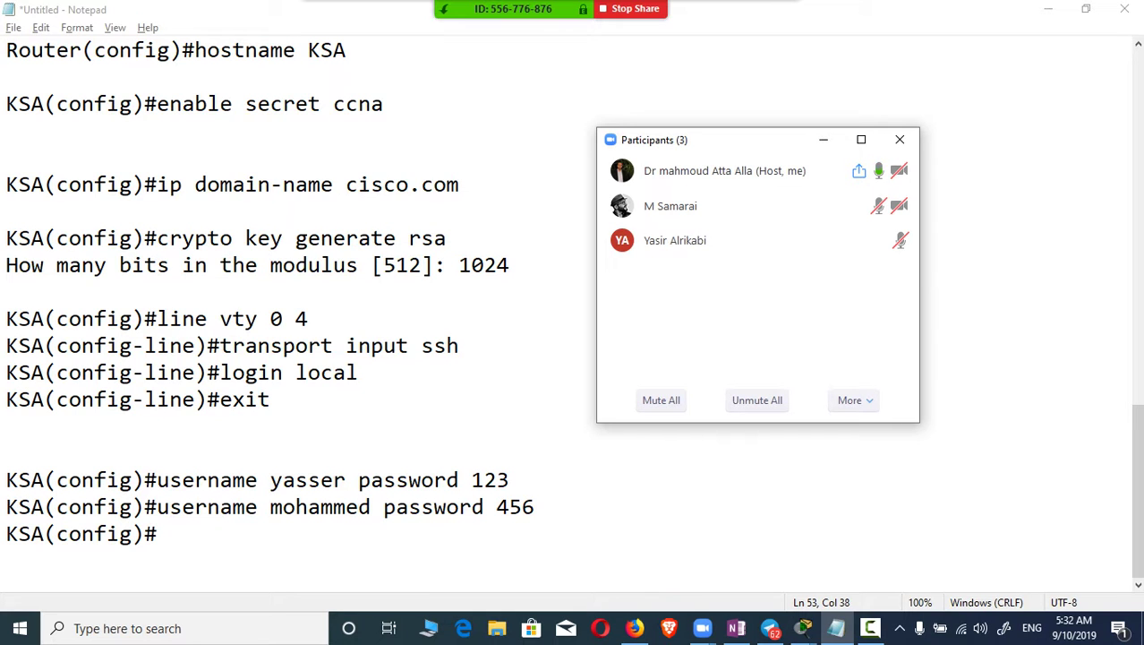
{"action": "left_click", "coordinate": [1047, 9]}
Step: Minimise the open windows to reach the desktop and open File Explorer
{"action": "left_click", "coordinate": [1047, 9]}
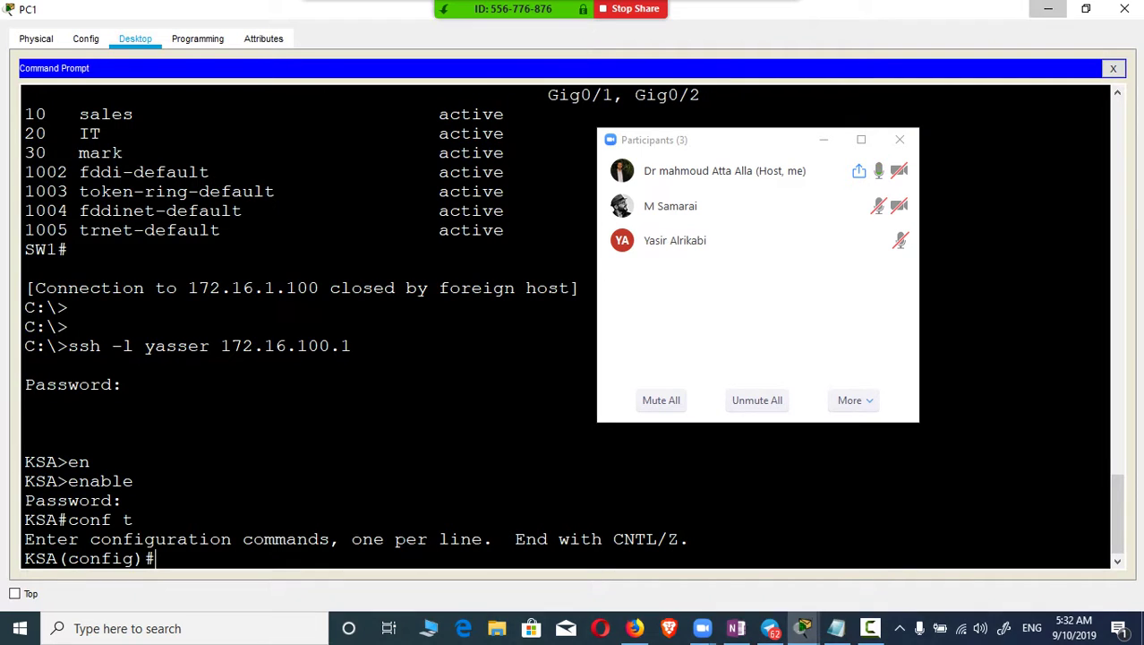
{"action": "left_click", "coordinate": [1047, 9]}
{"action": "left_click", "coordinate": [1051, 9]}
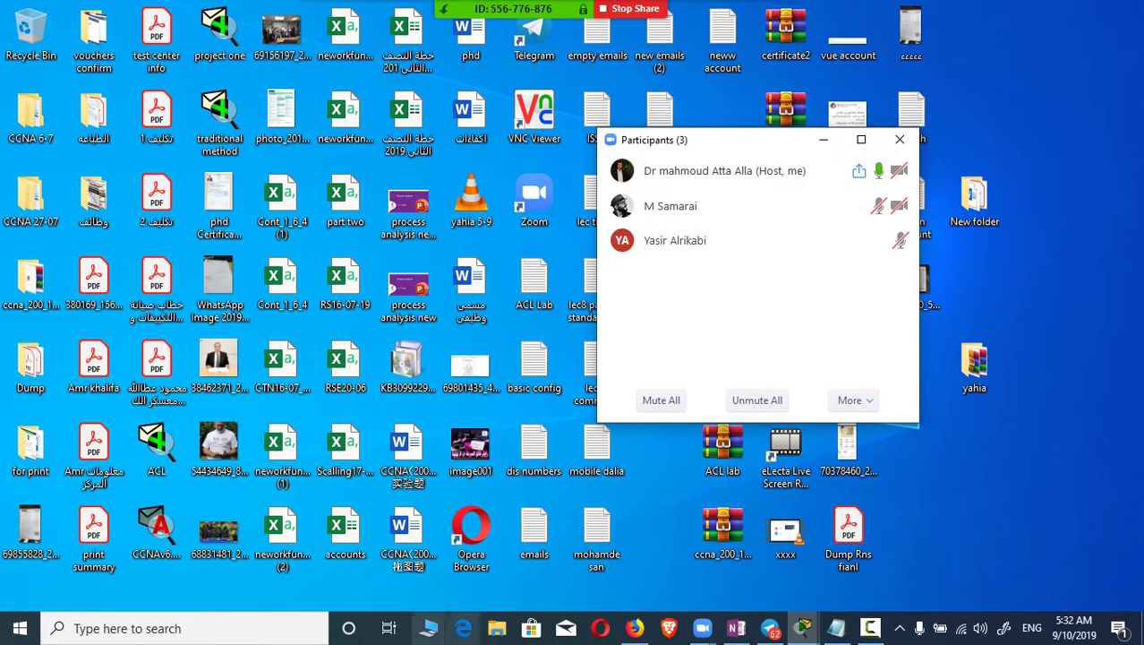
{"action": "key", "text": "super+e"}
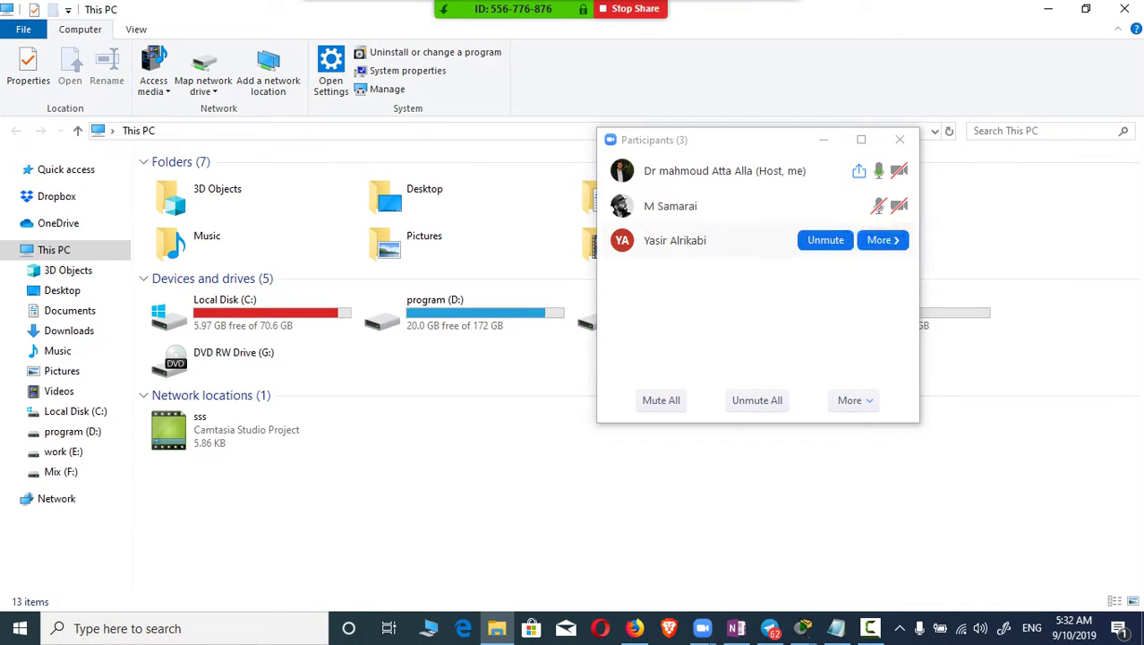
{"action": "left_click_drag", "start_coordinate": [734, 141], "coordinate": [770, 422]}
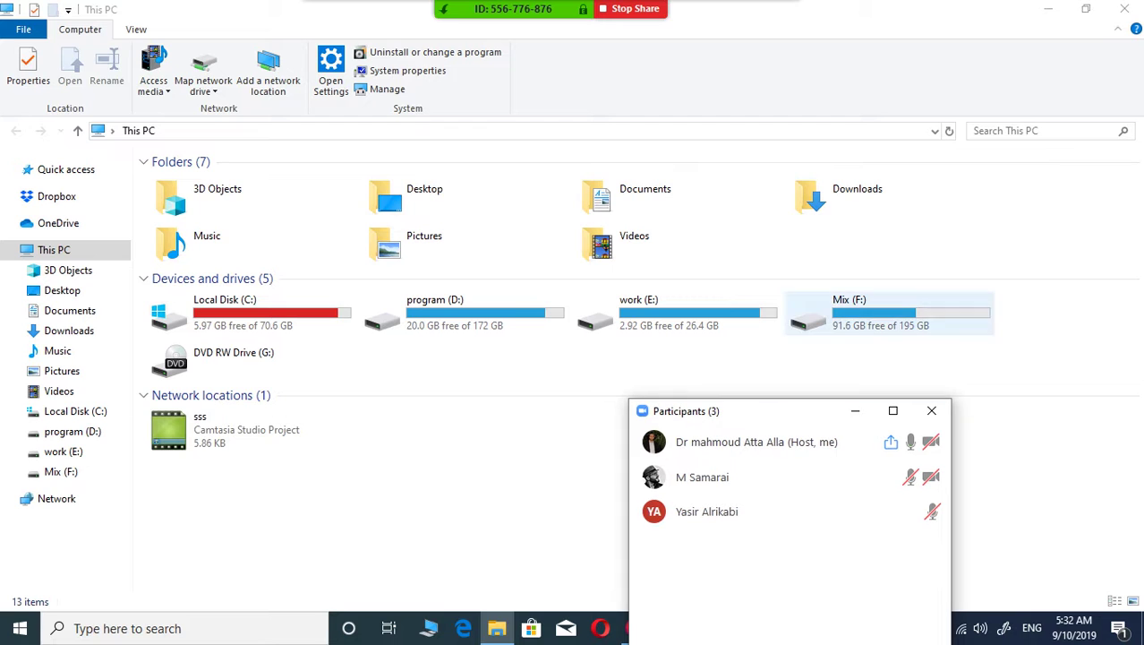
Step: Open Packet Tracer Activity Source Files.zip from Mix (F:)\New CCNA 200-125\CCNA V6\Sem2
{"action": "double_click", "coordinate": [850, 312]}
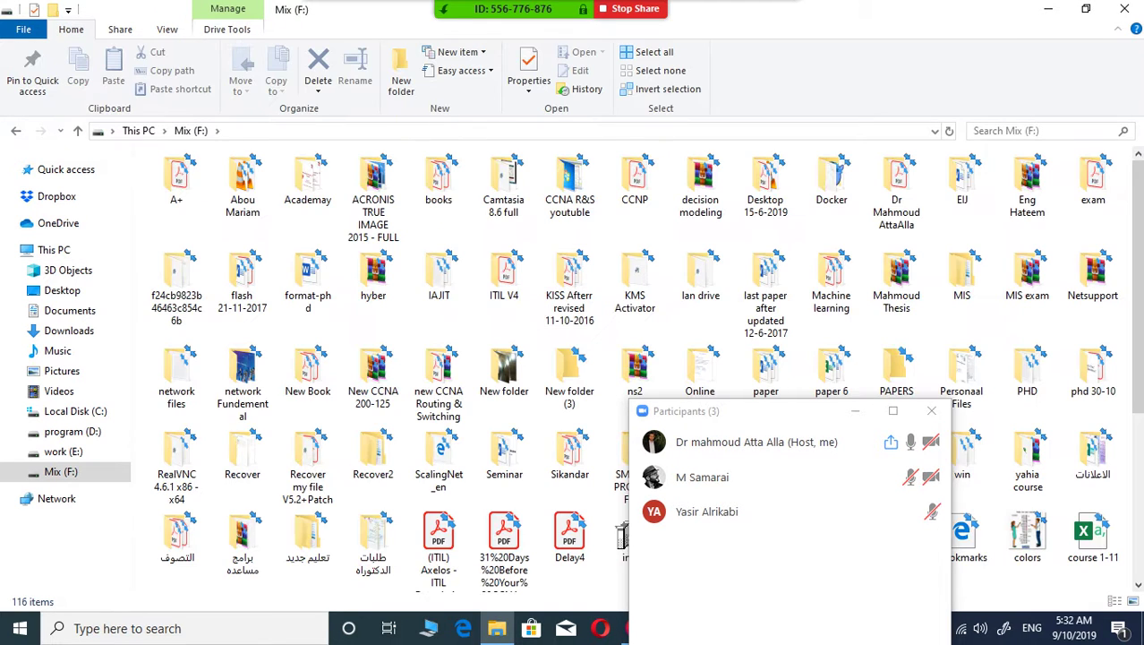
{"action": "double_click", "coordinate": [373, 372]}
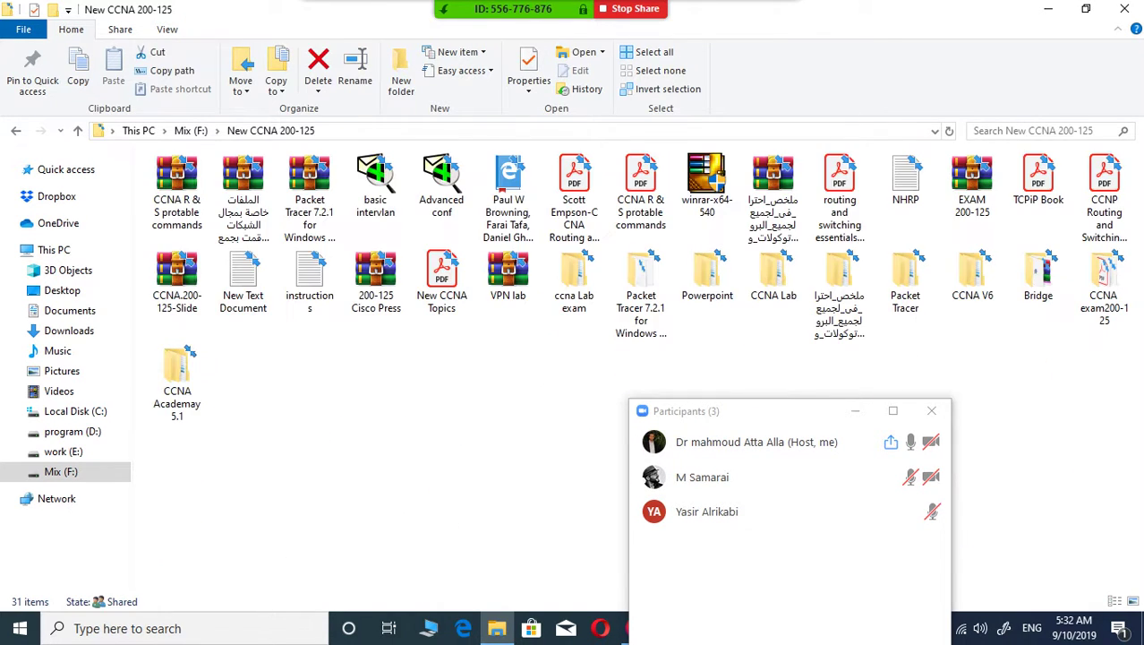
{"action": "double_click", "coordinate": [971, 273]}
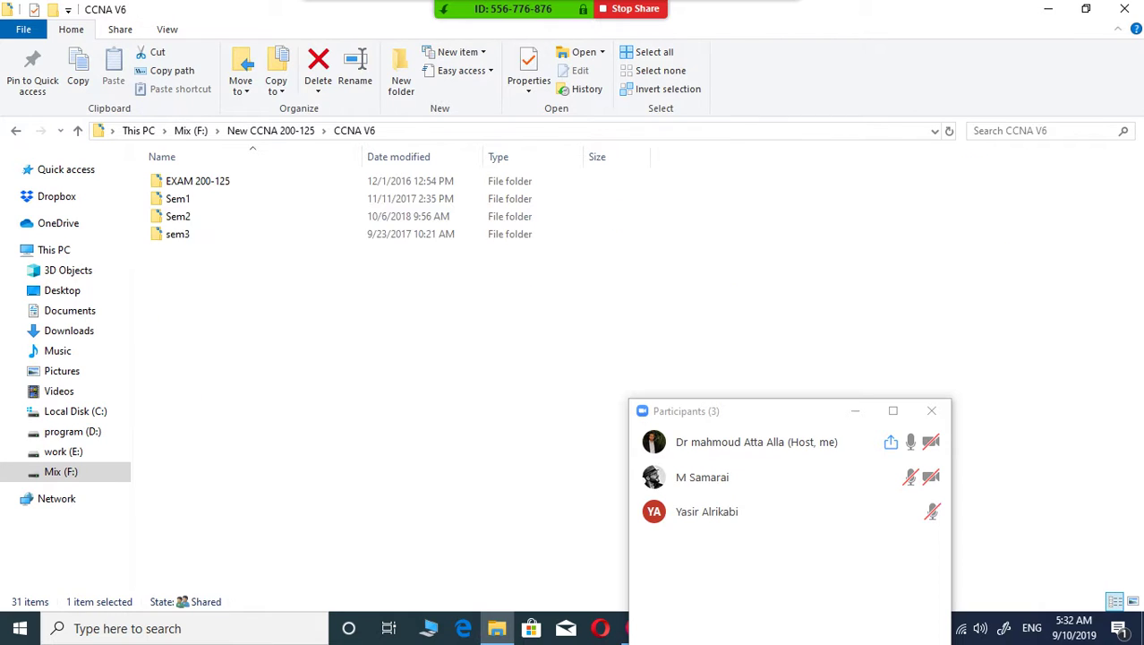
{"action": "double_click", "coordinate": [178, 216]}
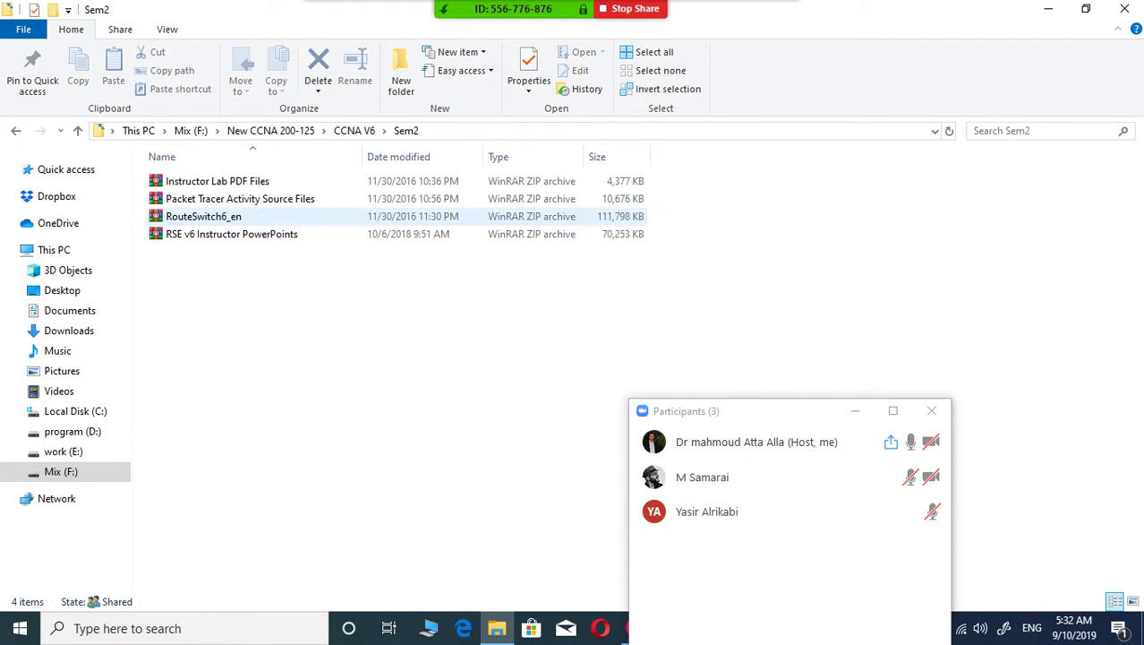
{"action": "left_click", "coordinate": [179, 199]}
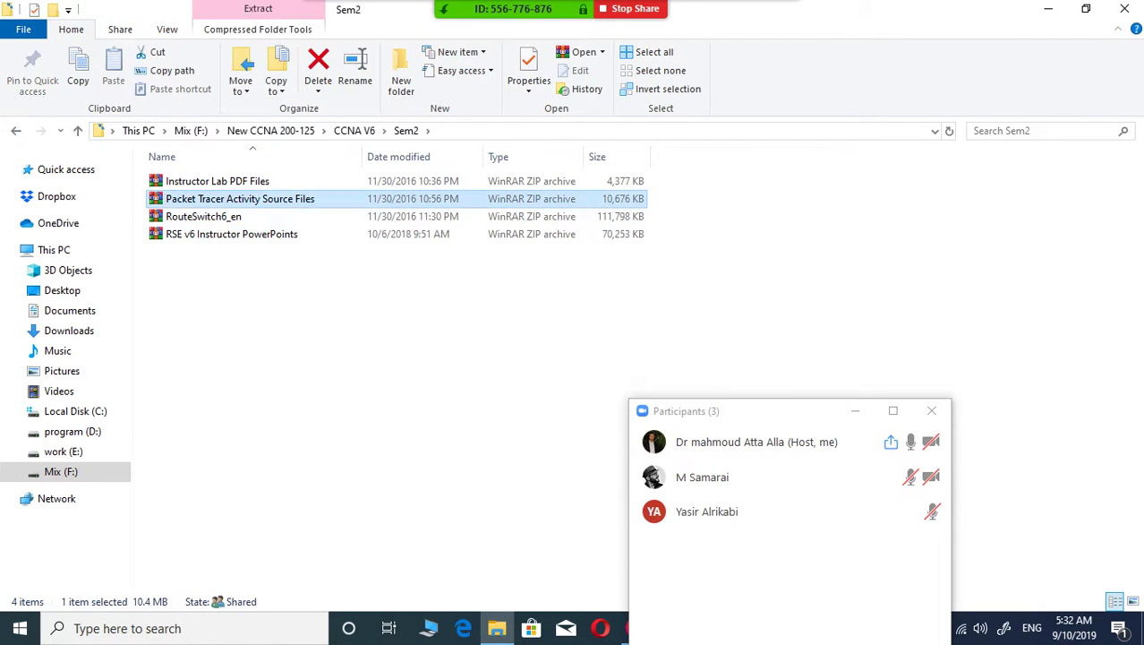
{"action": "key", "text": "Return"}
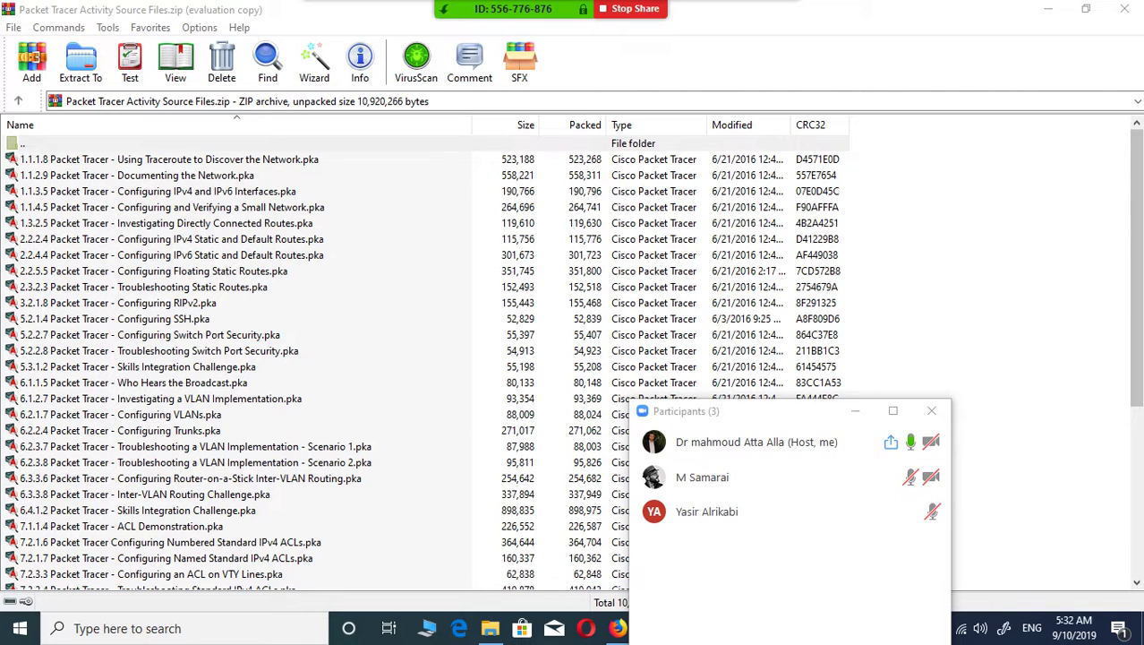
Step: Open 5.2.1.4 Configuring SSH.pka from the archive and start extracting it
{"action": "left_click", "coordinate": [107, 319]}
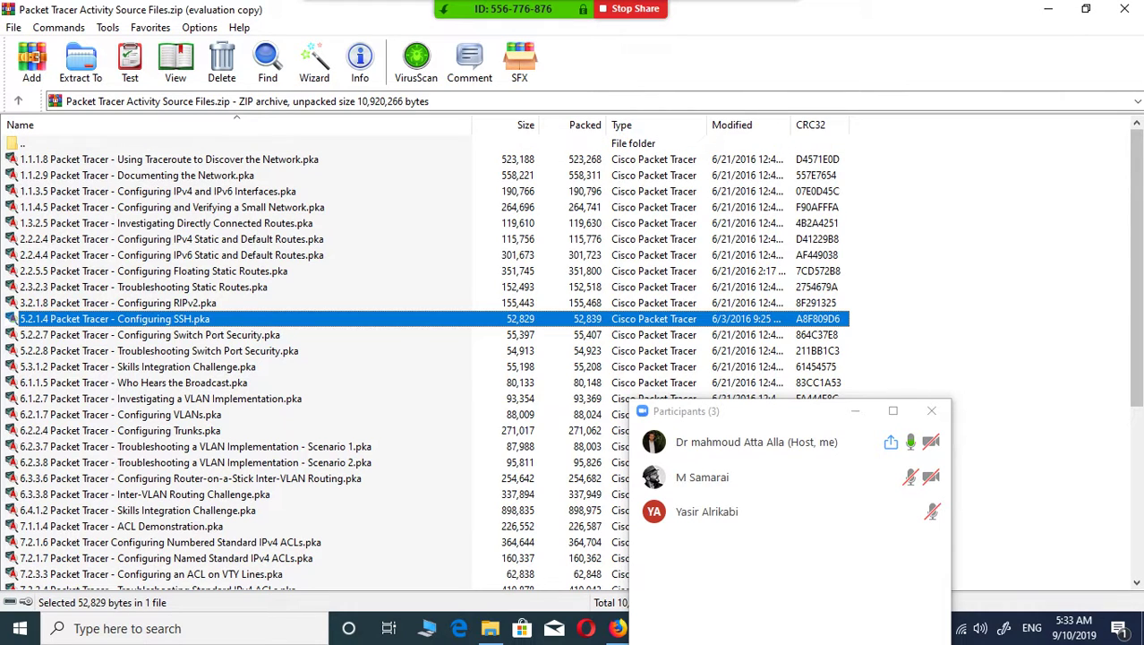
{"action": "key", "text": "Return"}
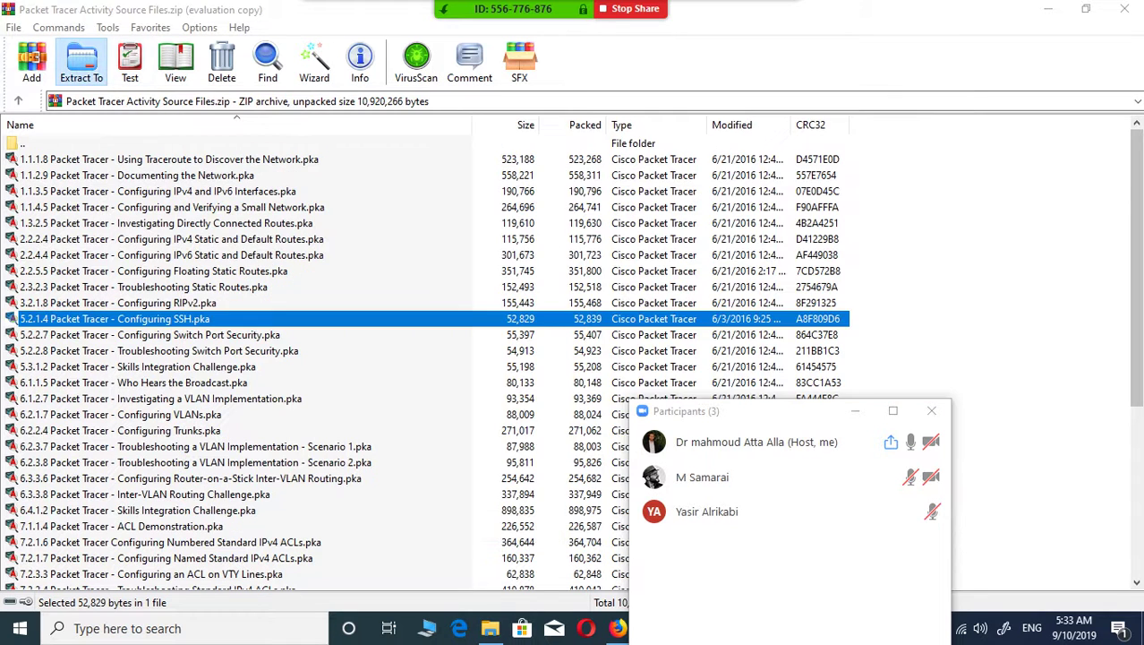
{"action": "left_click", "coordinate": [81, 59]}
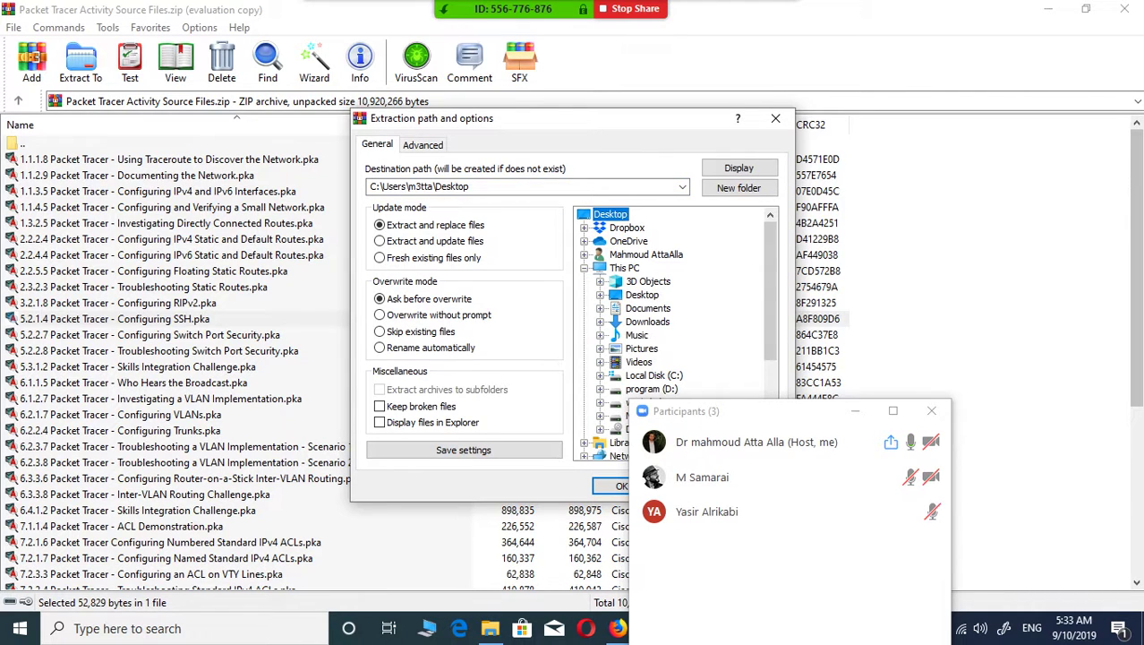
Step: Extract the activity to Desktop\CCNA 6-7\part two\lec18 and bring up Packet Tracer
{"action": "left_click", "coordinate": [931, 410]}
{"action": "left_click_drag", "start_coordinate": [770, 291], "coordinate": [770, 376]}
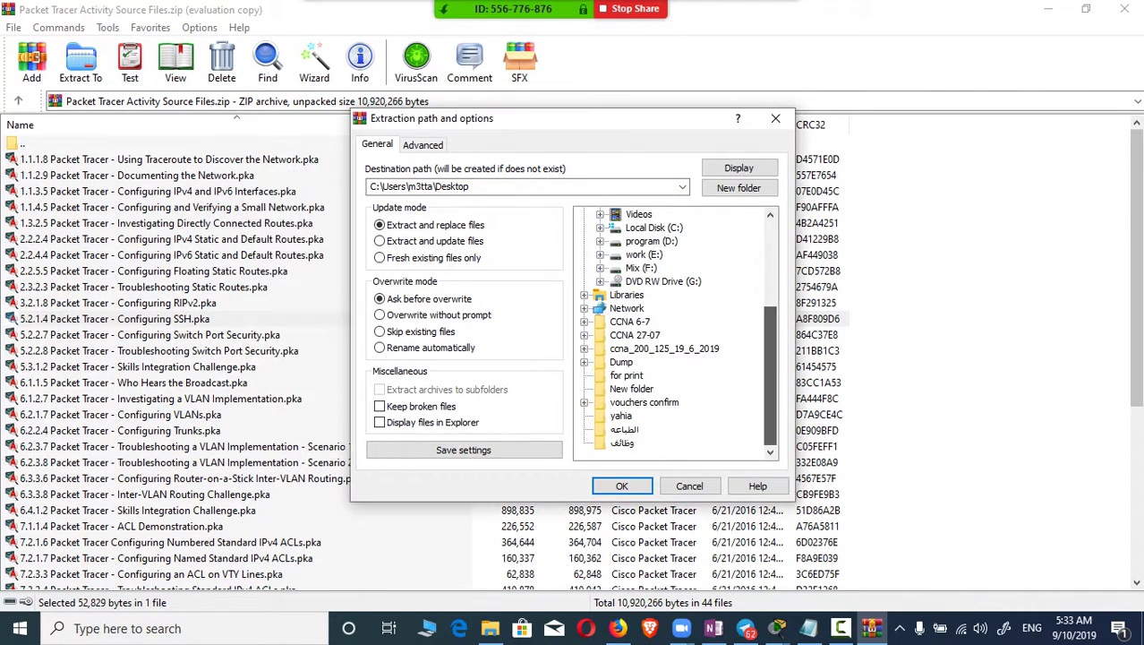
{"action": "double_click", "coordinate": [629, 321]}
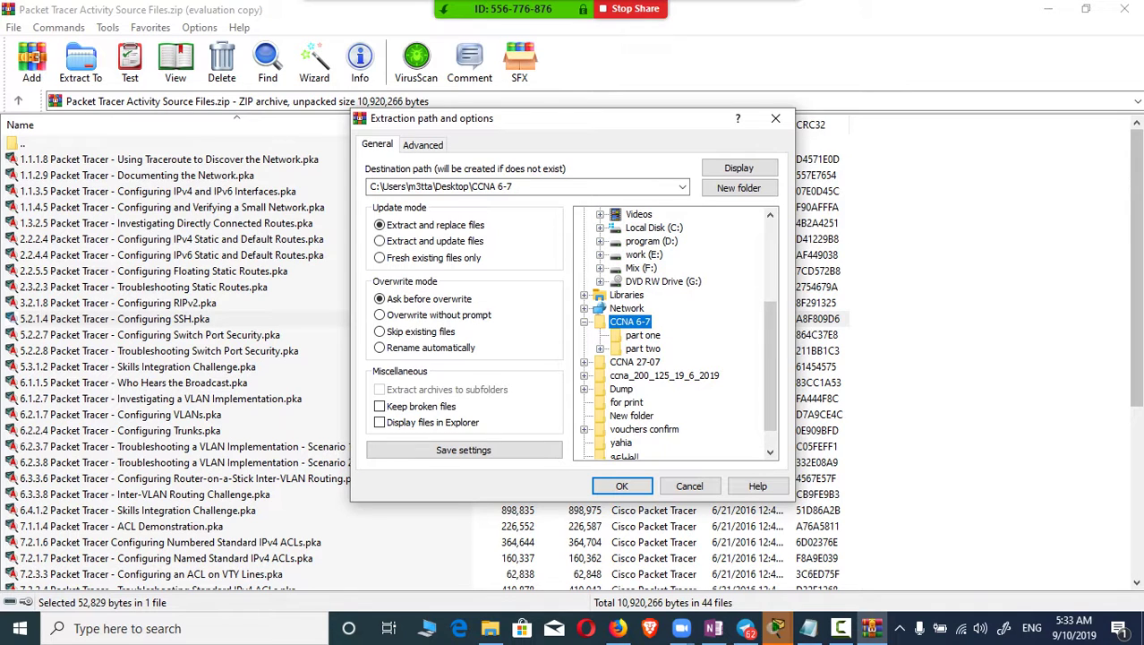
{"action": "double_click", "coordinate": [643, 348]}
{"action": "left_click", "coordinate": [652, 375]}
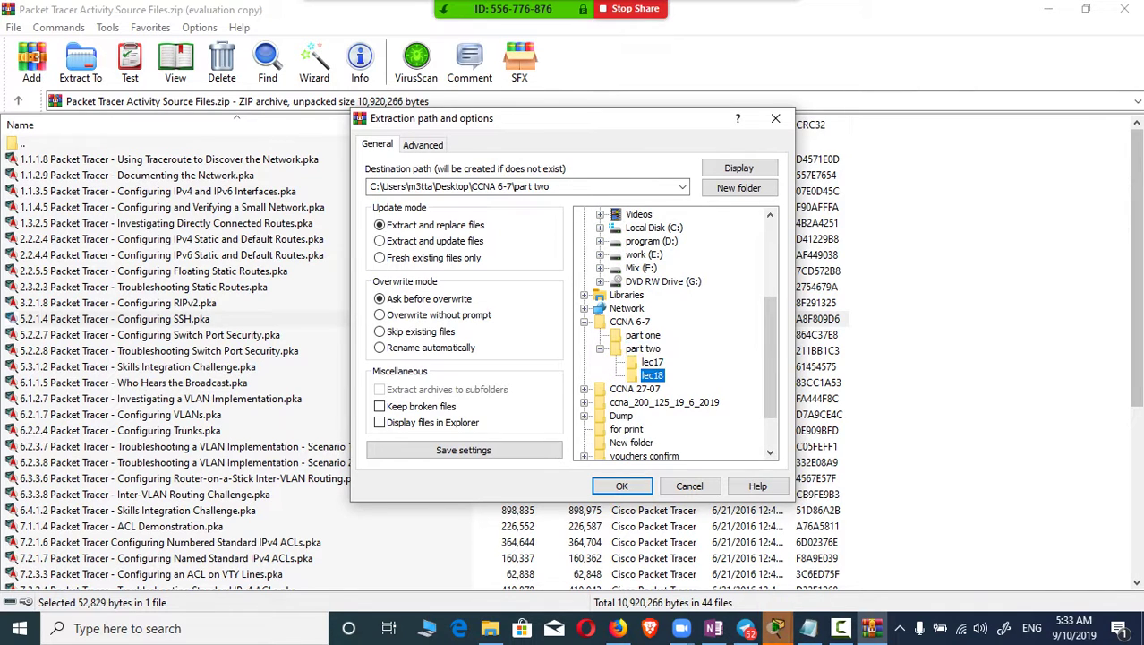
{"action": "left_click", "coordinate": [622, 485]}
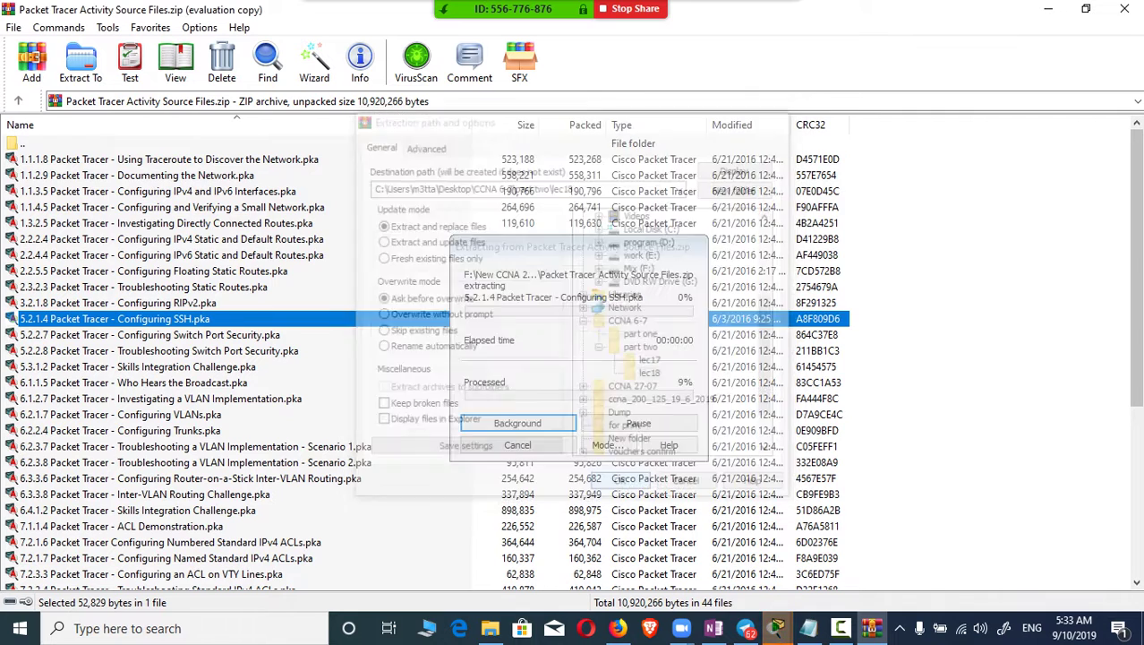
{"action": "left_click", "coordinate": [776, 628]}
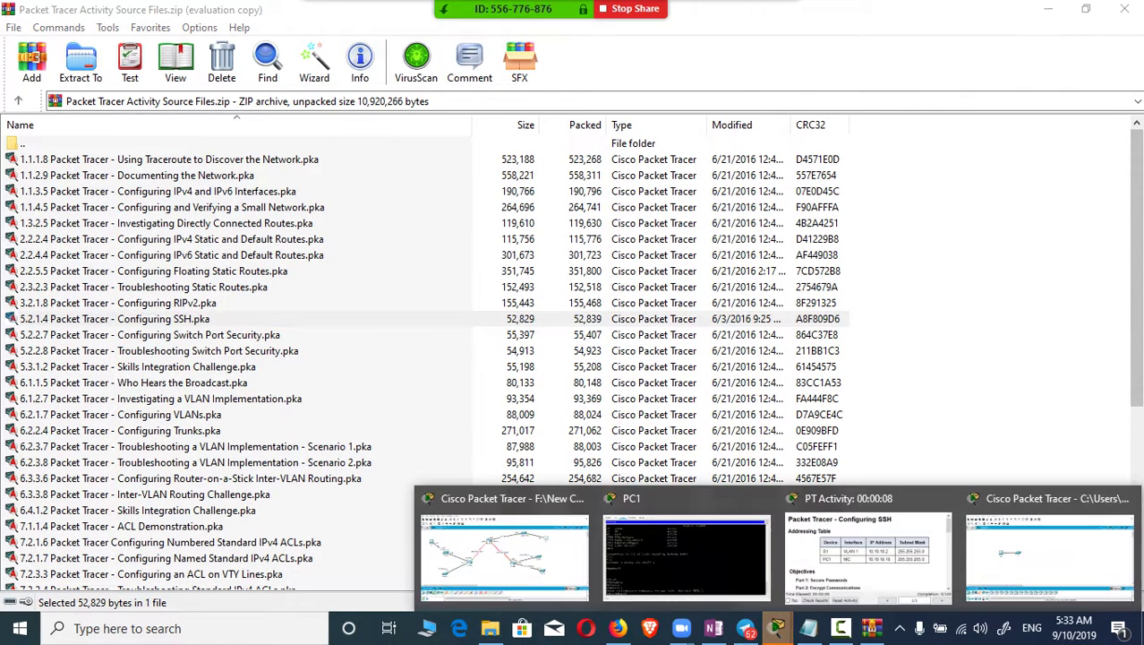
Step: Switch to the Configuring SSH activity, dismiss User Profile, and read the widened PT Activity instructions
{"action": "left_click", "coordinate": [1049, 551]}
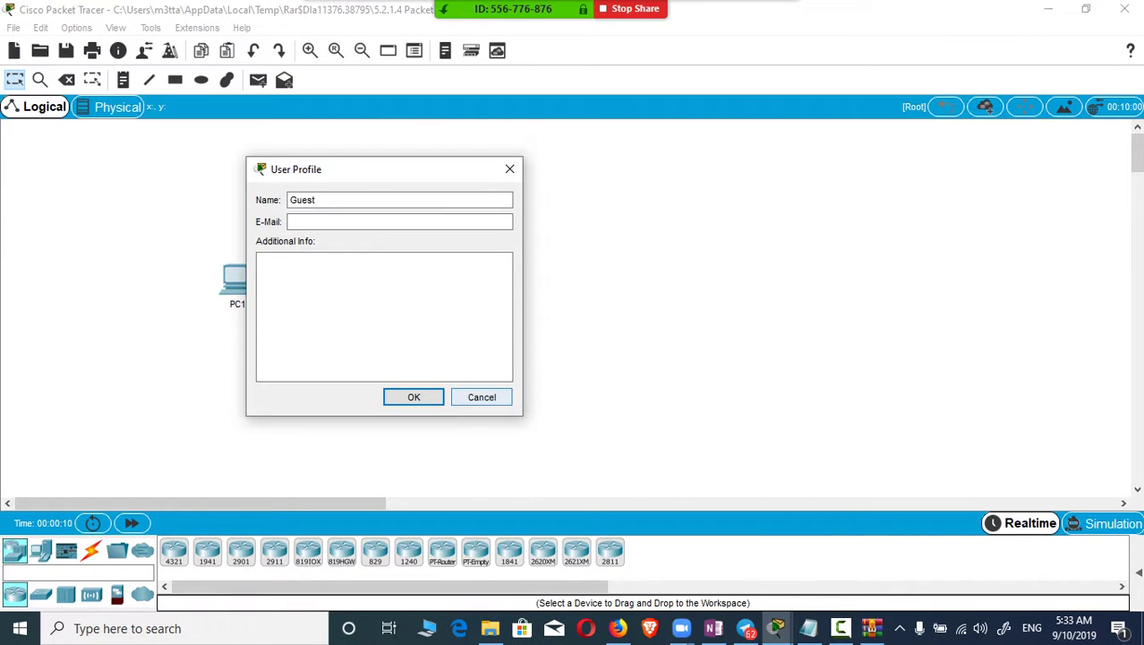
{"action": "left_click", "coordinate": [408, 395]}
{"action": "mouse_move", "coordinate": [776, 628]}
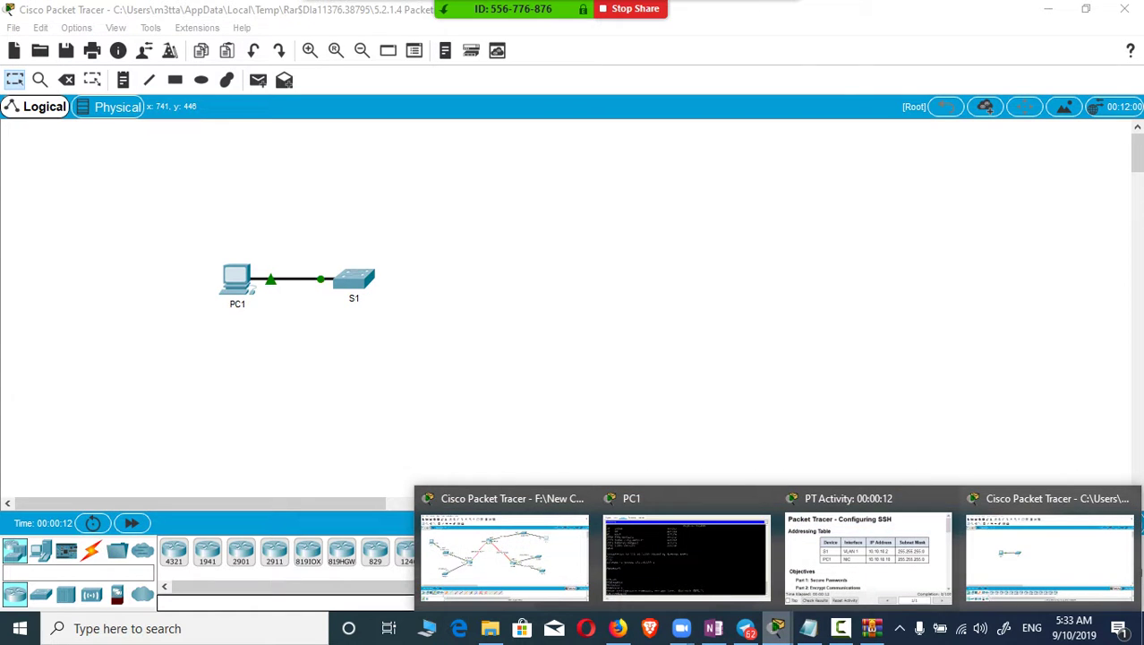
{"action": "left_click", "coordinate": [864, 550]}
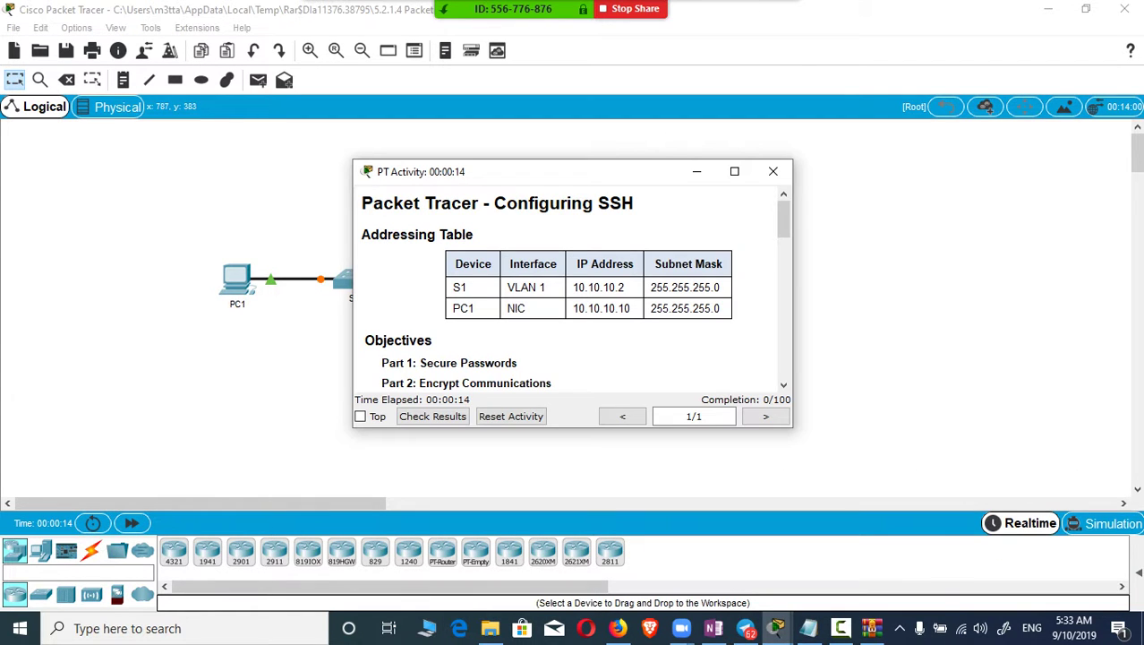
{"action": "left_click_drag", "start_coordinate": [537, 171], "coordinate": [683, 150]}
{"action": "scroll", "coordinate": [716, 269], "scroll_direction": "down", "scroll_amount": 4}
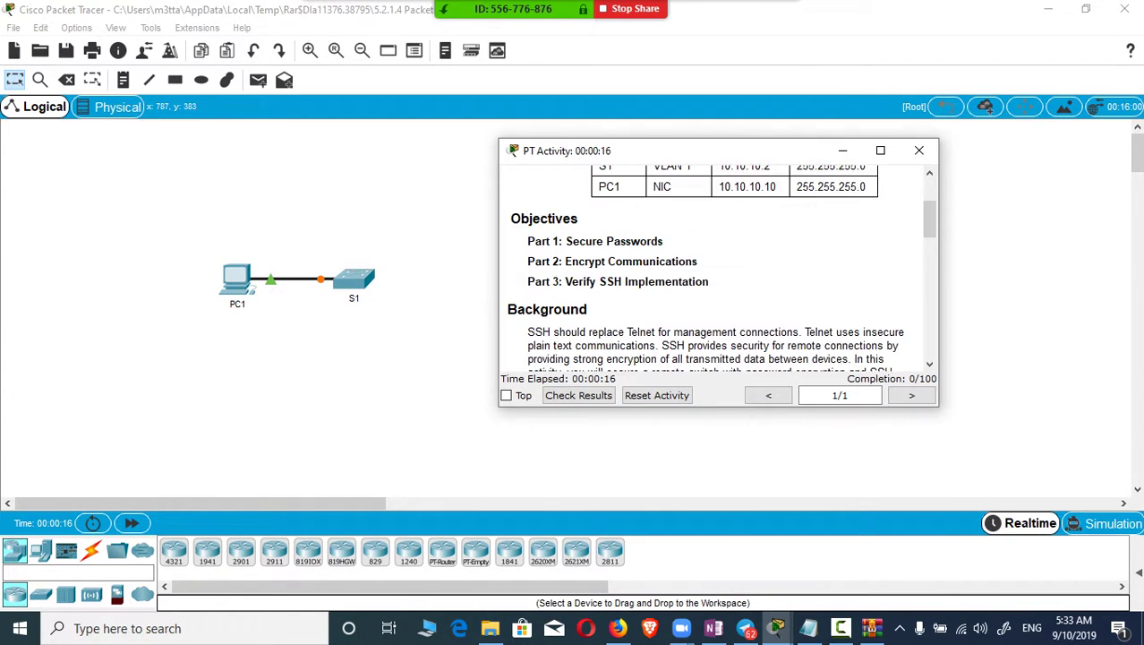
{"action": "left_click_drag", "start_coordinate": [939, 394], "coordinate": [1115, 391]}
{"action": "left_click_drag", "start_coordinate": [499, 360], "coordinate": [387, 361]}
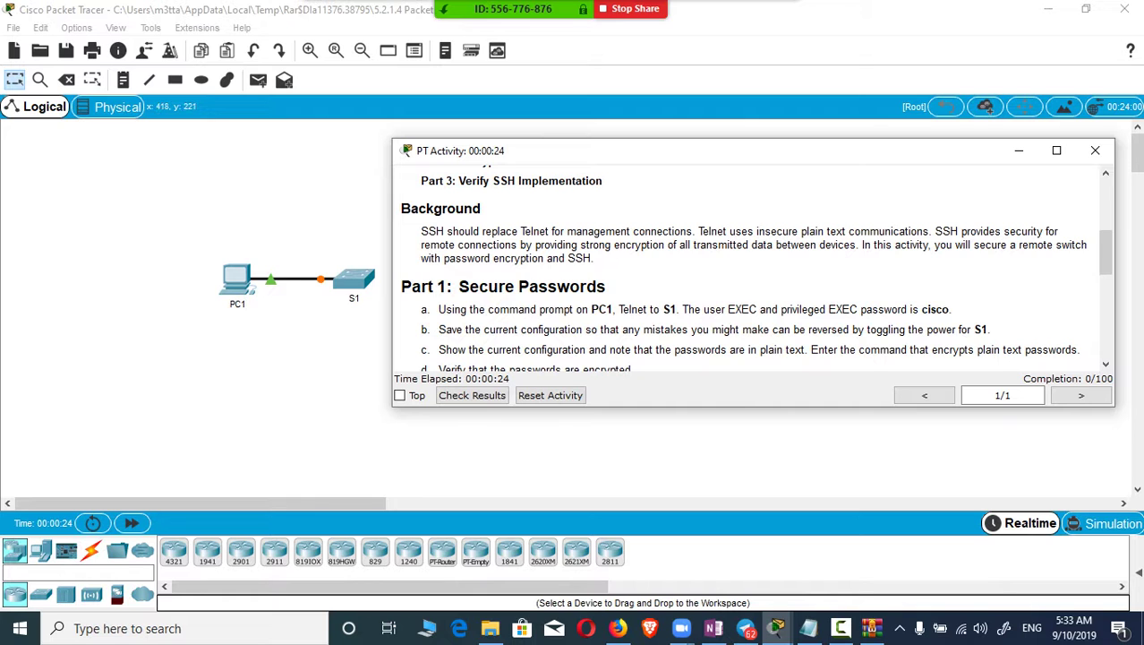
{"action": "key", "text": "alt+Tab"}
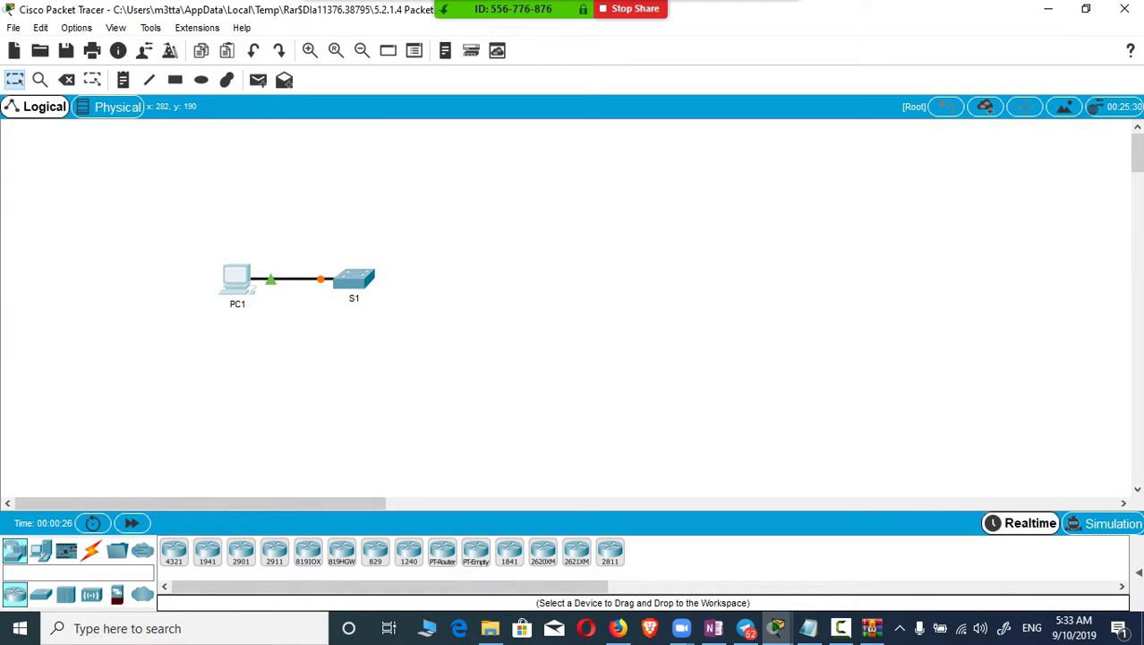
Step: Open PC1's Command Prompt and check S1's address 10.10.10.2 in the instructions
{"action": "left_click", "coordinate": [237, 279]}
{"action": "left_click", "coordinate": [351, 109]}
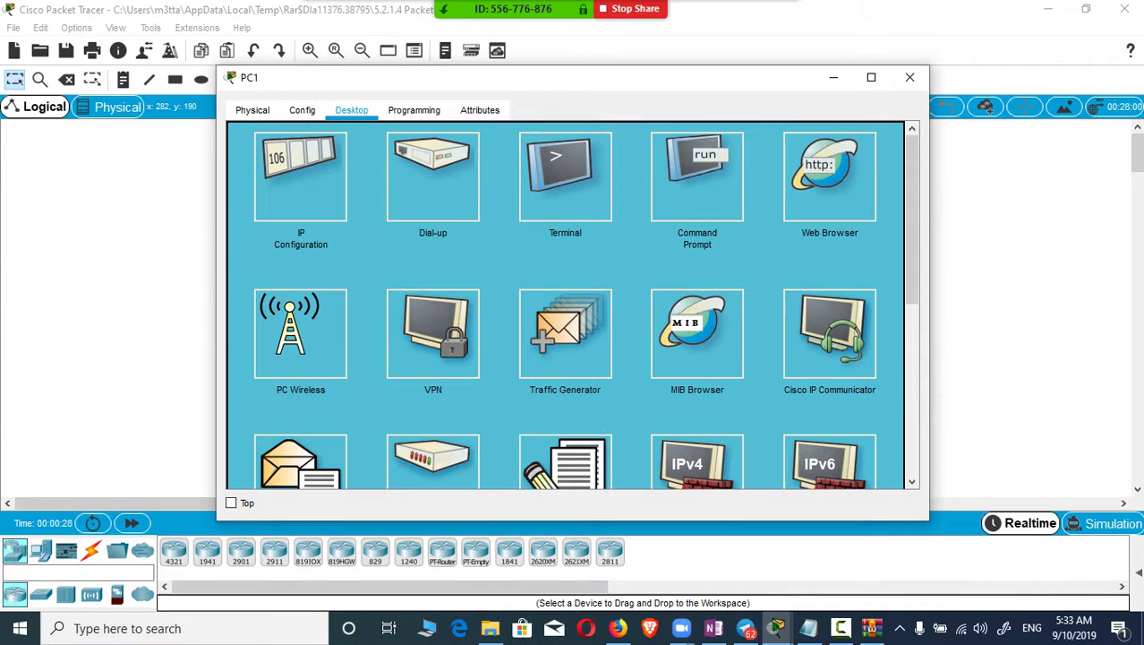
{"action": "left_click", "coordinate": [697, 176]}
{"action": "type", "text": "te"}
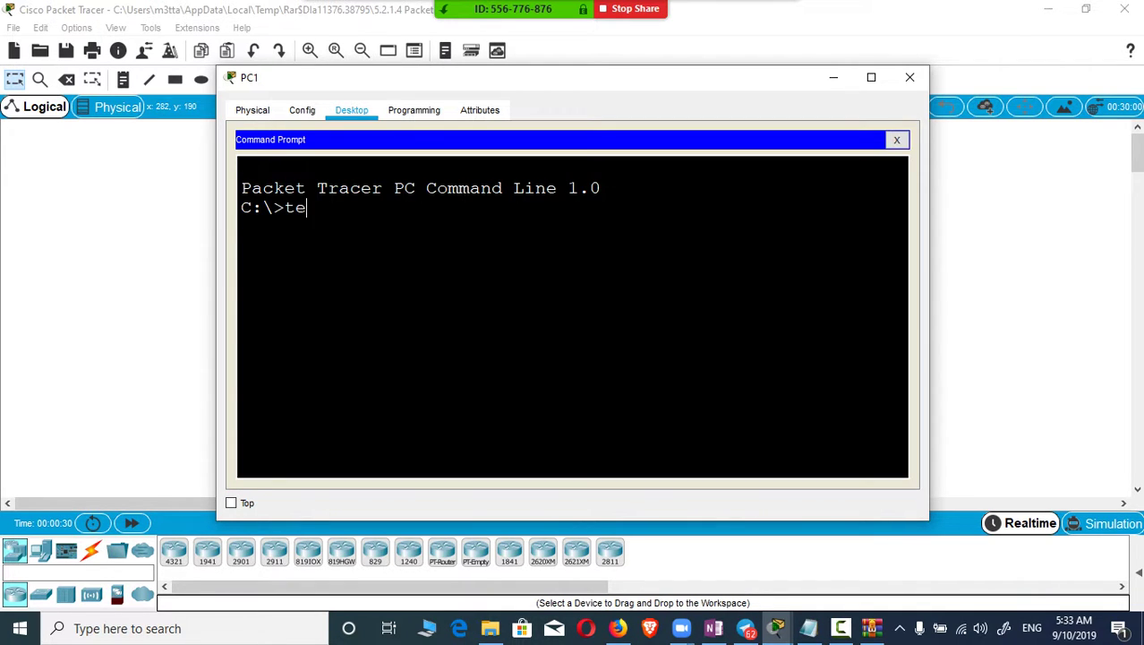
{"action": "type", "text": "lnet"}
{"action": "left_click", "coordinate": [777, 628]}
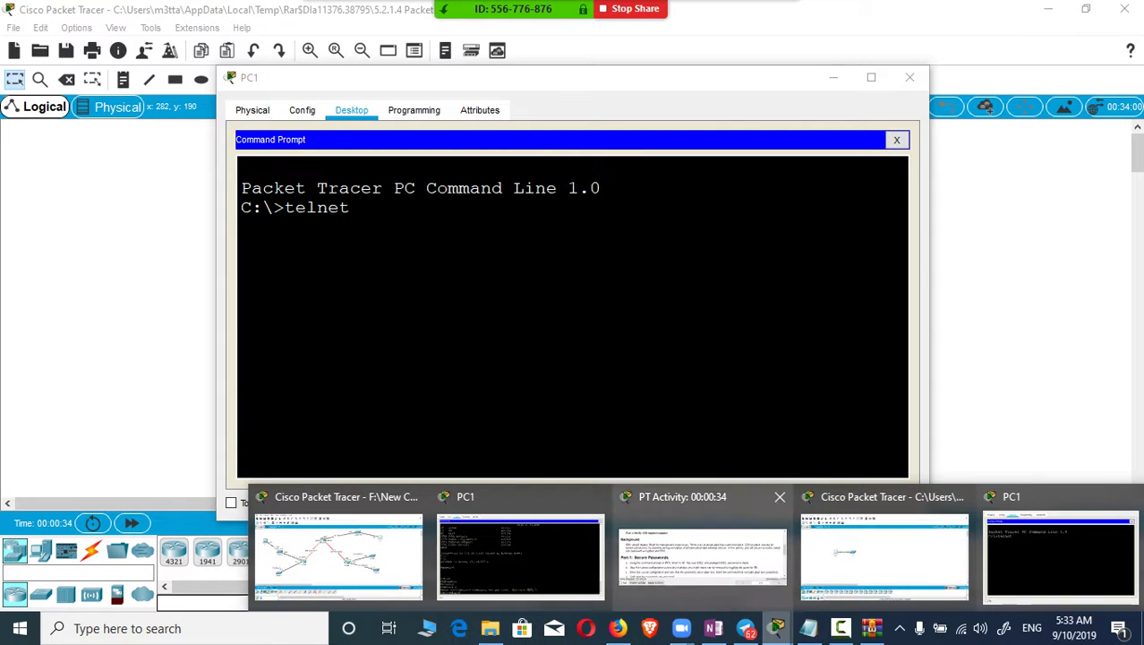
{"action": "left_click", "coordinate": [700, 555]}
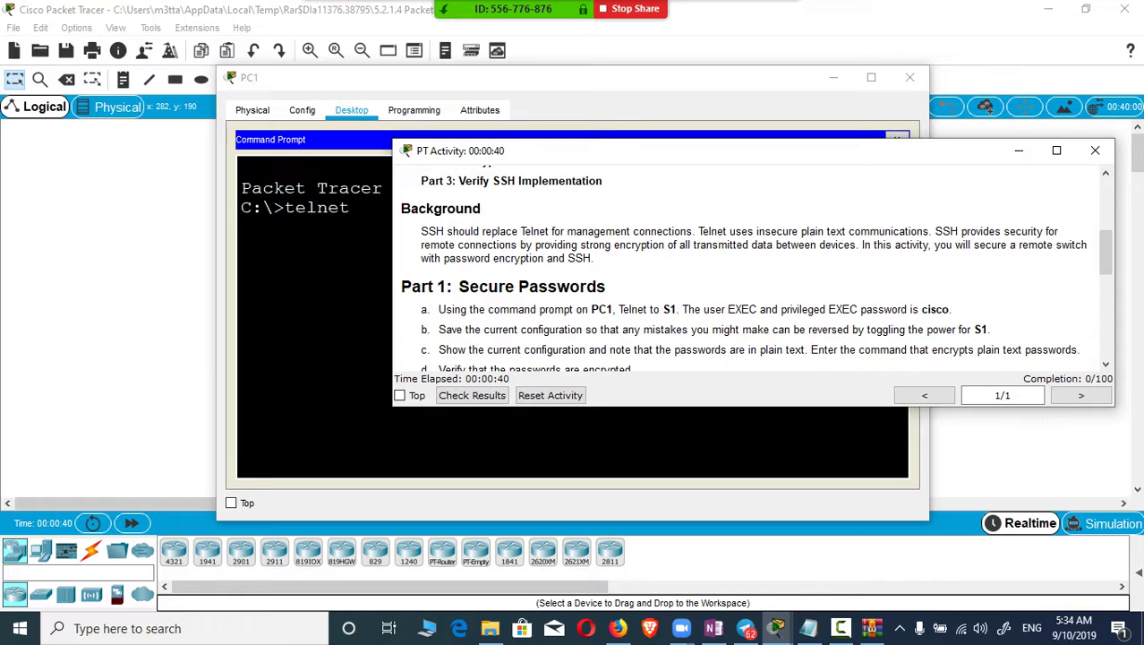
{"action": "scroll", "coordinate": [755, 267], "scroll_direction": "up", "scroll_amount": 5}
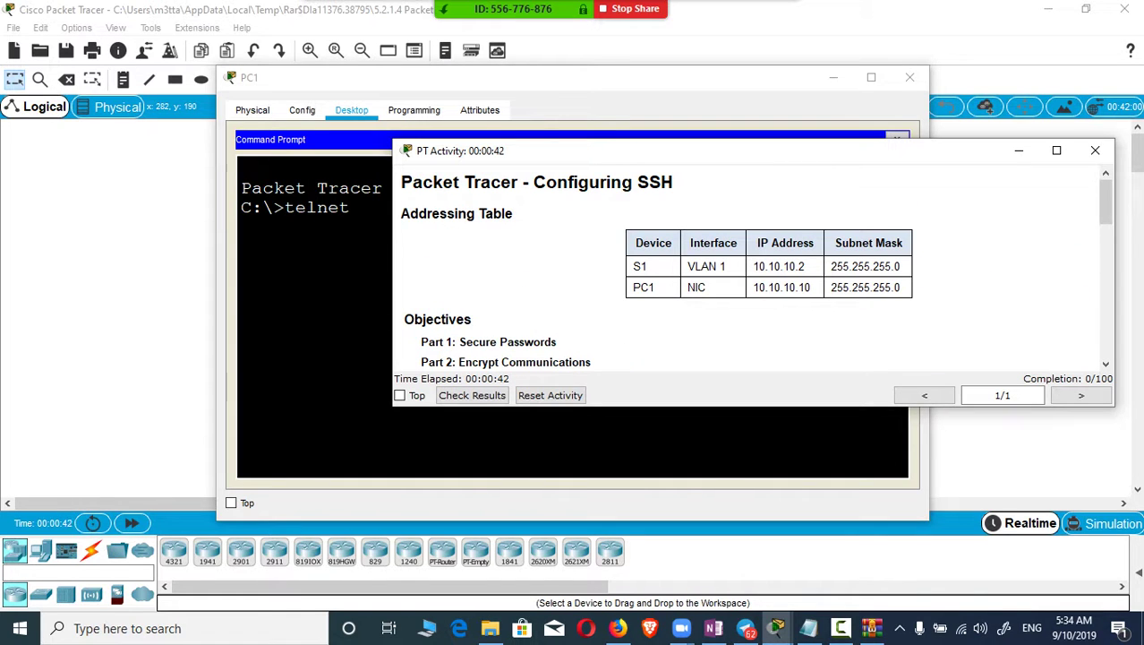
{"action": "mouse_move", "coordinate": [752, 265]}
{"action": "left_mouse_down"}
{"action": "mouse_move", "coordinate": [811, 266]}
{"action": "mouse_move", "coordinate": [752, 266]}
{"action": "left_mouse_up"}
{"action": "left_click", "coordinate": [810, 266]}
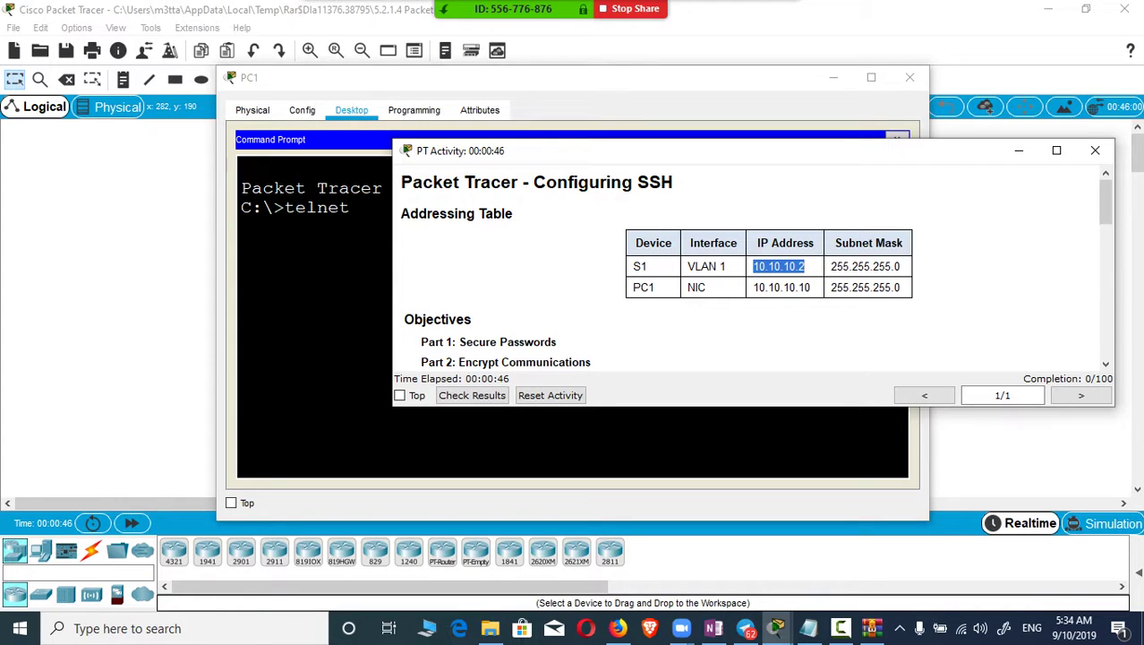
Step: Telnet from PC1 to S1 at 10.10.10.2, log in, and enter privileged EXEC mode
{"action": "key", "text": "alt+Tab"}
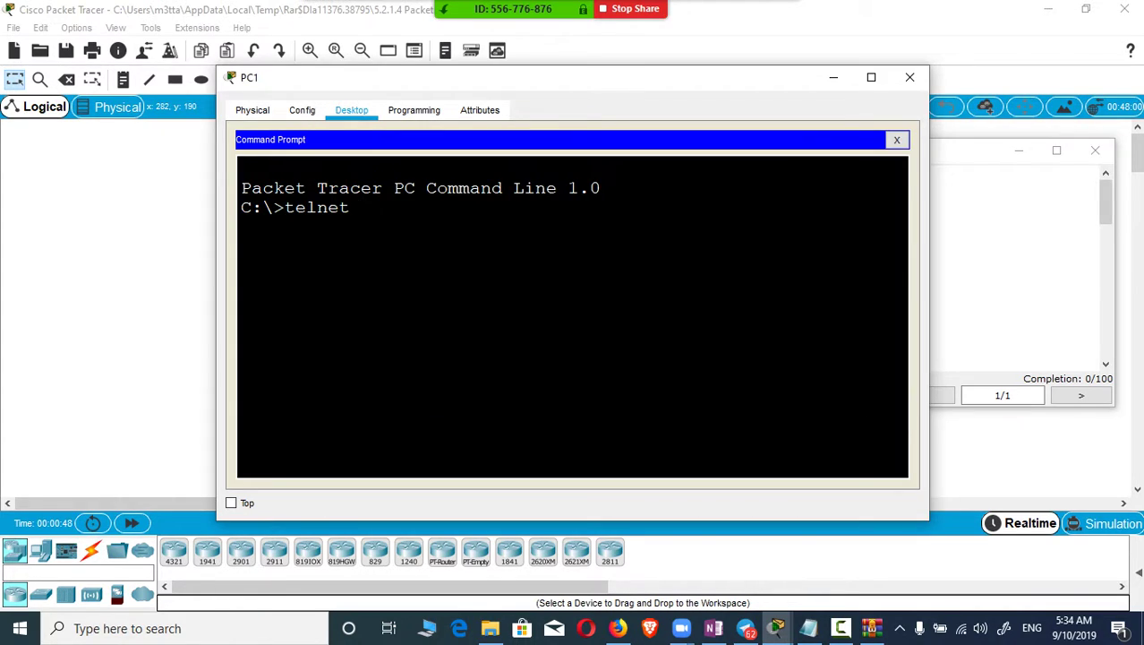
{"action": "type", "text": "10.10.10.2"}
{"action": "key", "text": "Return"}
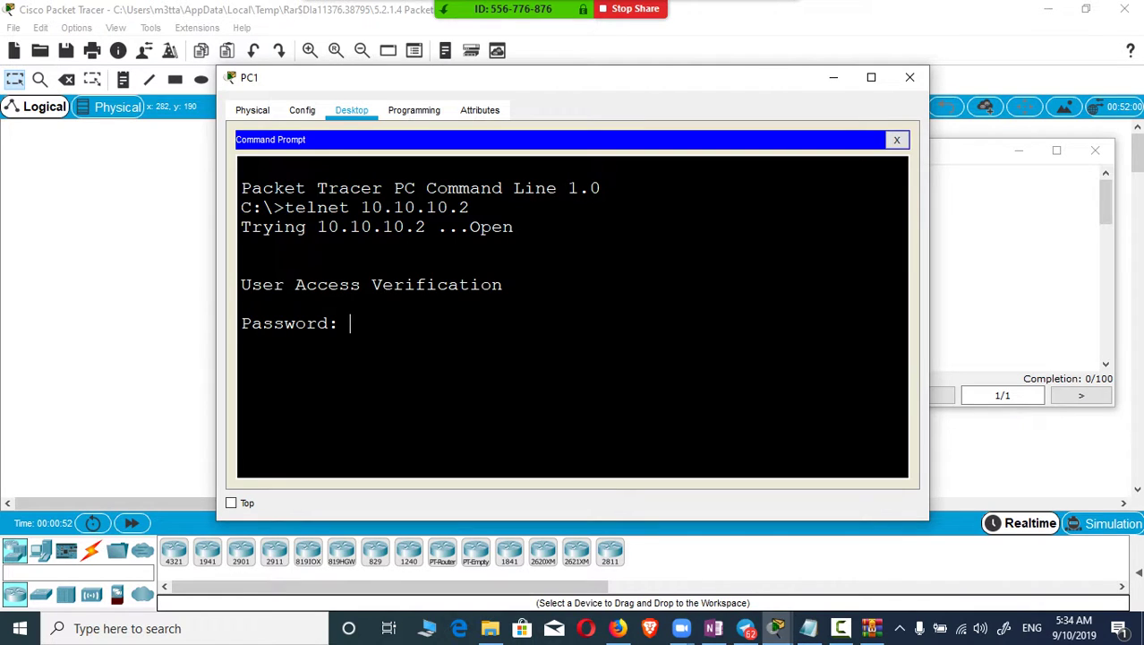
{"action": "key", "text": "Return"}
{"action": "type", "text": "en"}
{"action": "key", "text": "Return"}
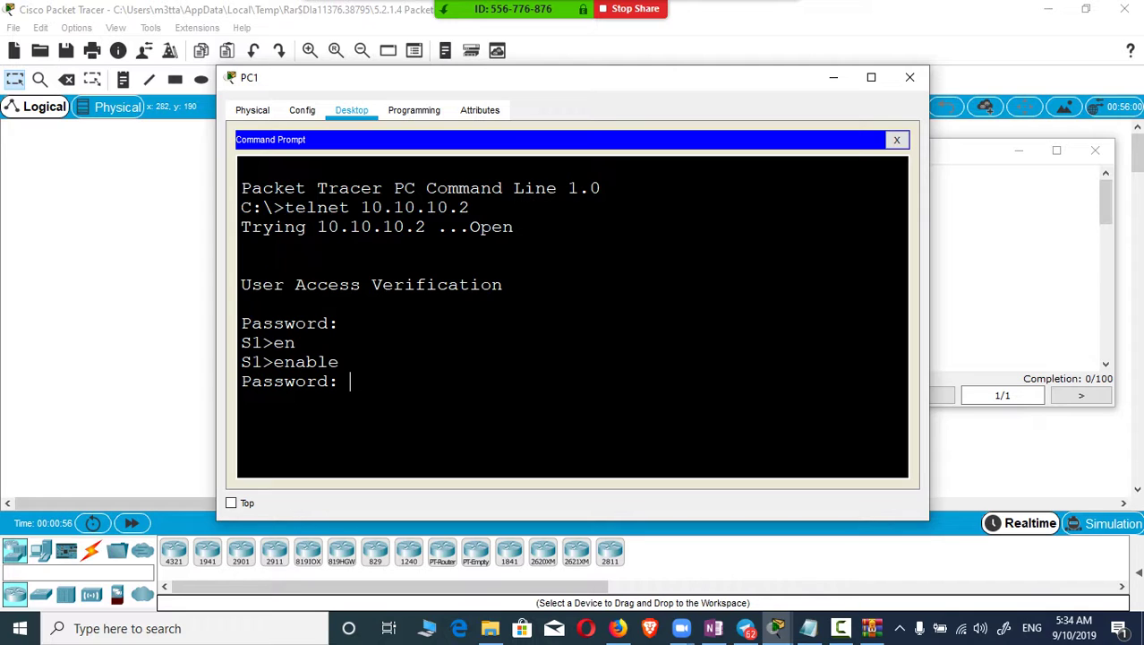
{"action": "key", "text": "Return"}
Step: Scroll the PT Activity instructions to Part 1 Secure Passwords
{"action": "mouse_move", "coordinate": [776, 627]}
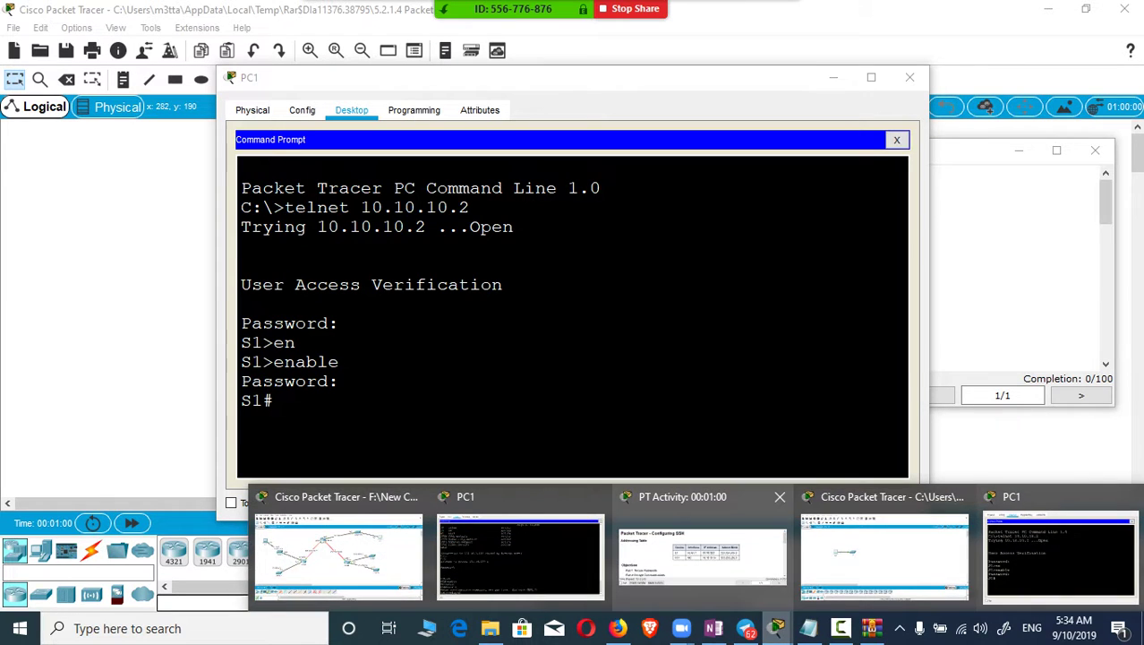
{"action": "left_click", "coordinate": [702, 547]}
{"action": "scroll", "coordinate": [755, 267], "scroll_direction": "down", "scroll_amount": 2}
{"action": "scroll", "coordinate": [755, 266], "scroll_direction": "down", "scroll_amount": 5}
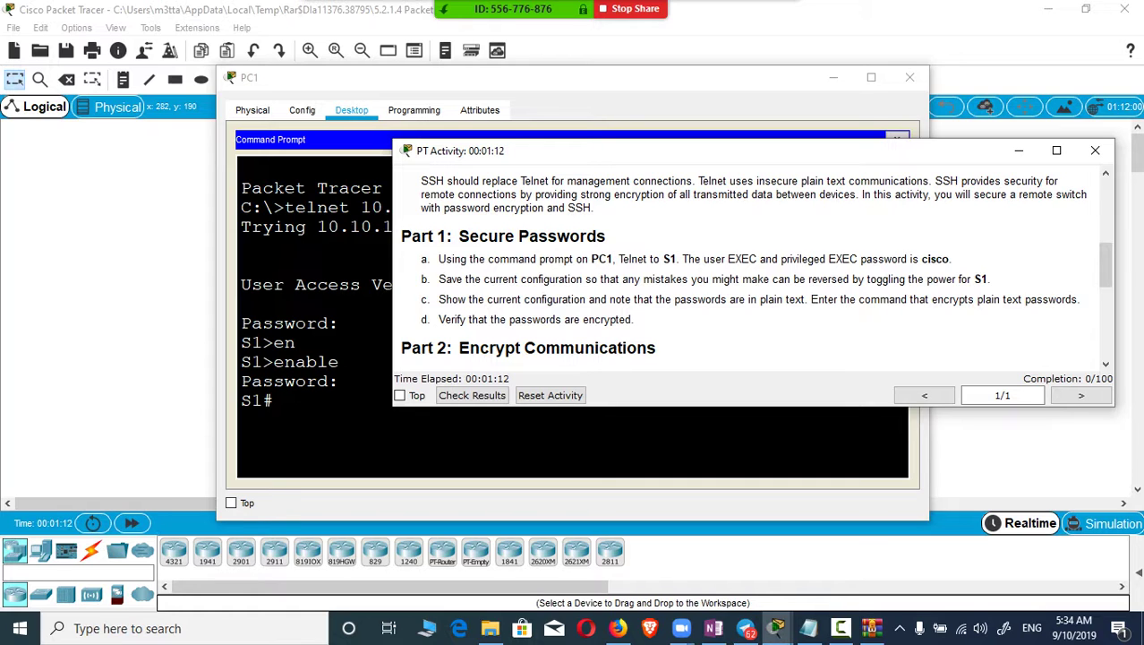
Step: Save S1's running-config to startup-config with copy running-config startup-config
{"action": "left_click", "coordinate": [277, 400]}
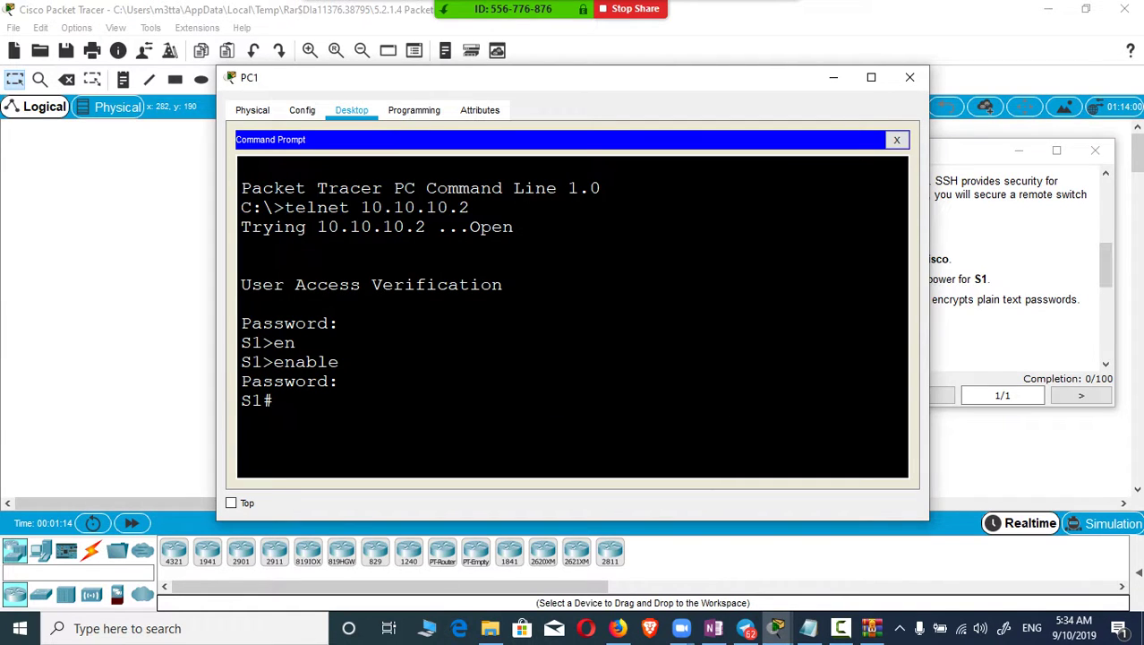
{"action": "type", "text": "copy run"}
{"action": "key", "text": "Tab"}
{"action": "type", "text": "stat"}
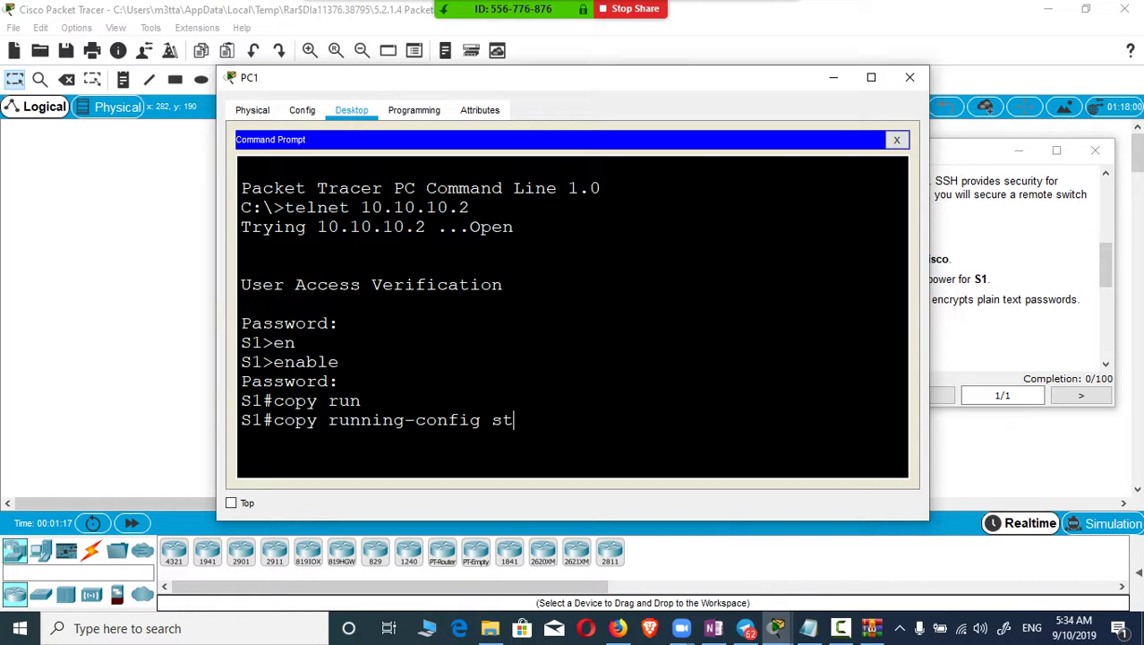
{"action": "key", "text": "Tab"}
{"action": "key", "text": "BackSpace"}
{"action": "key", "text": "Tab"}
{"action": "key", "text": "Return"}
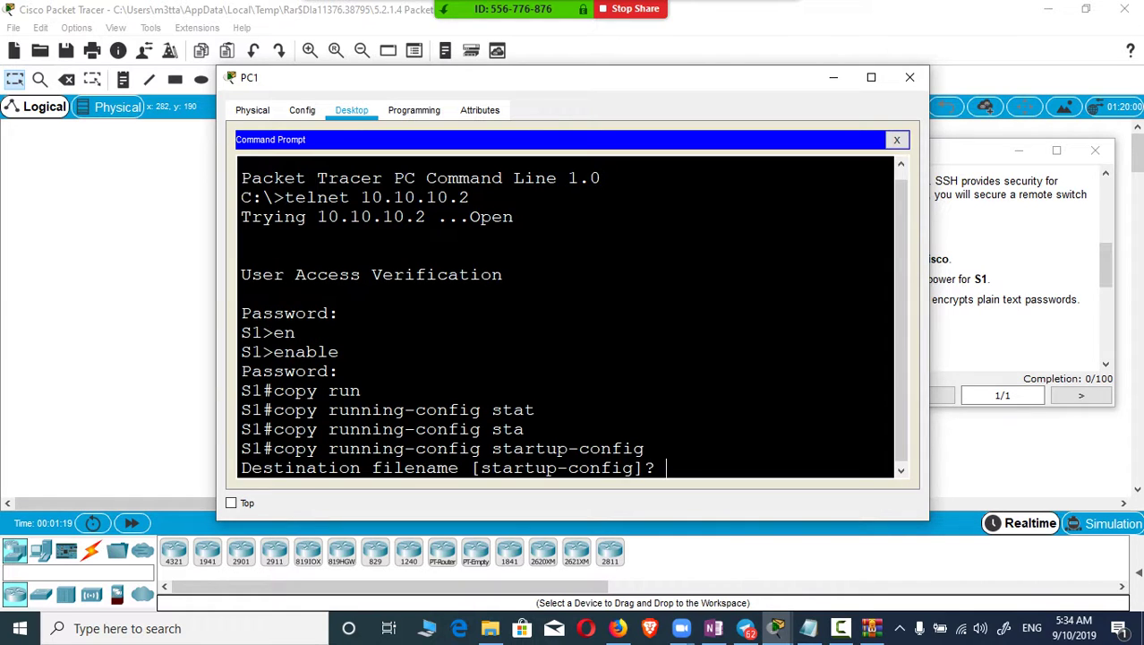
{"action": "key", "text": "Return"}
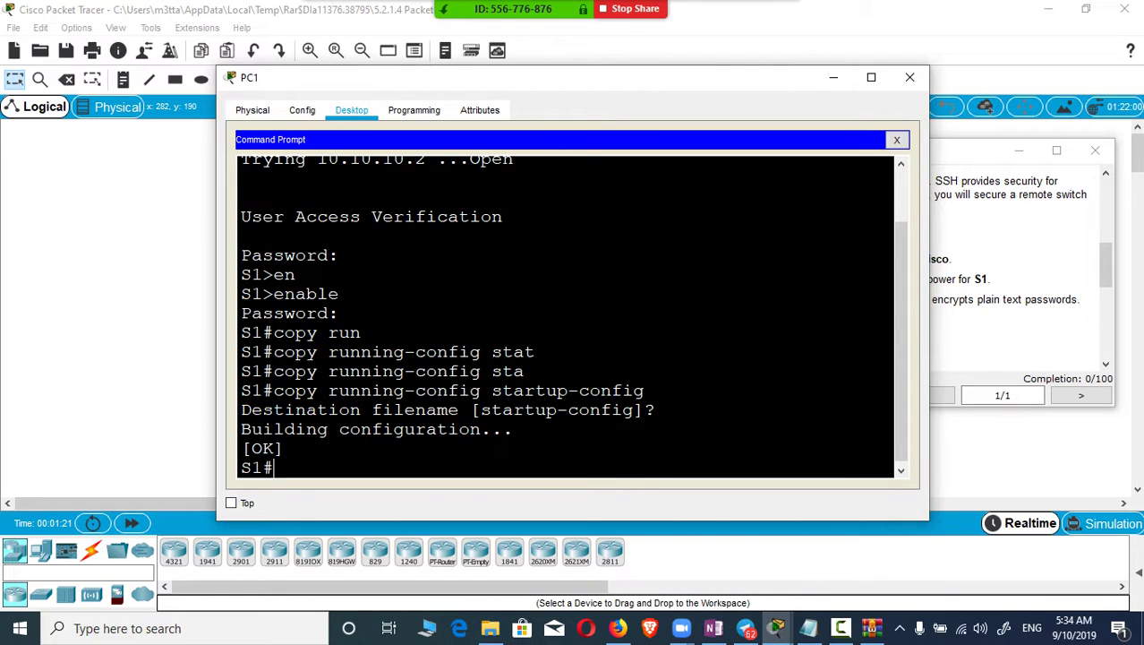
{"action": "key", "text": "alt+Tab"}
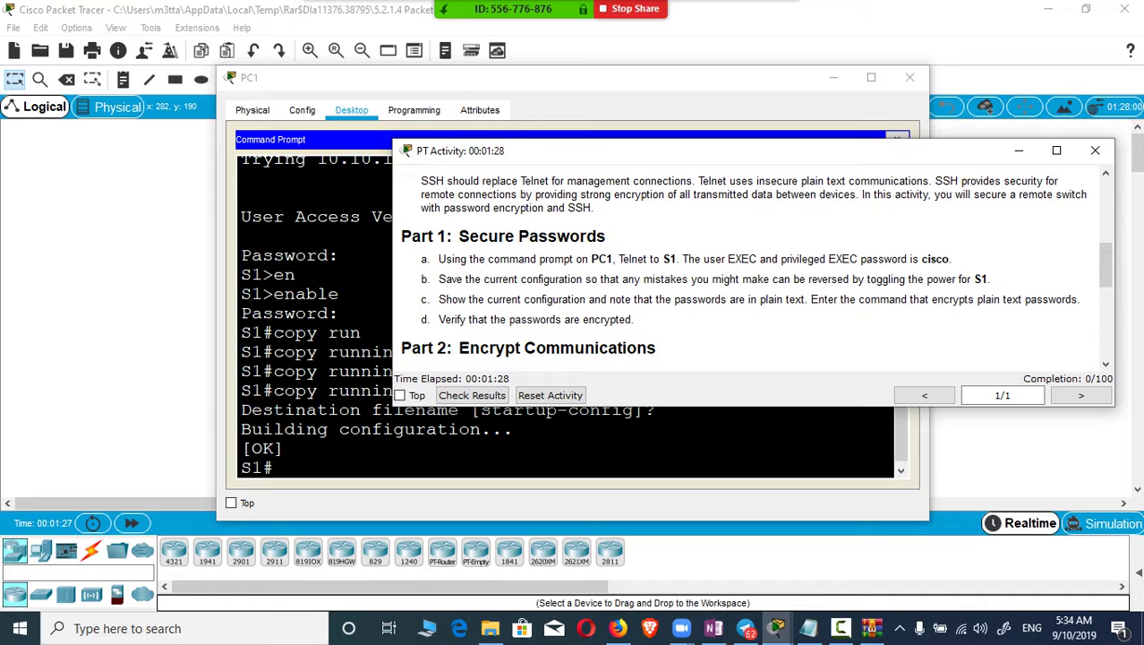
{"action": "left_click", "coordinate": [273, 468]}
{"action": "type", "text": "show run"}
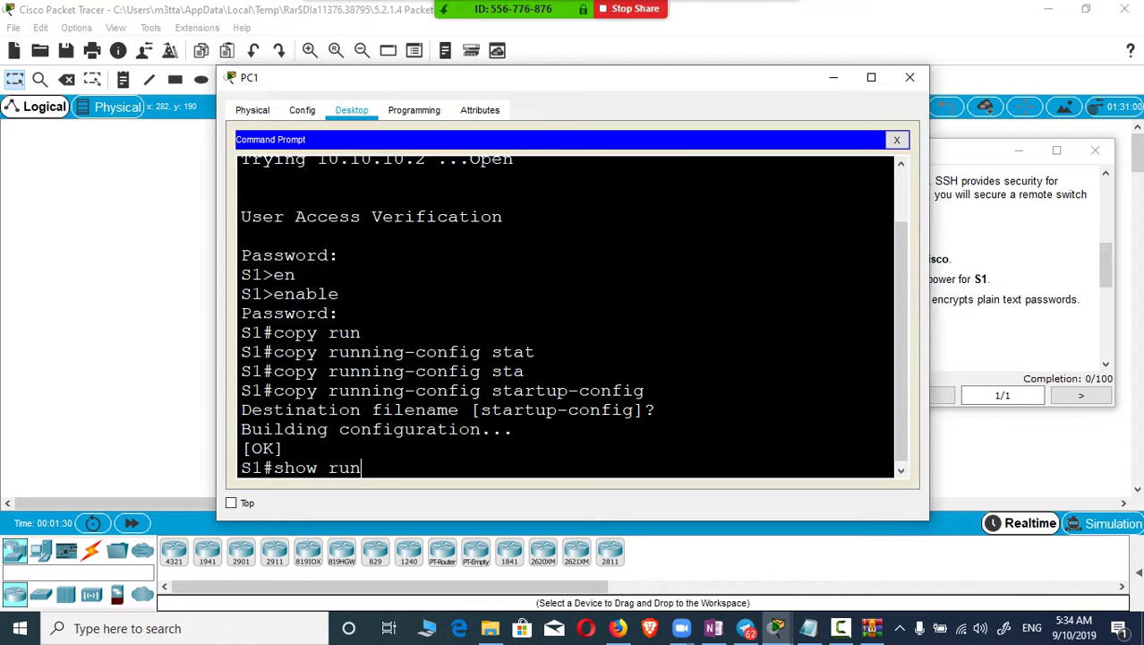
{"action": "key", "text": "Tab"}
{"action": "key", "text": "Return"}
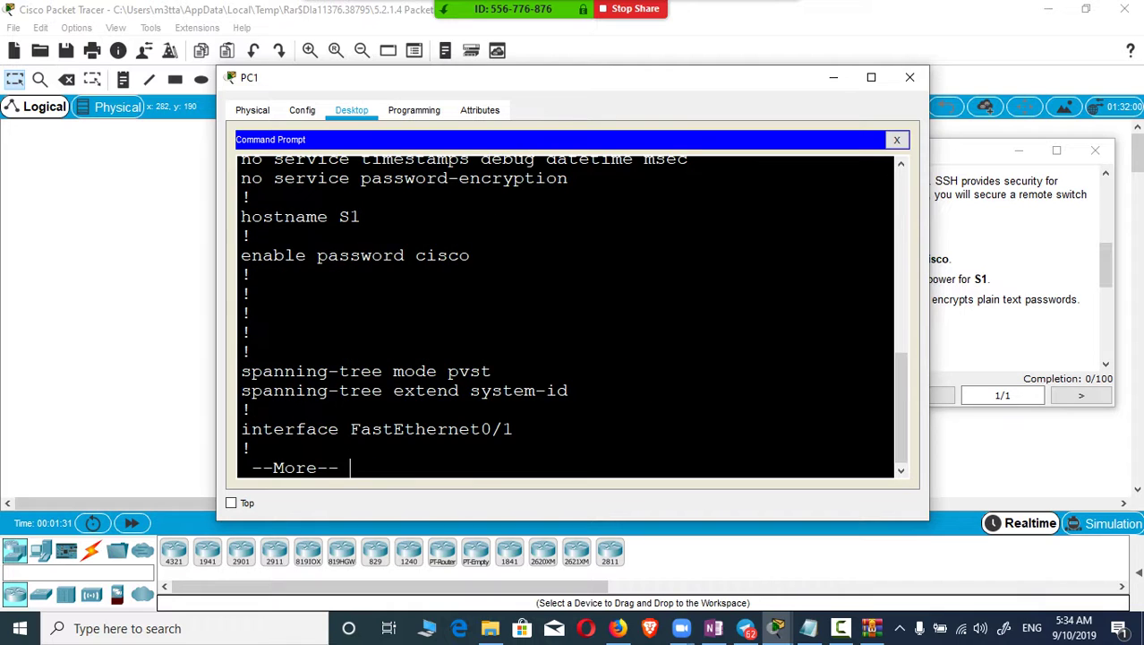
{"action": "key", "text": "space"}
{"action": "key", "text": "space"}
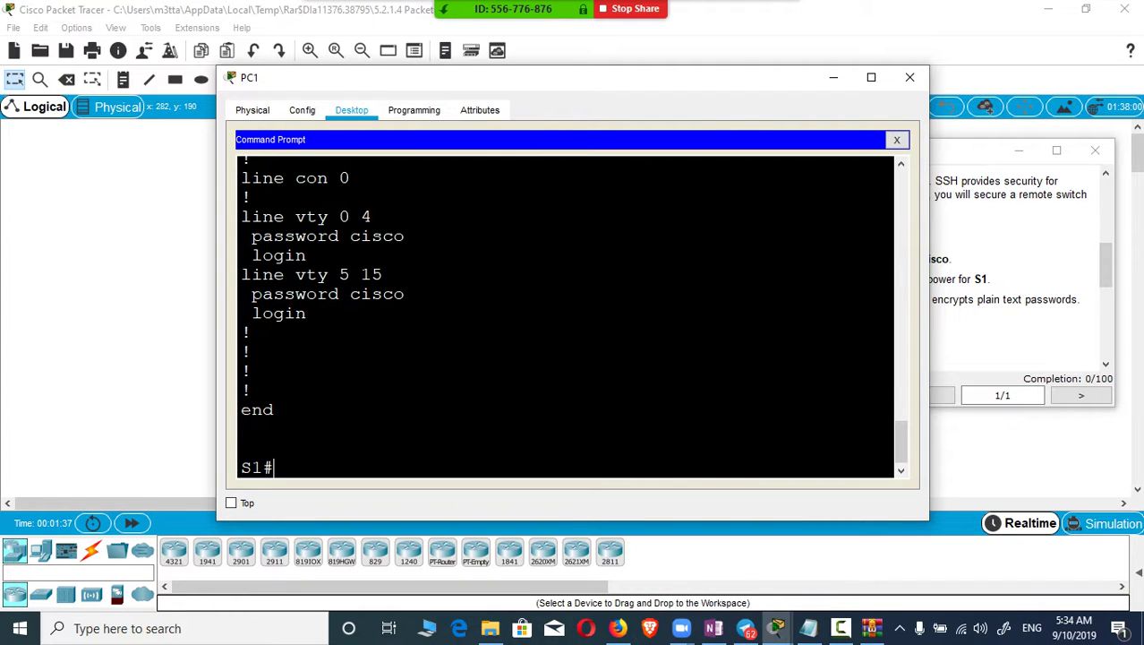
Step: Scroll the instructions to Part 2 and put S1 into global configuration mode
{"action": "left_click", "coordinate": [1021, 232]}
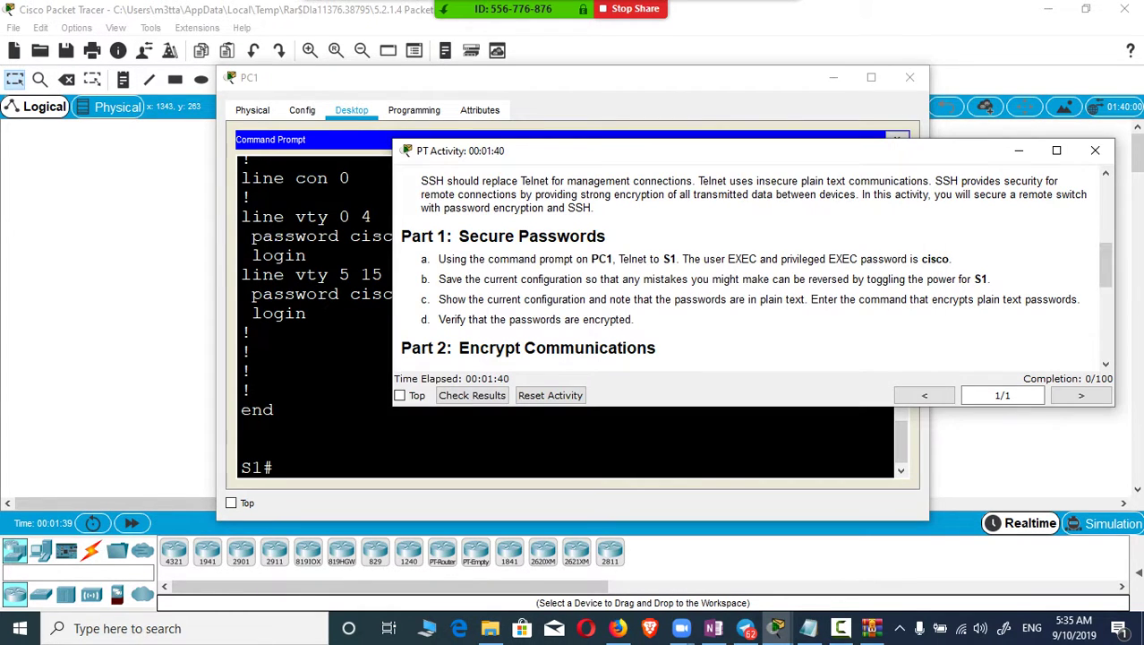
{"action": "scroll", "coordinate": [752, 269], "scroll_direction": "down", "scroll_amount": 2}
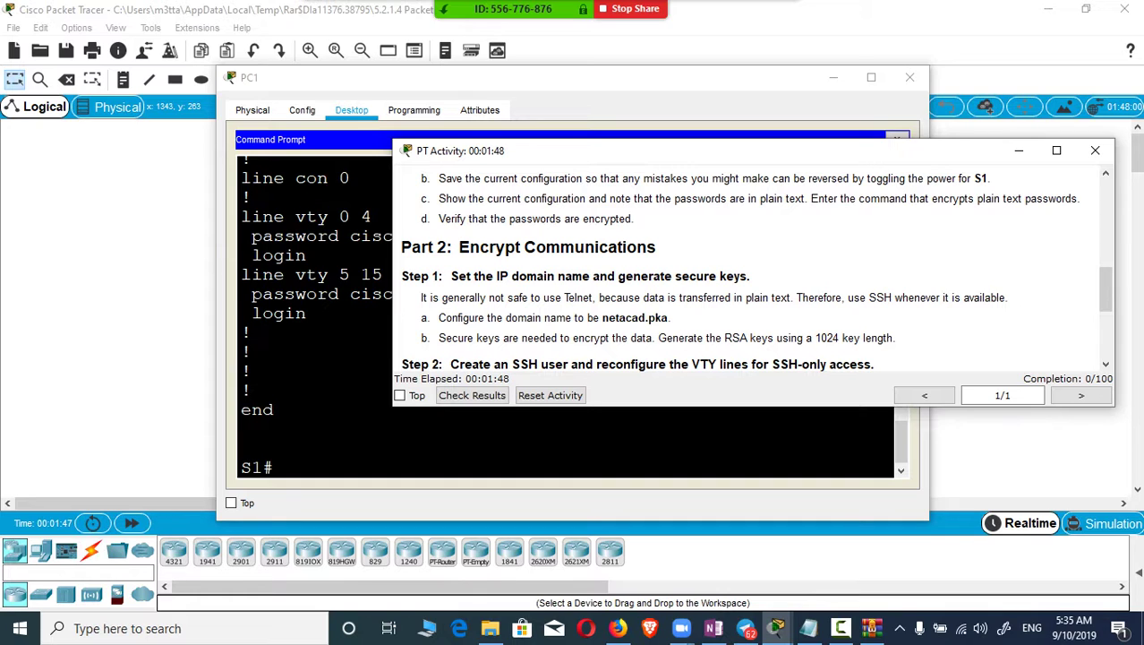
{"action": "left_click", "coordinate": [278, 467]}
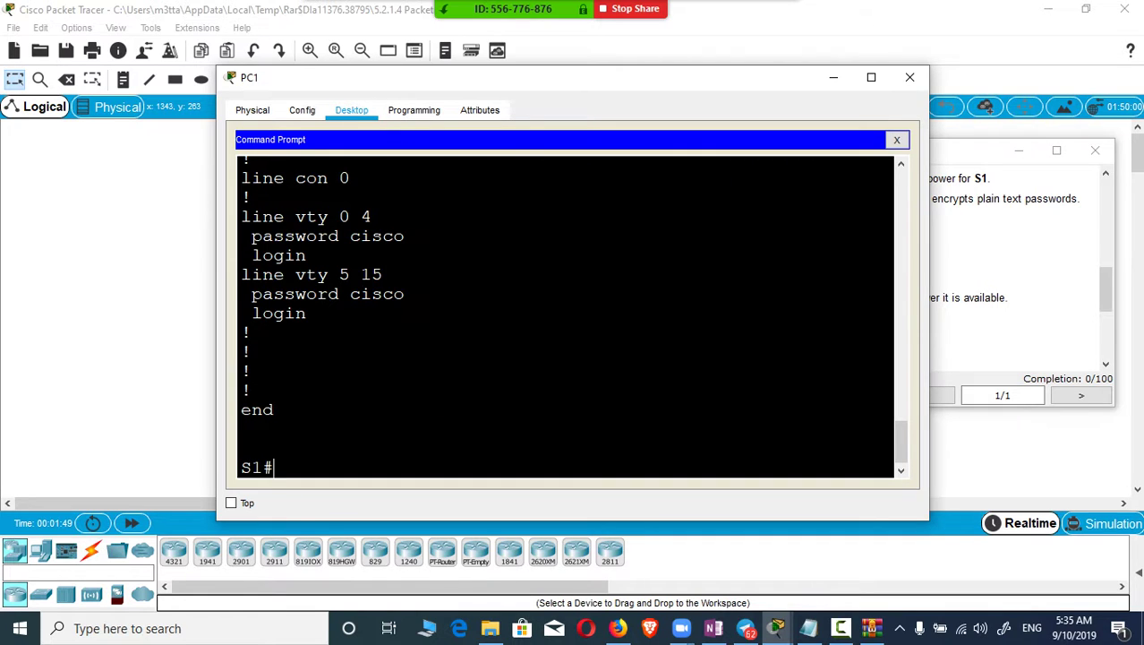
{"action": "type", "text": "conf t"}
{"action": "key", "text": "Return"}
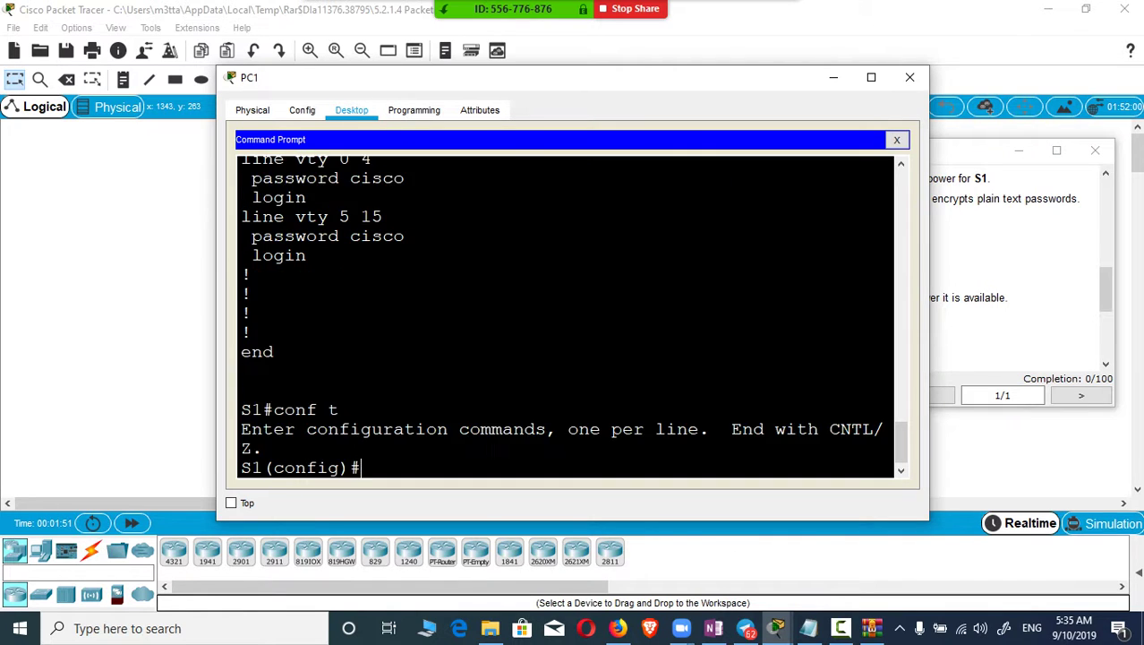
Step: Set S1's IP domain name to netacad.pka., copied from the instructions
{"action": "type", "text": "ip domain"}
{"action": "key", "text": "Tab"}
{"action": "type", "text": "-na"}
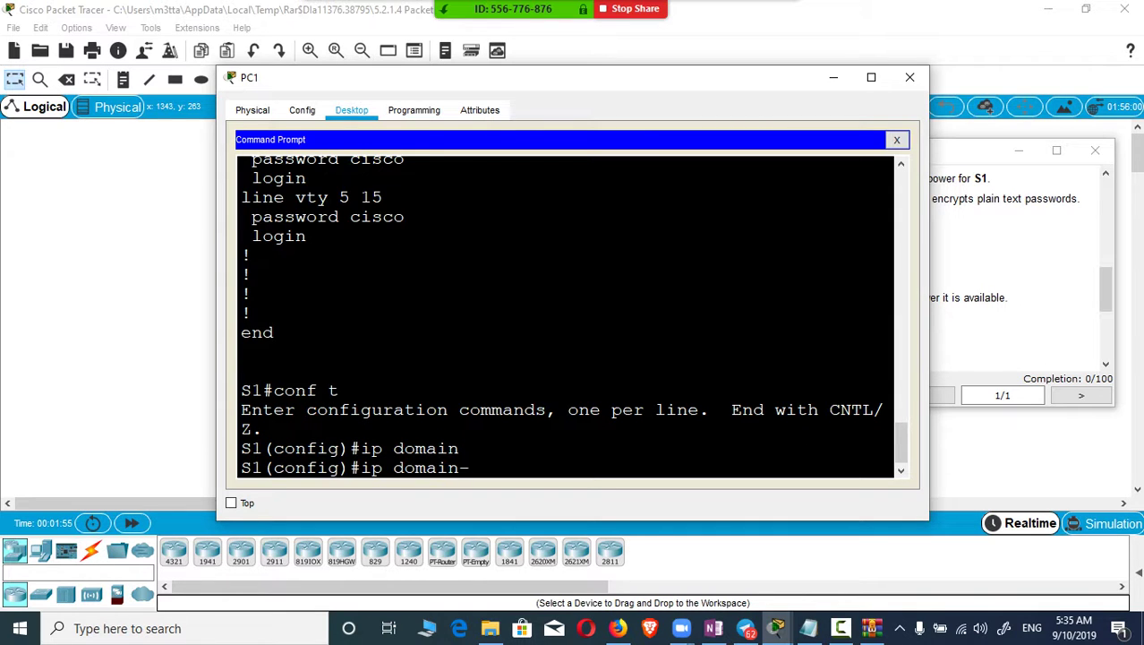
{"action": "key", "text": "Tab"}
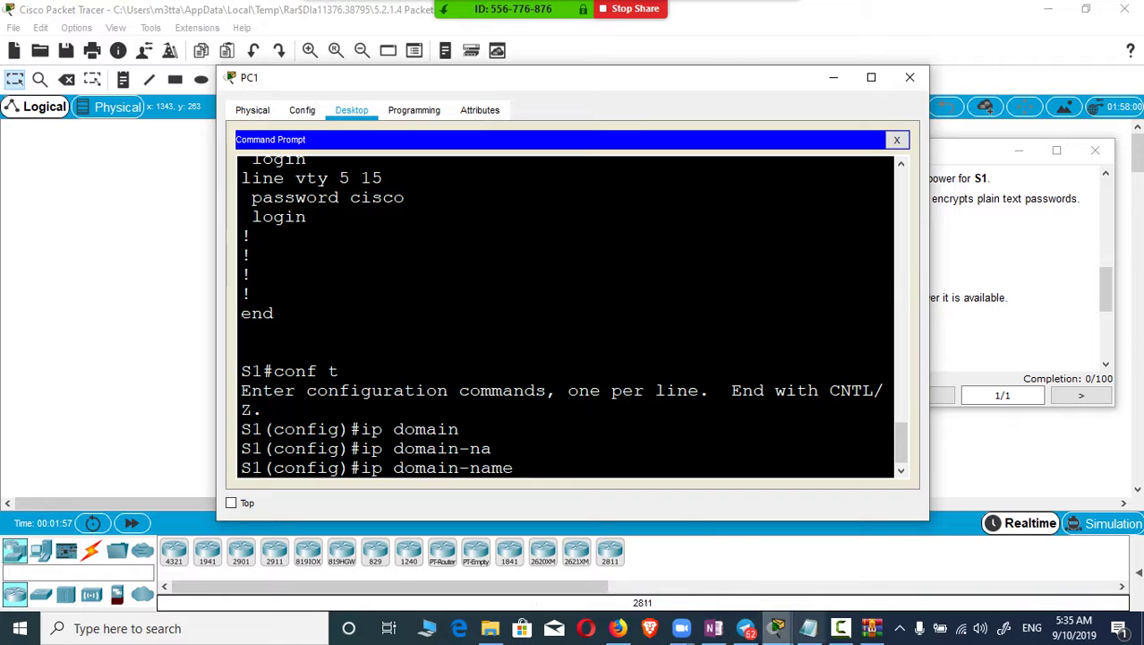
{"action": "left_click", "coordinate": [777, 628]}
{"action": "left_click", "coordinate": [703, 555]}
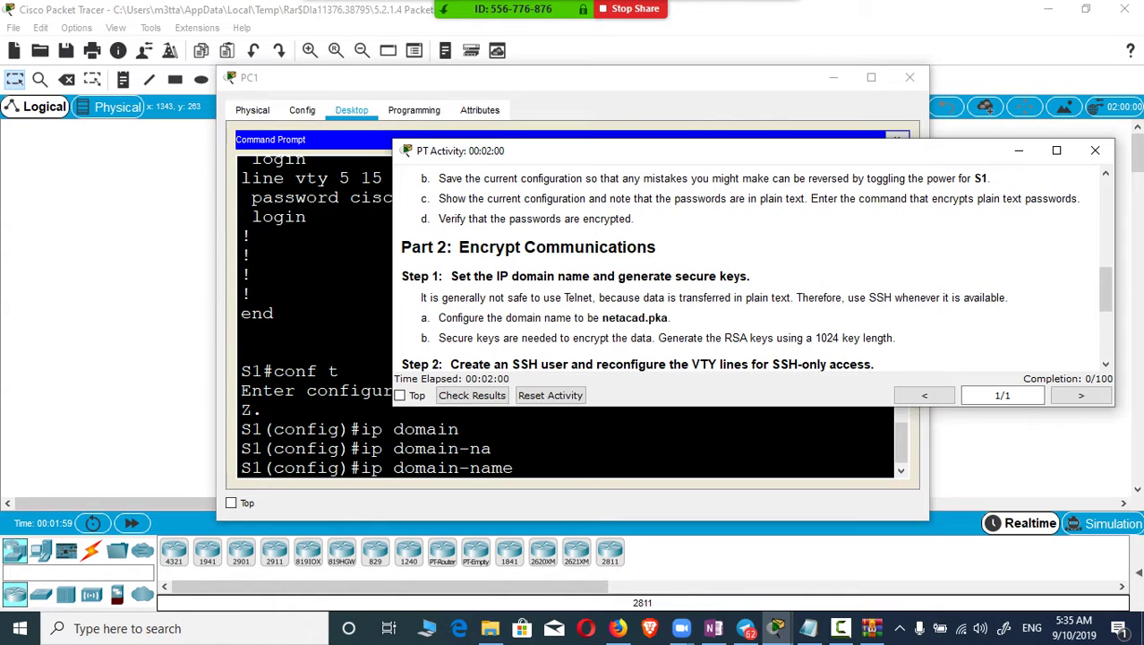
{"action": "left_click_drag", "start_coordinate": [671, 318], "coordinate": [602, 318]}
{"action": "key", "text": "ctrl+c"}
{"action": "left_click", "coordinate": [564, 473]}
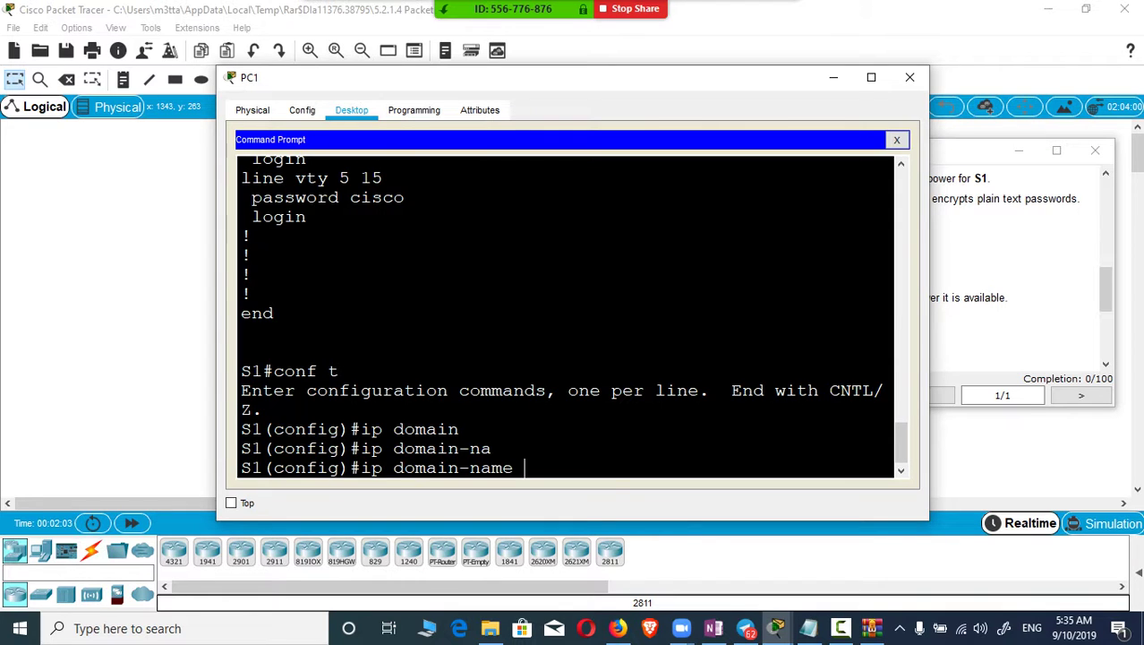
{"action": "right_click", "coordinate": [564, 472]}
{"action": "left_click", "coordinate": [582, 497]}
{"action": "key", "text": "Return"}
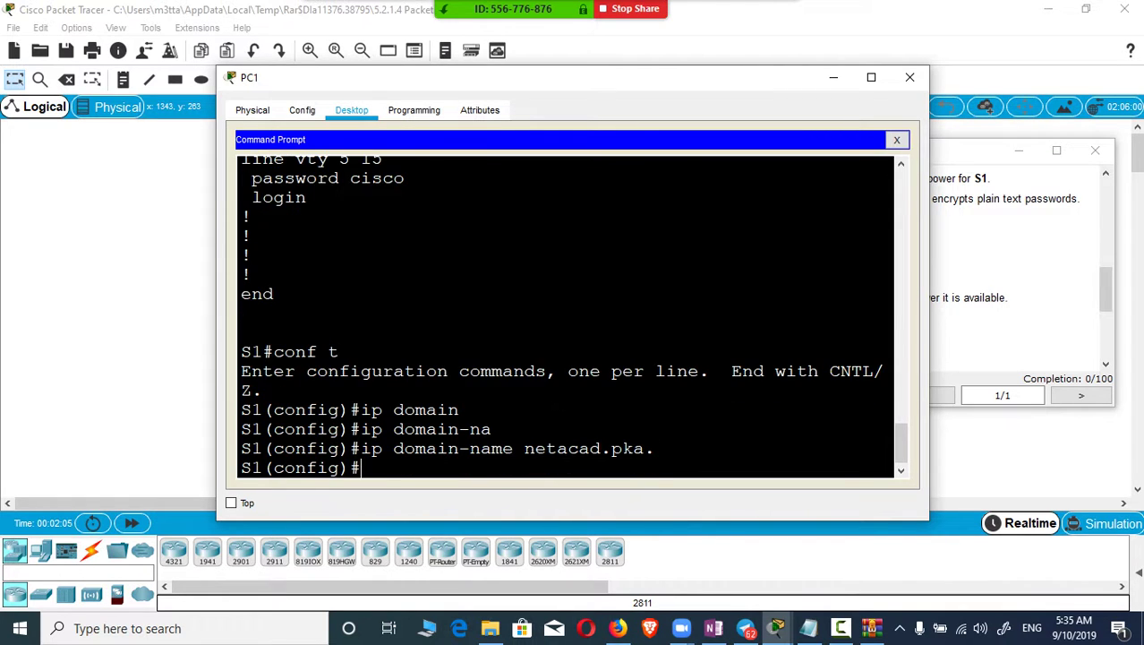
{"action": "key", "text": "alt+Tab"}
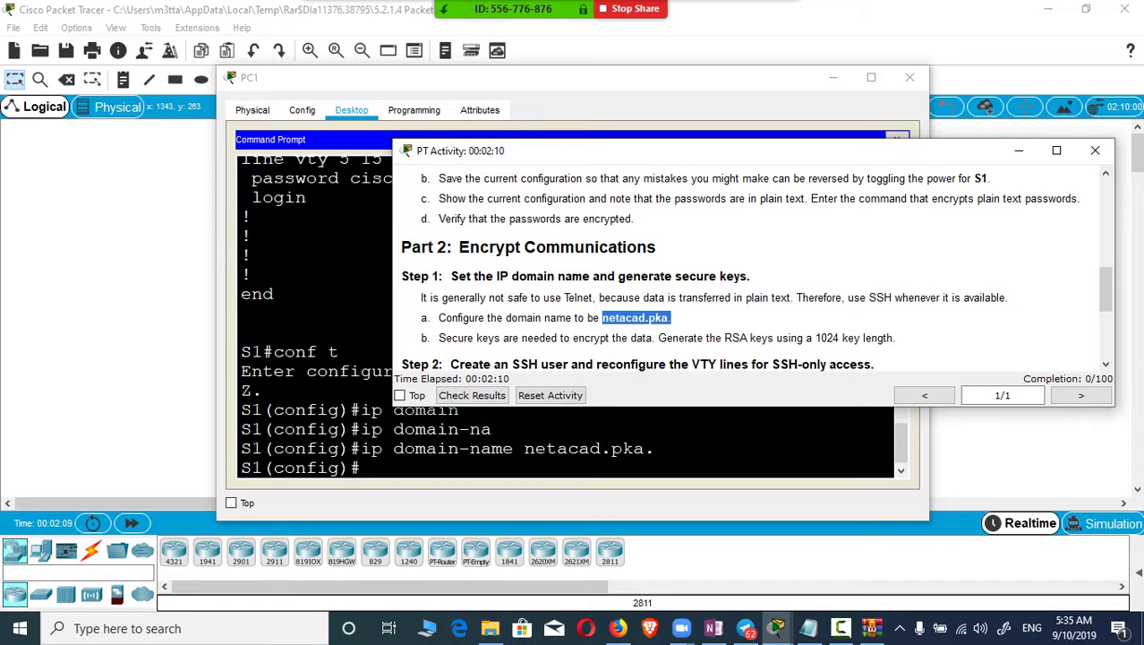
Step: Generate 1024-bit RSA keys on S1 with crypto key generate rsa
{"action": "key", "text": "alt+Tab"}
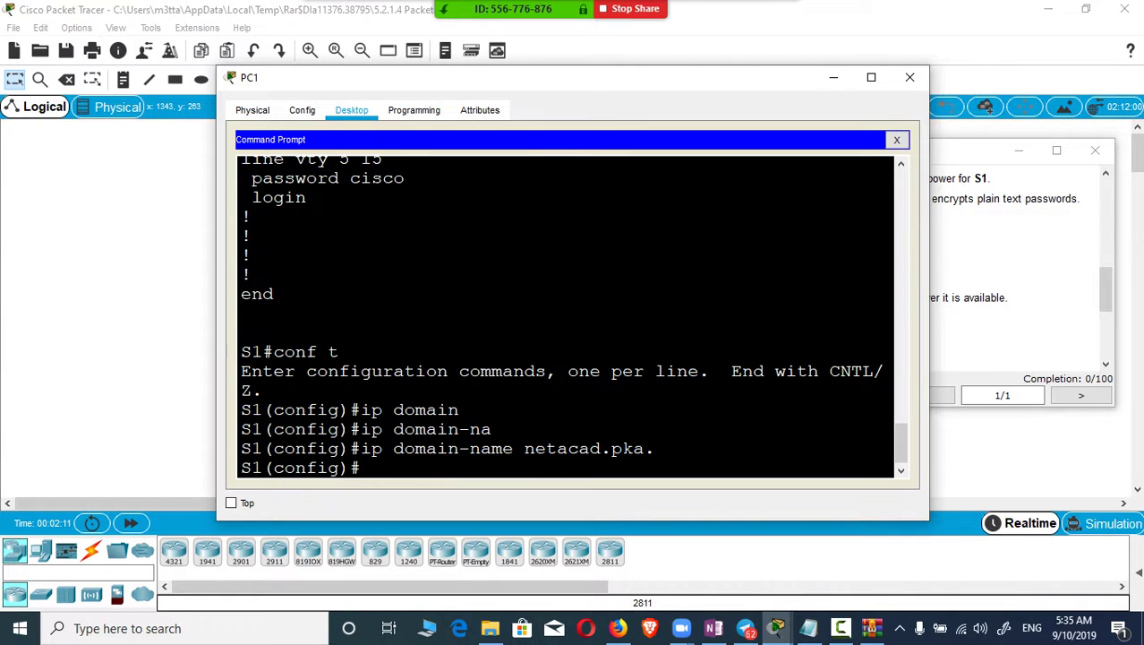
{"action": "type", "text": "cry"}
{"action": "key", "text": "Tab"}
{"action": "key", "text": "BackSpace"}
{"action": "type", "text": "r"}
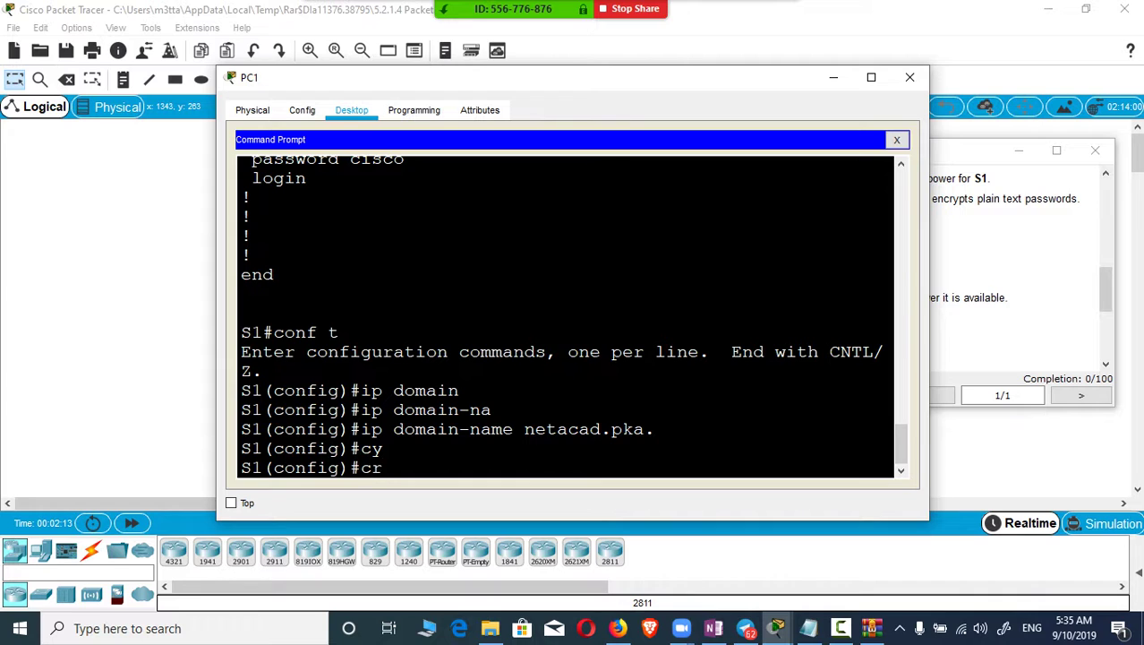
{"action": "key", "text": "Tab"}
{"action": "type", "text": "ge"}
{"action": "key", "text": "Tab"}
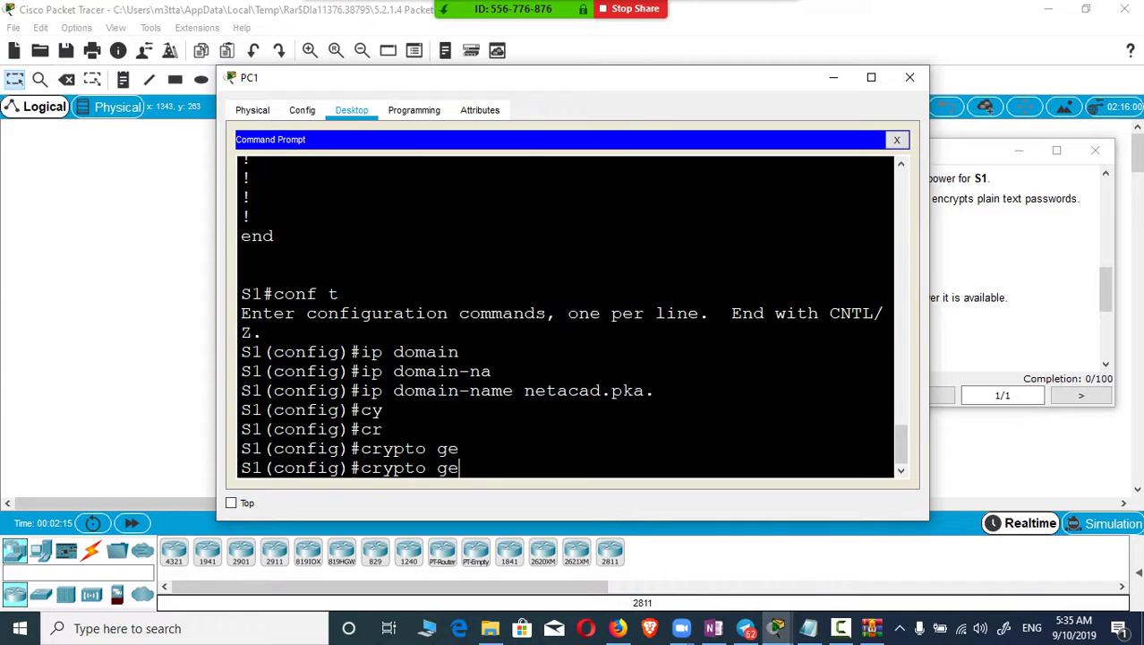
{"action": "type", "text": "n"}
{"action": "key", "text": "Tab"}
{"action": "key", "text": "BackSpace"}
{"action": "key", "text": "BackSpace"}
{"action": "key", "text": "BackSpace"}
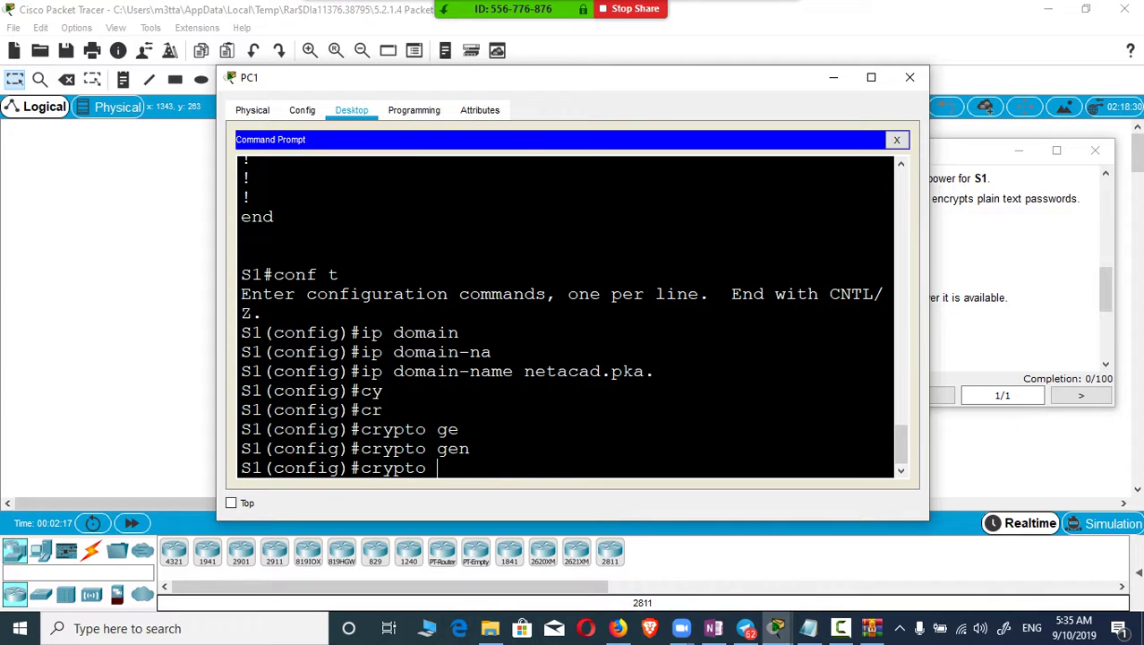
{"action": "type", "text": "ke"}
{"action": "key", "text": "Tab"}
{"action": "type", "text": "ge"}
{"action": "key", "text": "Tab"}
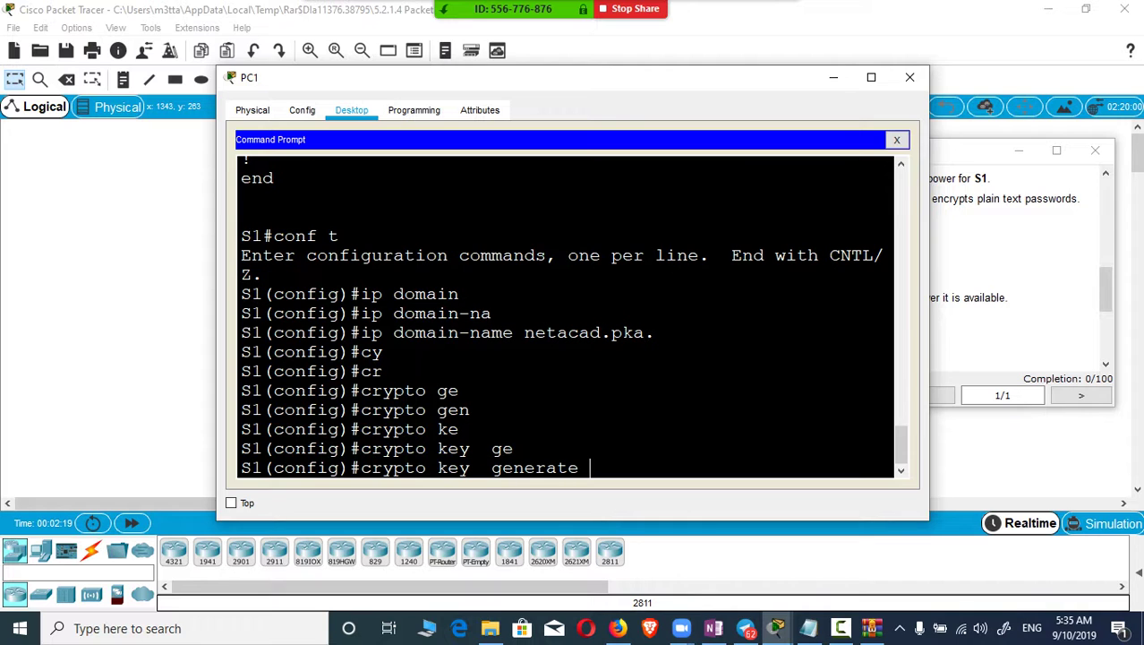
{"action": "type", "text": "rs"}
{"action": "key", "text": "Tab"}
{"action": "key", "text": "Return"}
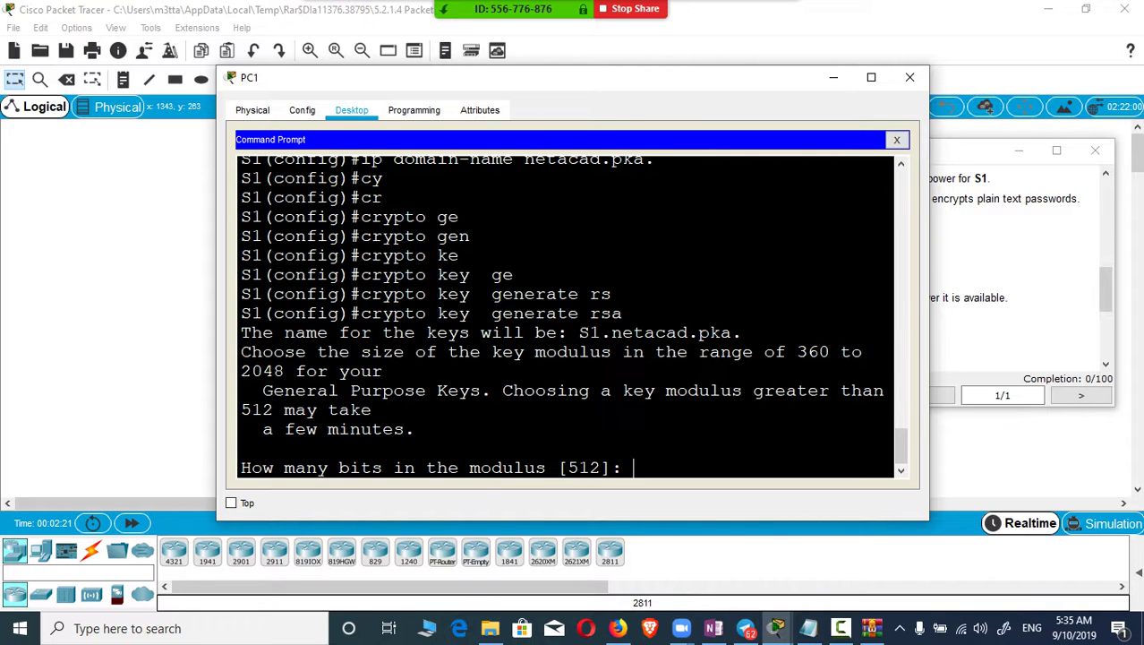
{"action": "type", "text": "1024"}
{"action": "key", "text": "Return"}
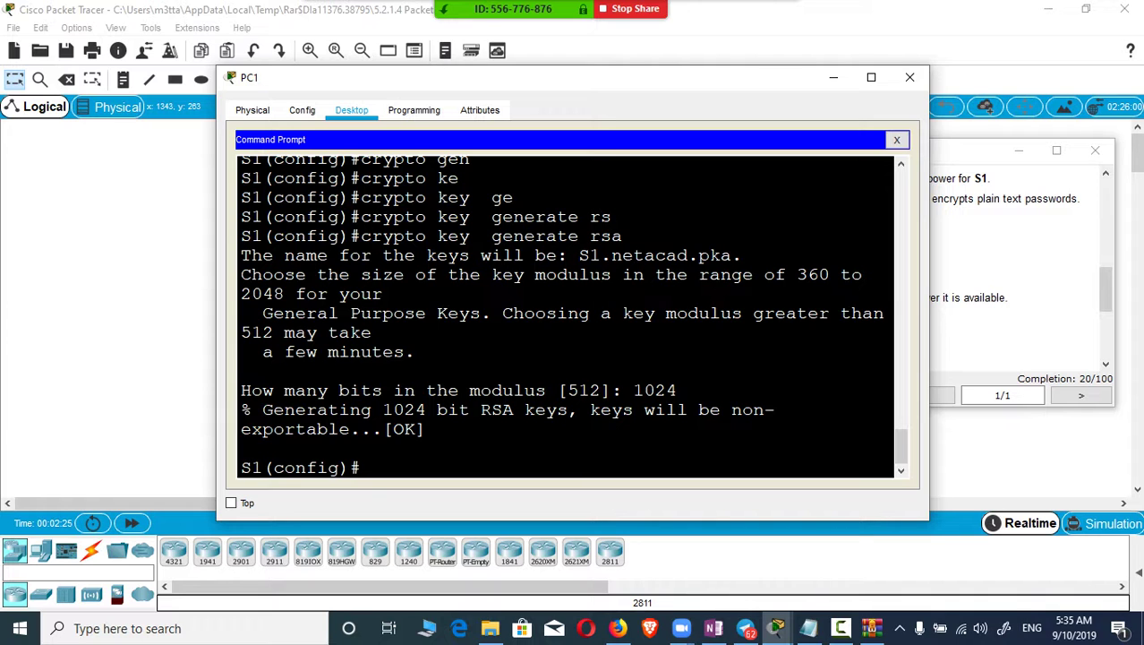
Step: Scroll the PT Activity instructions to Step 2 and Part 3
{"action": "mouse_move", "coordinate": [776, 629]}
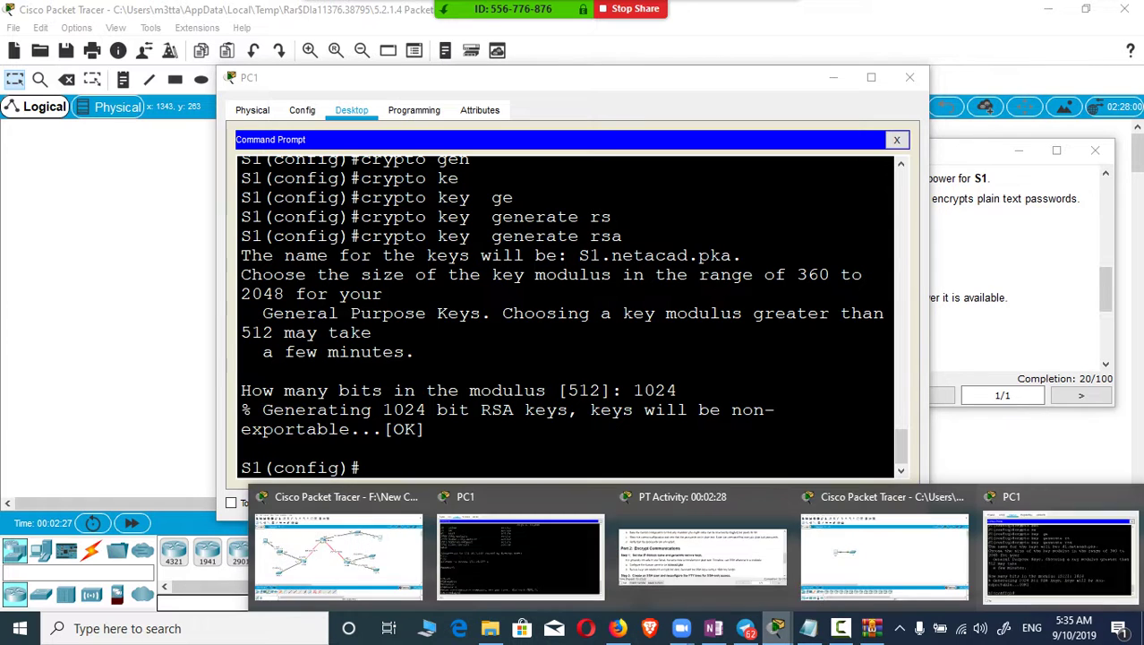
{"action": "left_click", "coordinate": [700, 555]}
{"action": "scroll", "coordinate": [753, 264], "scroll_direction": "down", "scroll_amount": 3}
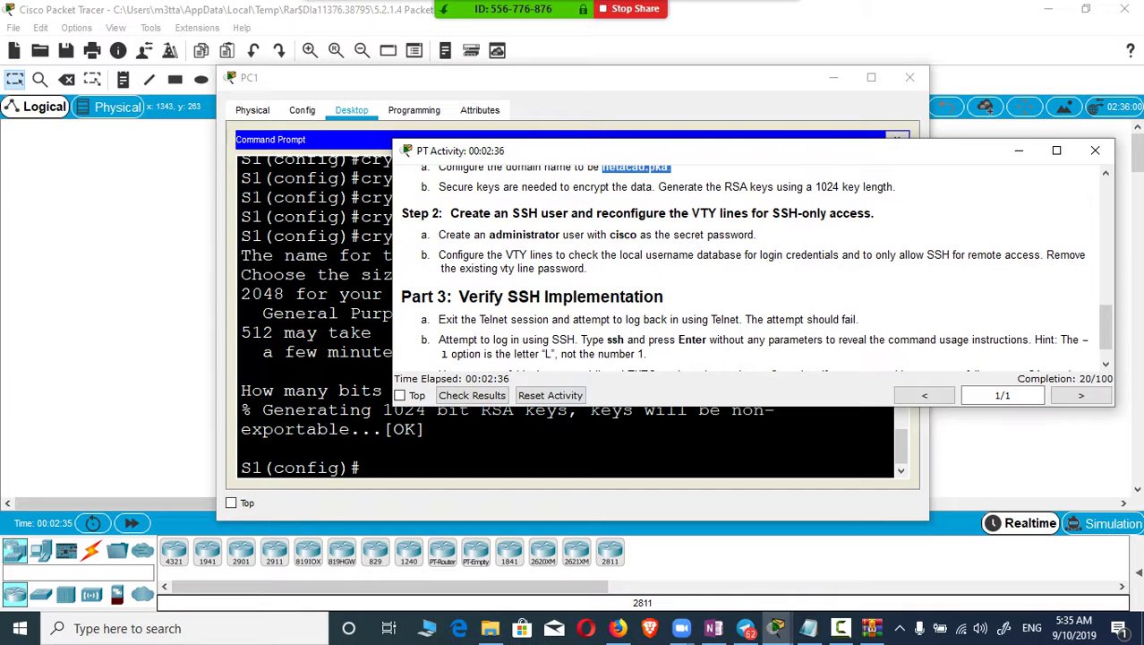
{"action": "key", "text": "alt+Tab"}
{"action": "type", "text": "us"}
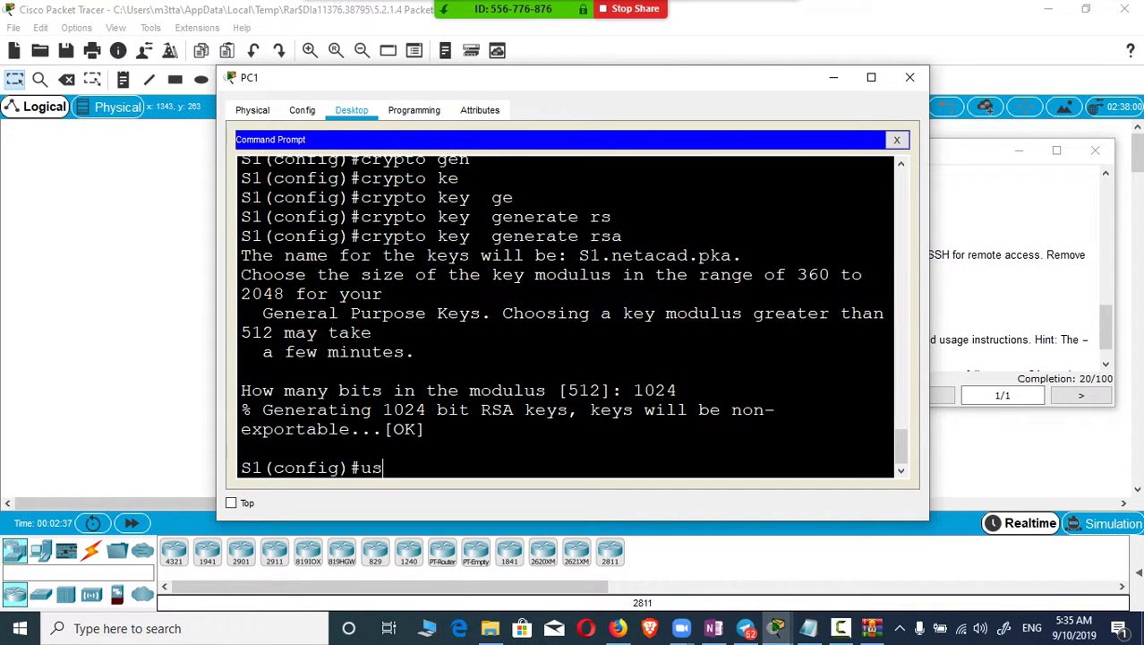
{"action": "type", "text": "ername"}
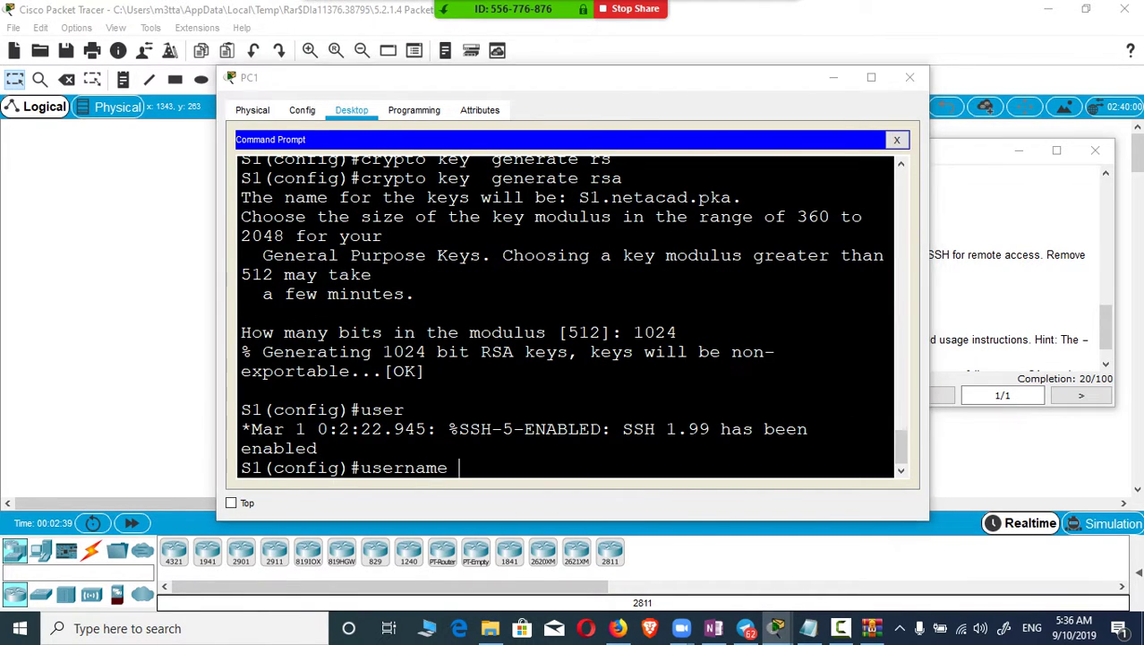
{"action": "key", "text": "alt+Tab"}
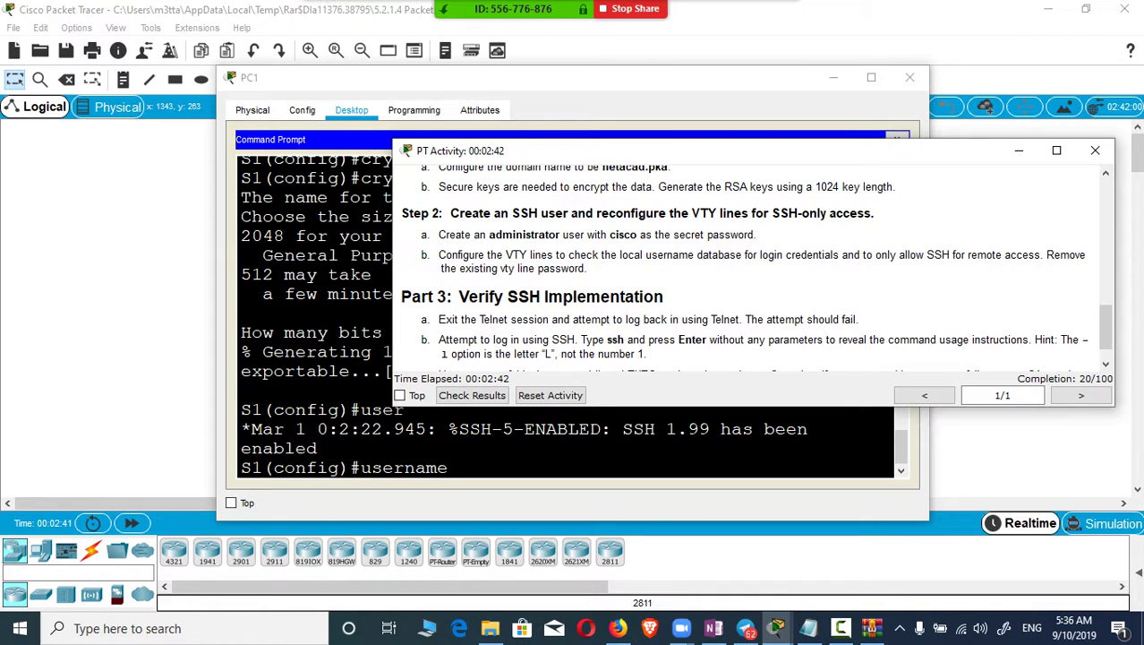
{"action": "double_click", "coordinate": [524, 235]}
{"action": "key", "text": "super+c"}
{"action": "key", "text": "alt+Tab"}
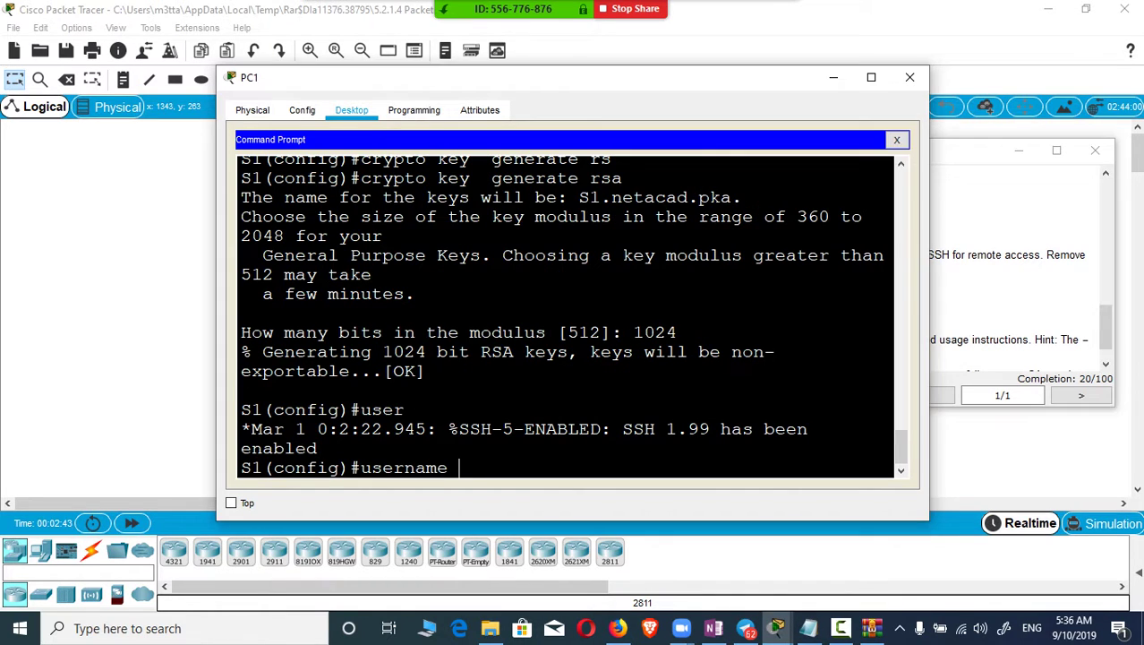
{"action": "right_click", "coordinate": [501, 473]}
{"action": "left_click", "coordinate": [524, 501]}
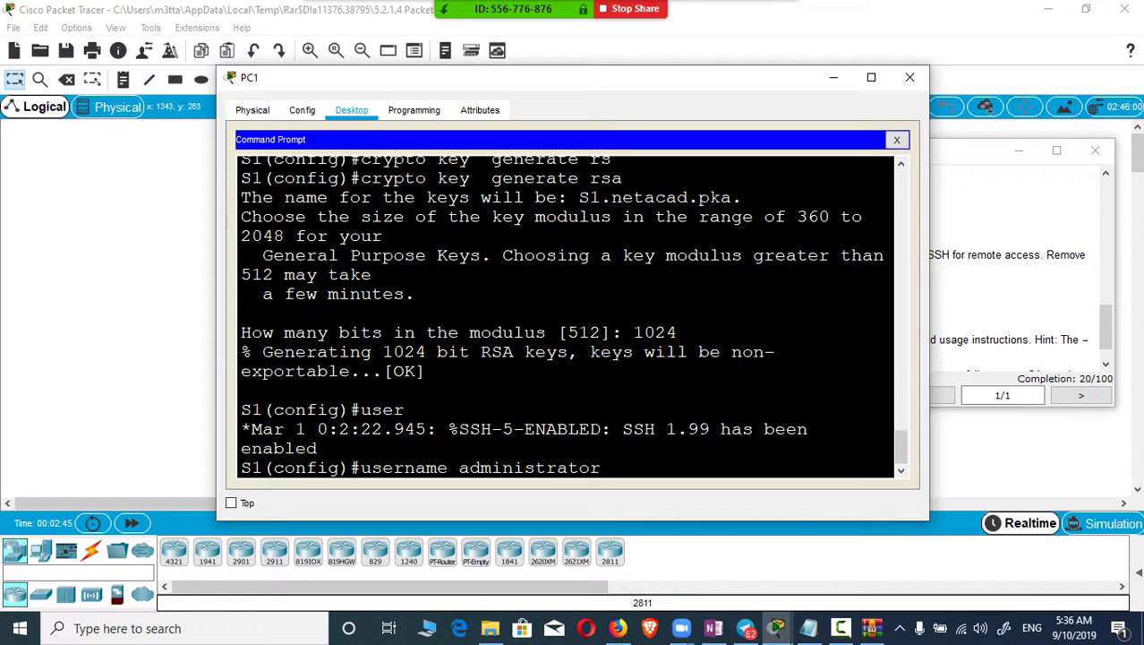
{"action": "type", "text": "pass"}
{"action": "key", "text": "Tab"}
{"action": "type", "text": "cisc"}
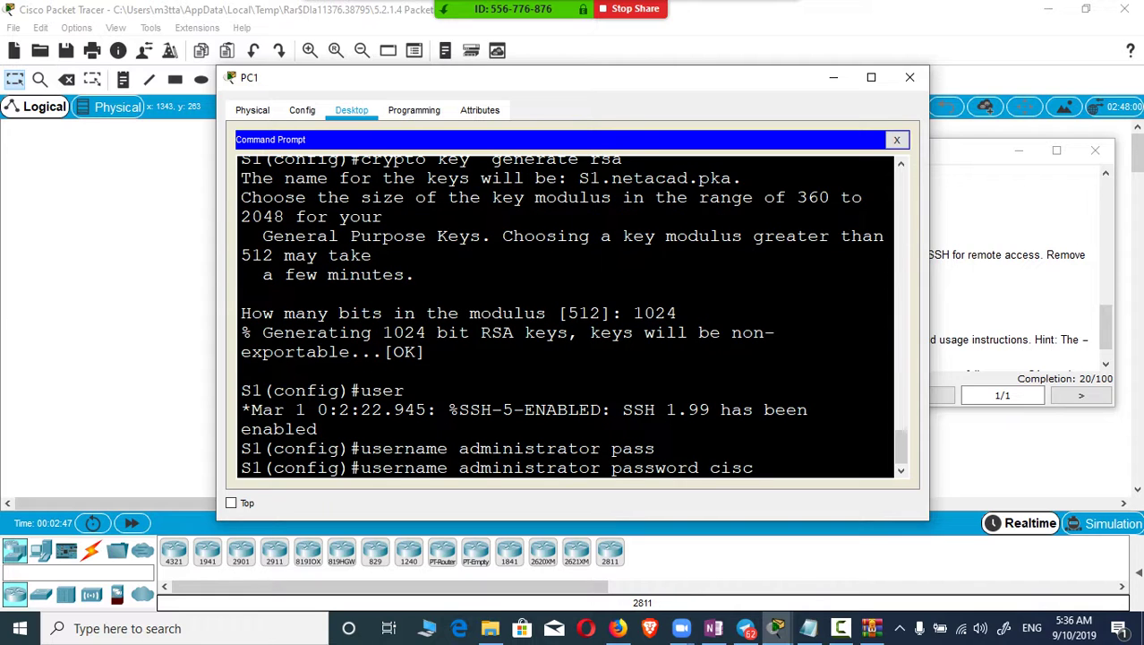
{"action": "type", "text": "o"}
{"action": "key", "text": "Return"}
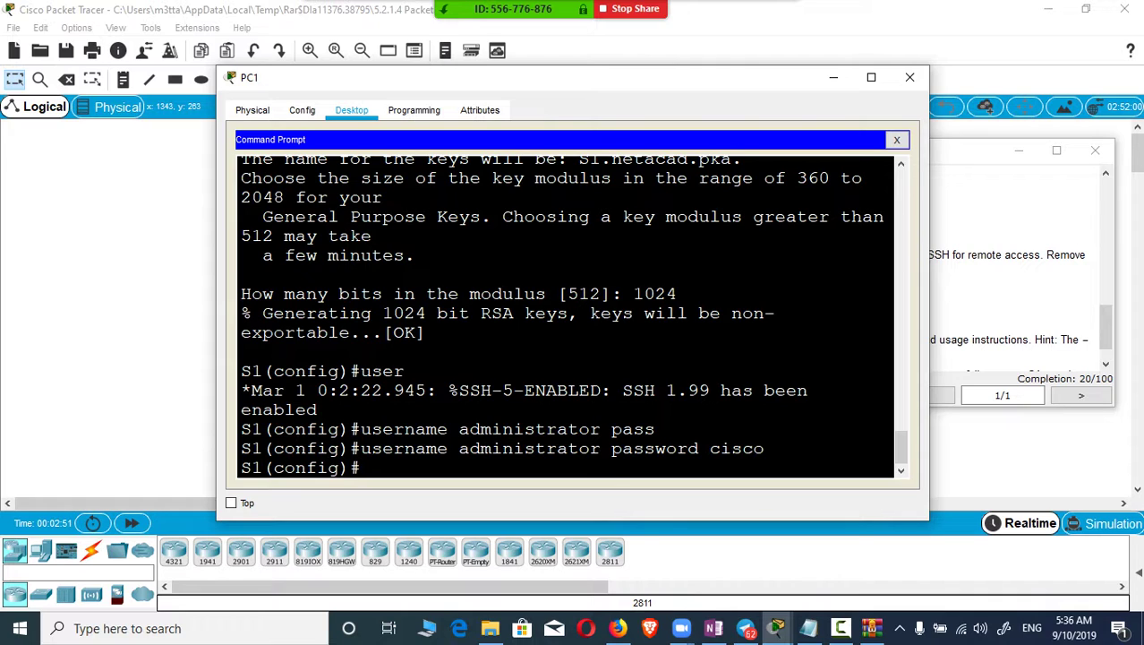
Step: Edit the previous username command to use secret instead of password and run it
{"action": "key", "text": "Up"}
{"action": "key", "text": "Left"}
{"action": "key", "text": "Left"}
{"action": "key", "text": "Left"}
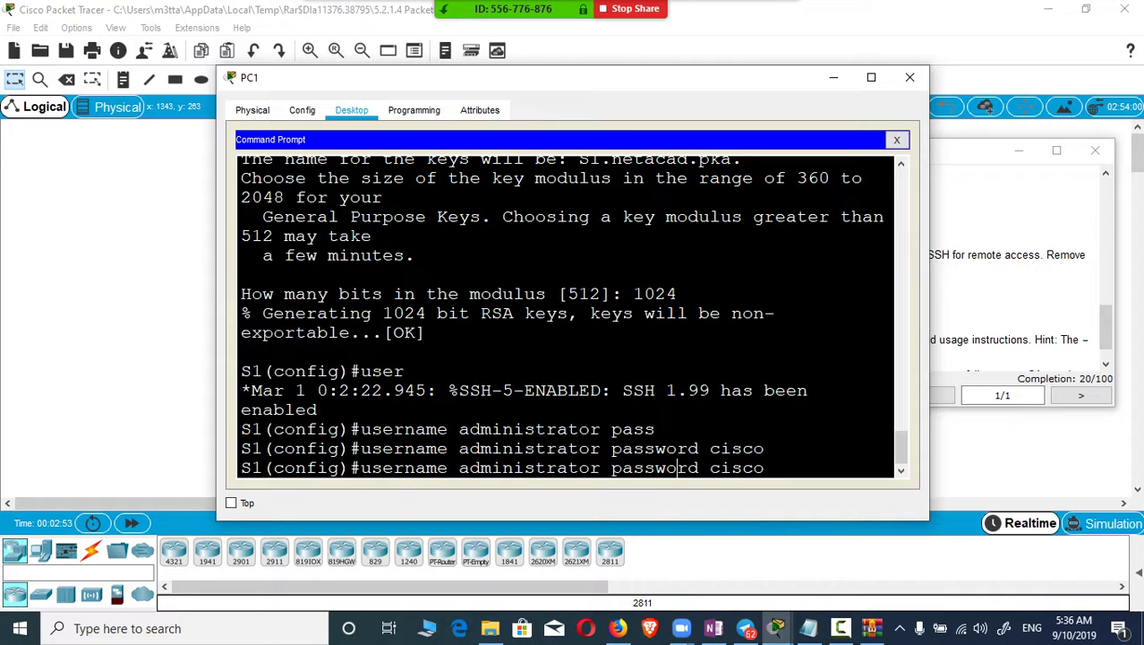
{"action": "key", "text": "BackSpace"}
{"action": "key", "text": "BackSpace"}
{"action": "key", "text": "BackSpace"}
{"action": "key", "text": "BackSpace"}
{"action": "key", "text": "BackSpace"}
{"action": "key", "text": "BackSpace"}
{"action": "key", "text": "BackSpace"}
{"action": "key", "text": "BackSpace"}
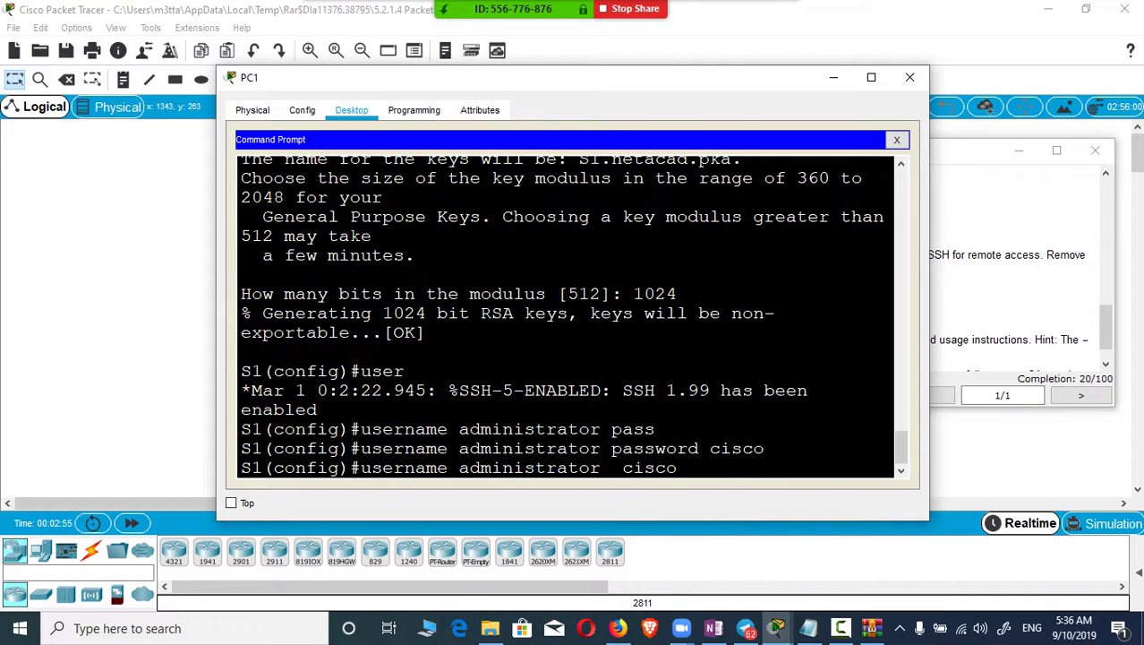
{"action": "type", "text": "de"}
{"action": "key", "text": "BackSpace"}
{"action": "key", "text": "BackSpace"}
{"action": "type", "text": "se"}
{"action": "key", "text": "Return"}
{"action": "key", "text": "Up"}
{"action": "key", "text": "BackSpace"}
{"action": "key", "text": "BackSpace"}
{"action": "key", "text": "BackSpace"}
{"action": "key", "text": "BackSpace"}
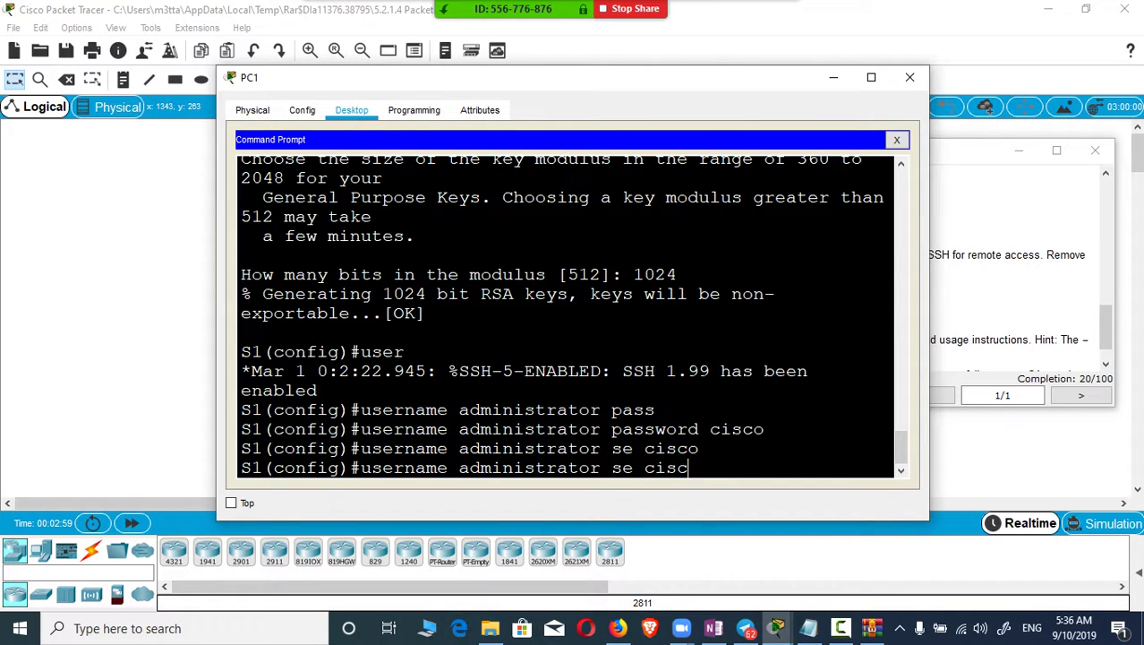
{"action": "key", "text": "BackSpace"}
{"action": "key", "text": "BackSpace"}
{"action": "type", "text": "c"}
{"action": "key", "text": "Tab"}
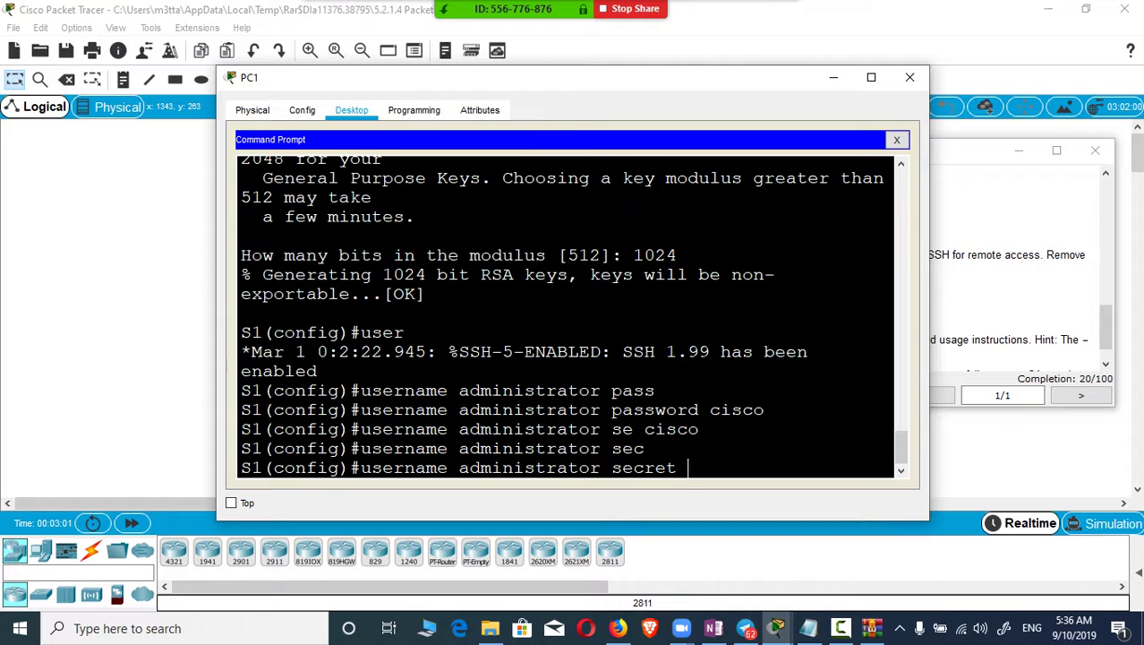
{"action": "type", "text": "cisco"}
{"action": "key", "text": "Return"}
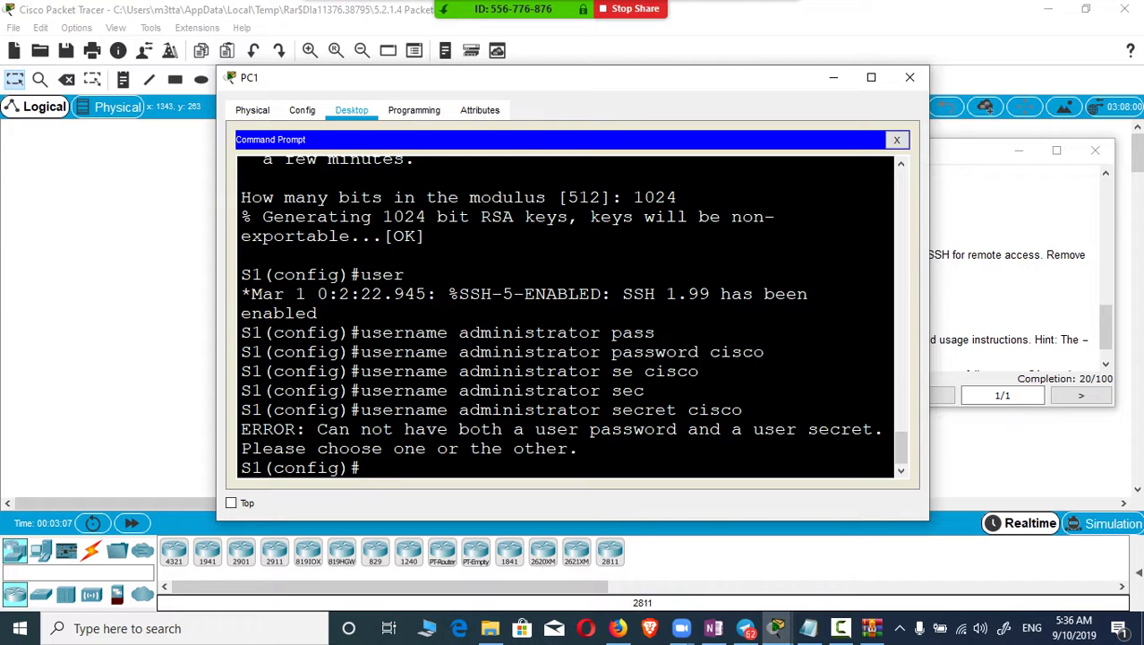
{"action": "type", "text": "no"}
{"action": "left_click_drag", "start_coordinate": [359, 352], "coordinate": [765, 352]}
{"action": "key", "text": "super+c"}
{"action": "right_click", "coordinate": [740, 356]}
{"action": "left_click", "coordinate": [772, 362]}
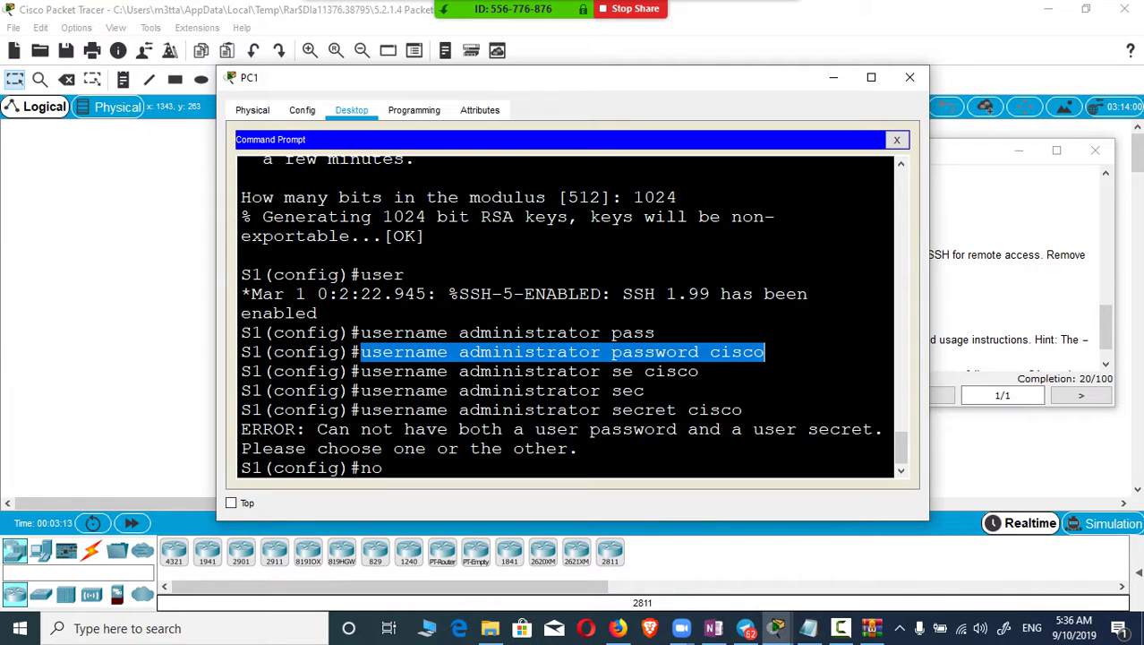
{"action": "right_click", "coordinate": [442, 469]}
{"action": "left_click", "coordinate": [479, 496]}
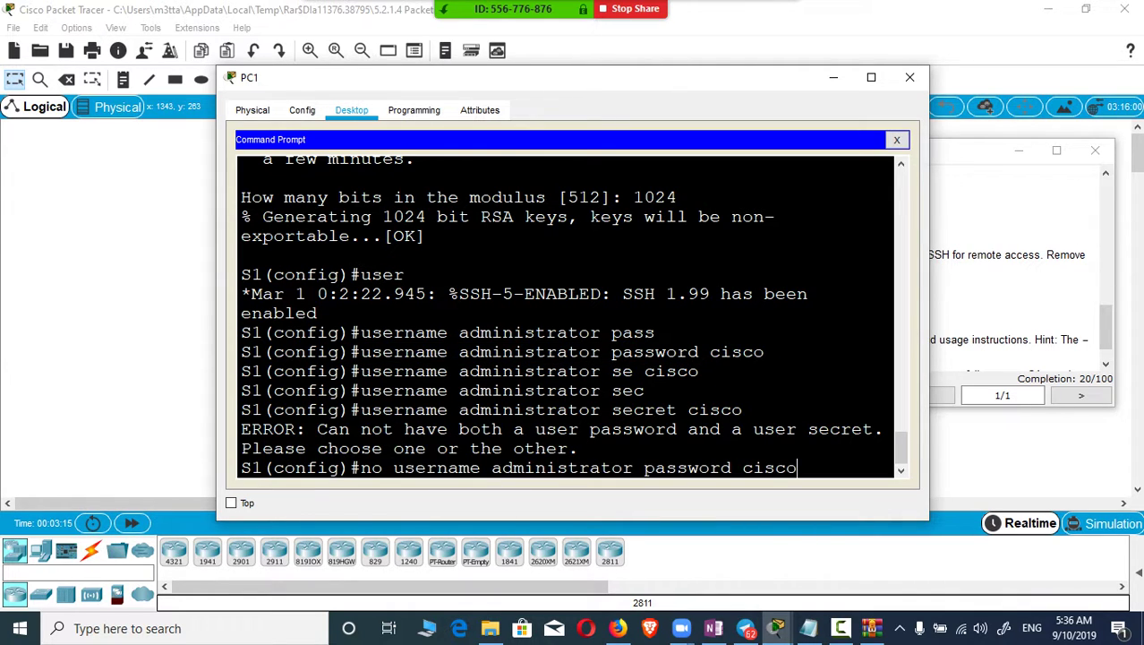
{"action": "key", "text": "Return"}
Step: Copy the administrator user name and re-enter global configuration mode with conf t
{"action": "type", "text": "user"}
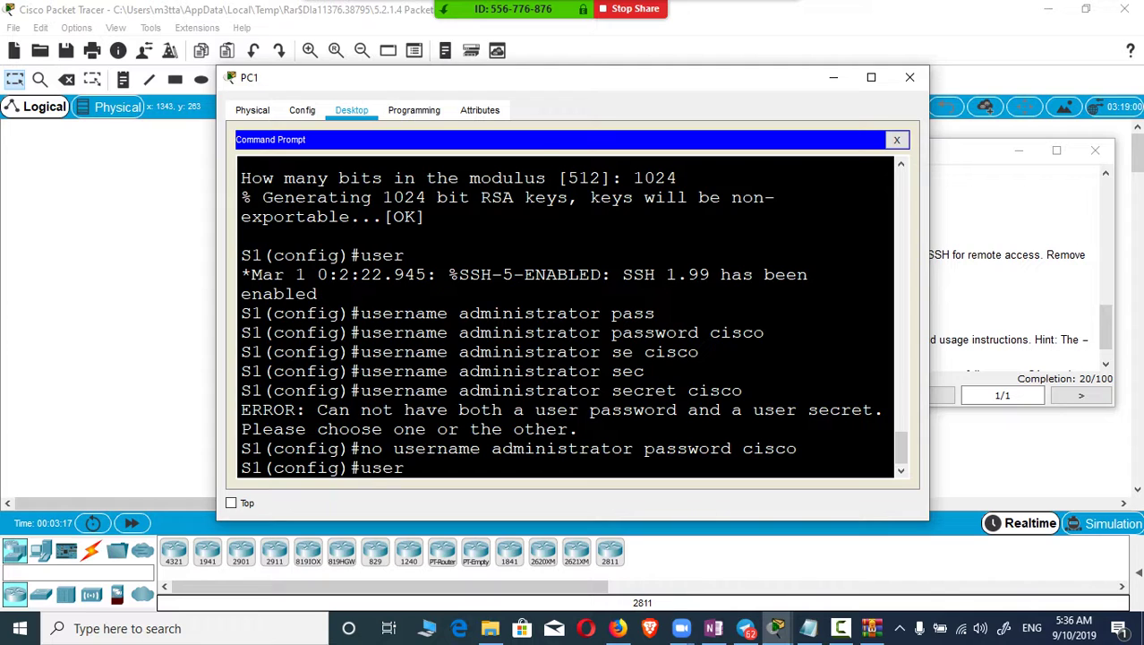
{"action": "key", "text": "Tab"}
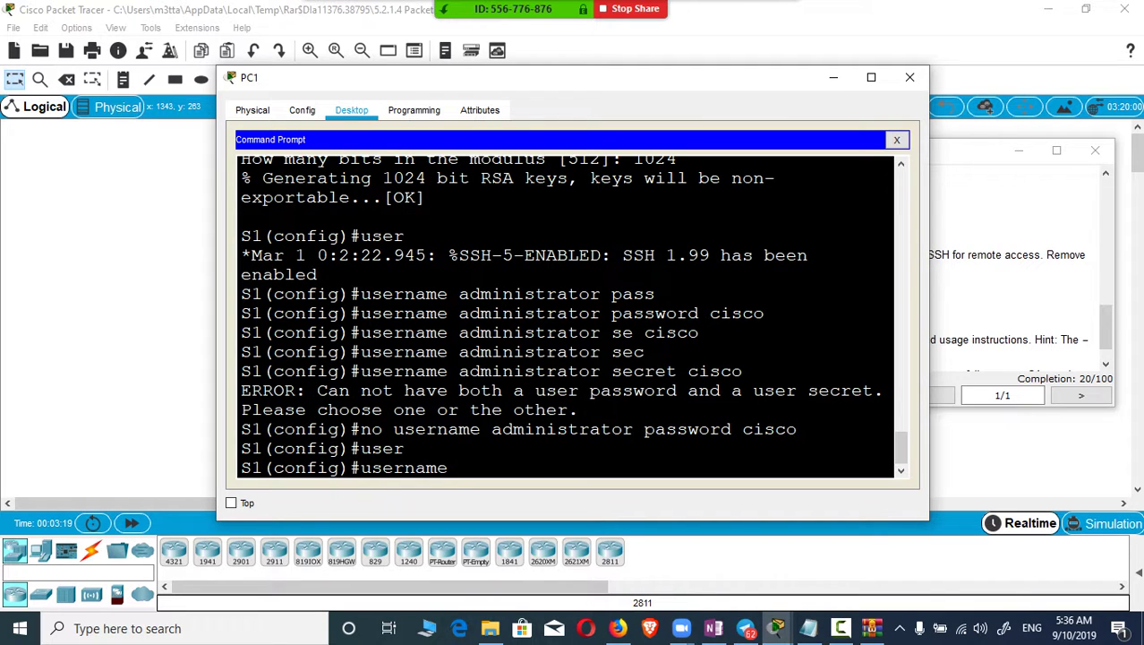
{"action": "double_click", "coordinate": [561, 428]}
{"action": "key", "text": "ctrl+c"}
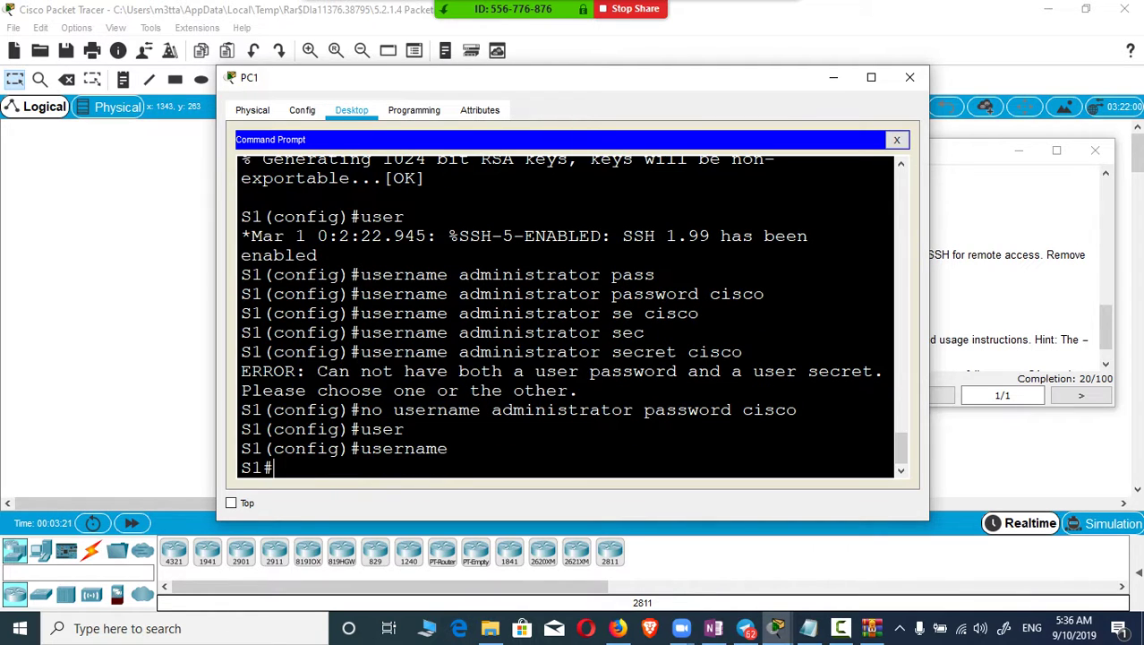
{"action": "type", "text": "conf t"}
{"action": "key", "text": "Return"}
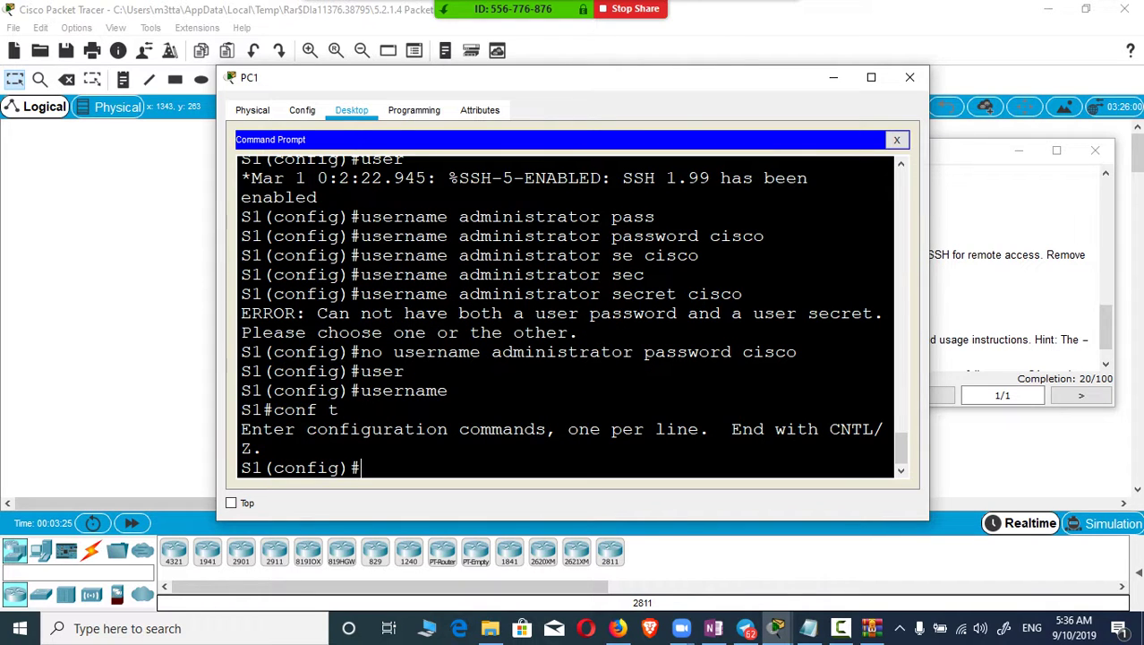
{"action": "type", "text": "user"}
{"action": "key", "text": "Tab"}
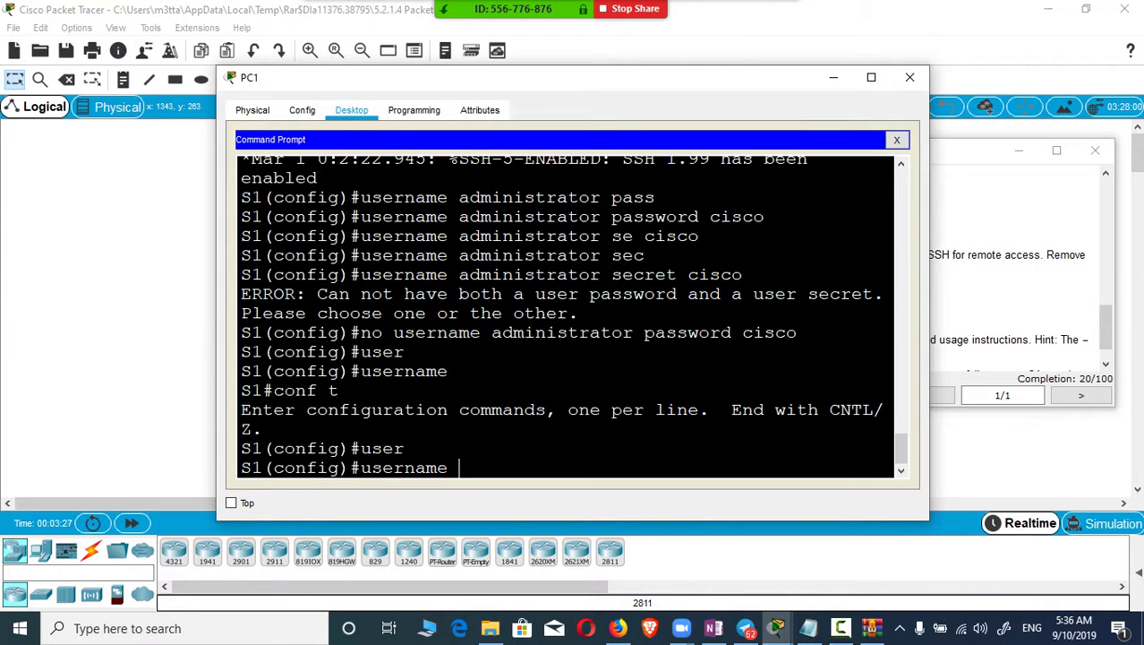
{"action": "double_click", "coordinate": [557, 332]}
{"action": "right_click", "coordinate": [556, 335]}
{"action": "left_click", "coordinate": [592, 346]}
{"action": "right_click", "coordinate": [496, 470]}
{"action": "left_click", "coordinate": [532, 499]}
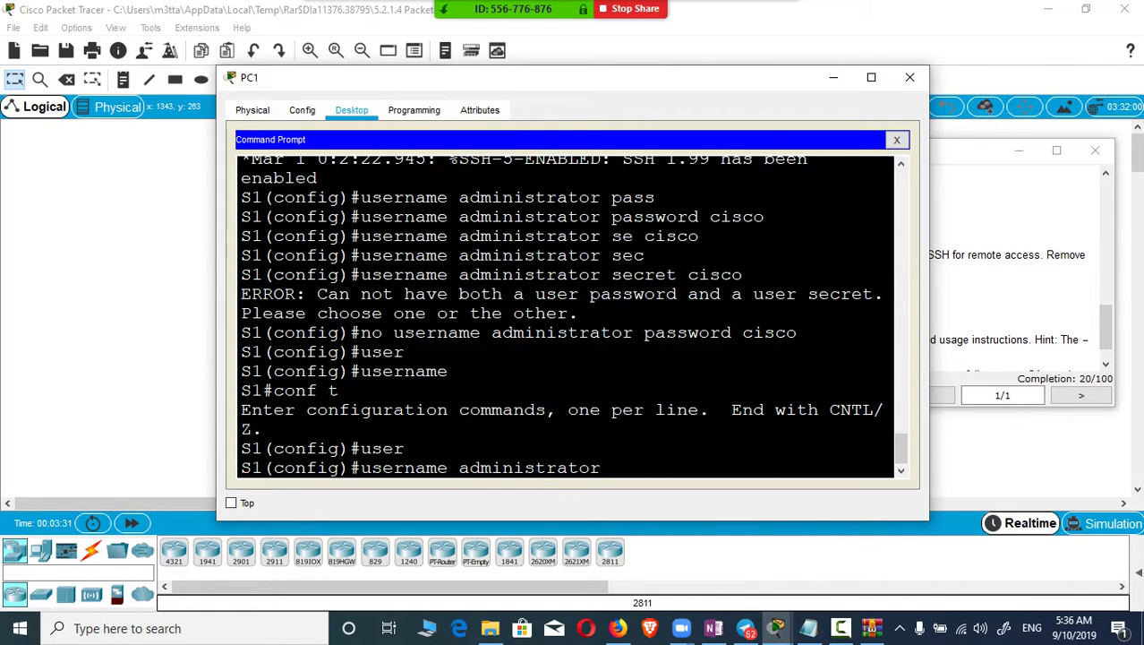
{"action": "type", "text": "sec"}
{"action": "key", "text": "Tab"}
{"action": "type", "text": "cis"}
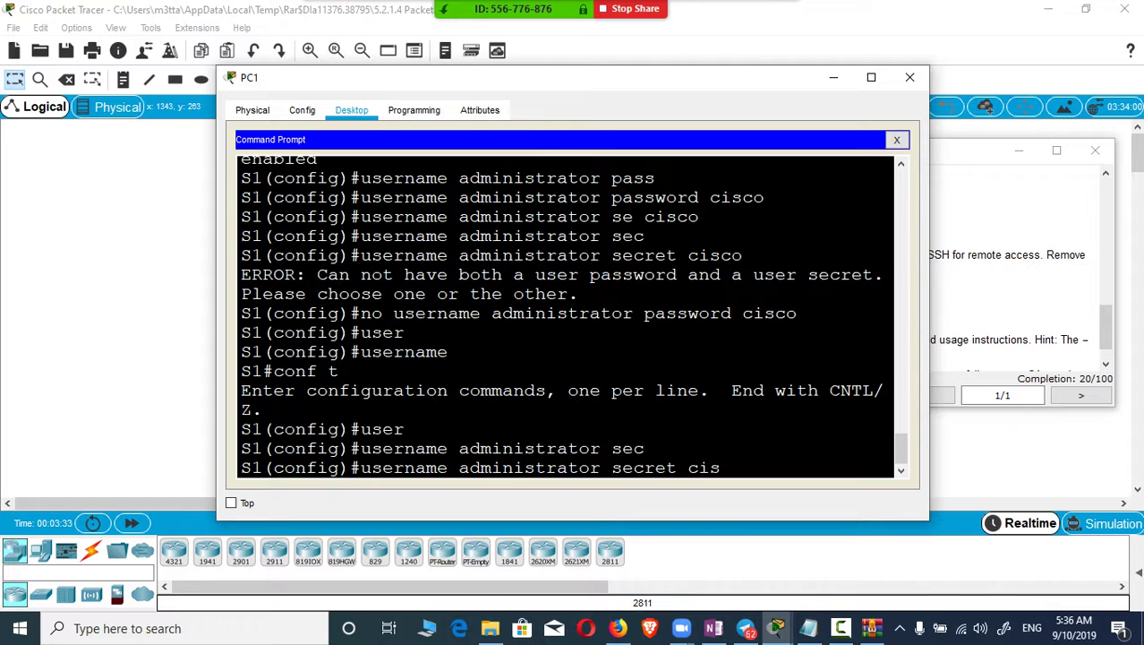
{"action": "type", "text": "co"}
{"action": "key", "text": "Return"}
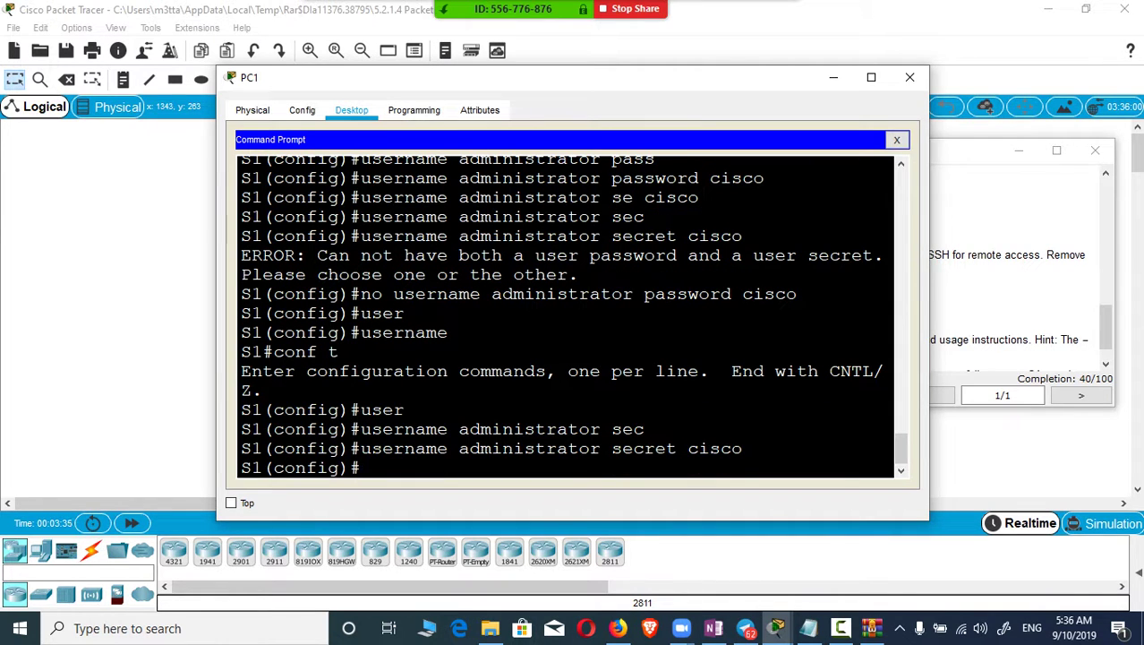
Step: Bring up the activity instructions, then minimize that window and erase the mistyped text
{"action": "mouse_move", "coordinate": [777, 628]}
{"action": "left_click", "coordinate": [703, 551]}
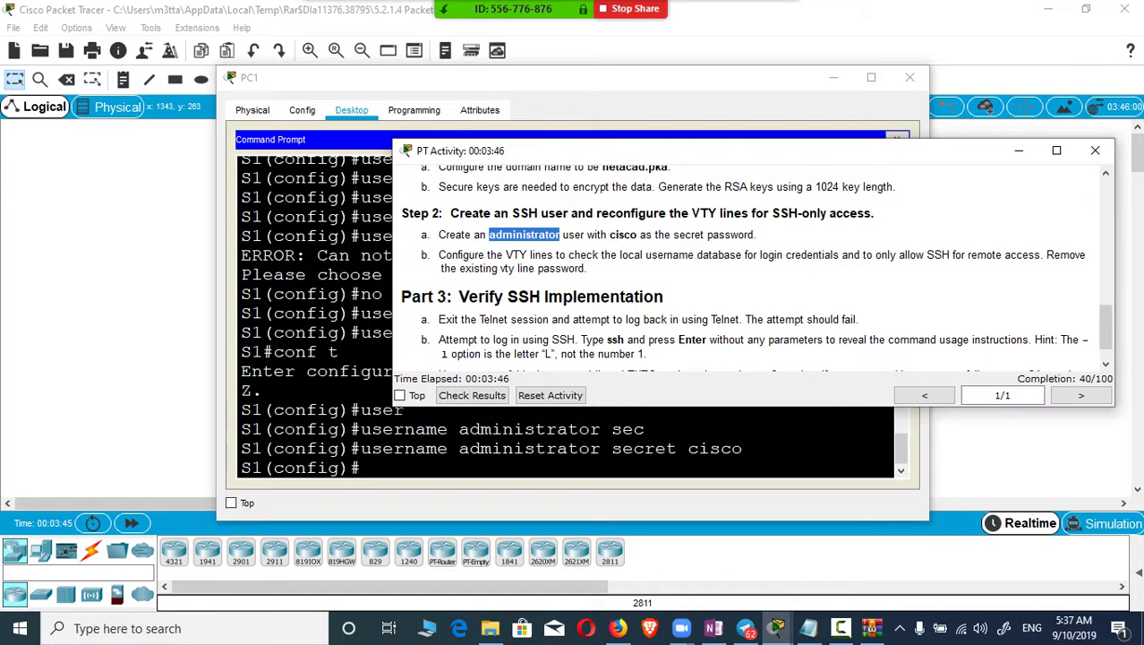
{"action": "left_click", "coordinate": [1019, 151]}
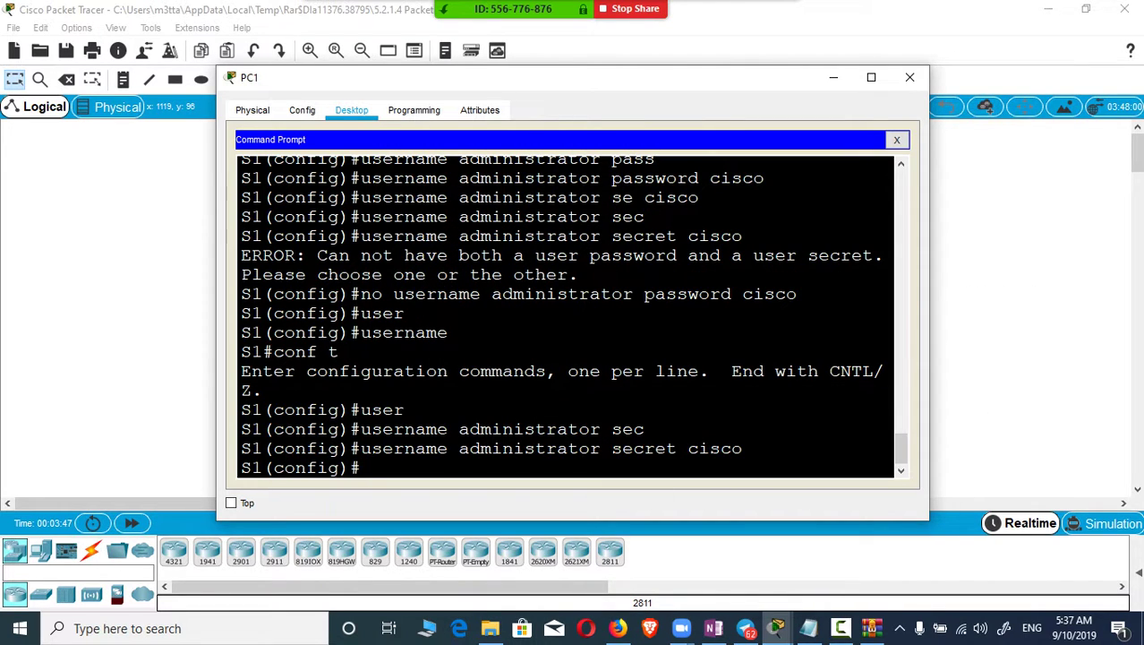
{"action": "type", "text": "lien"}
{"action": "key", "text": "BackSpace"}
{"action": "key", "text": "BackSpace"}
{"action": "key", "text": "BackSpace"}
{"action": "key", "text": "BackSpace"}
{"action": "key", "text": "BackSpace"}
Step: Leave configuration mode and page through S1's show running-config in the enlarged terminal
{"action": "key", "text": "ctrl+z"}
{"action": "type", "text": "sh"}
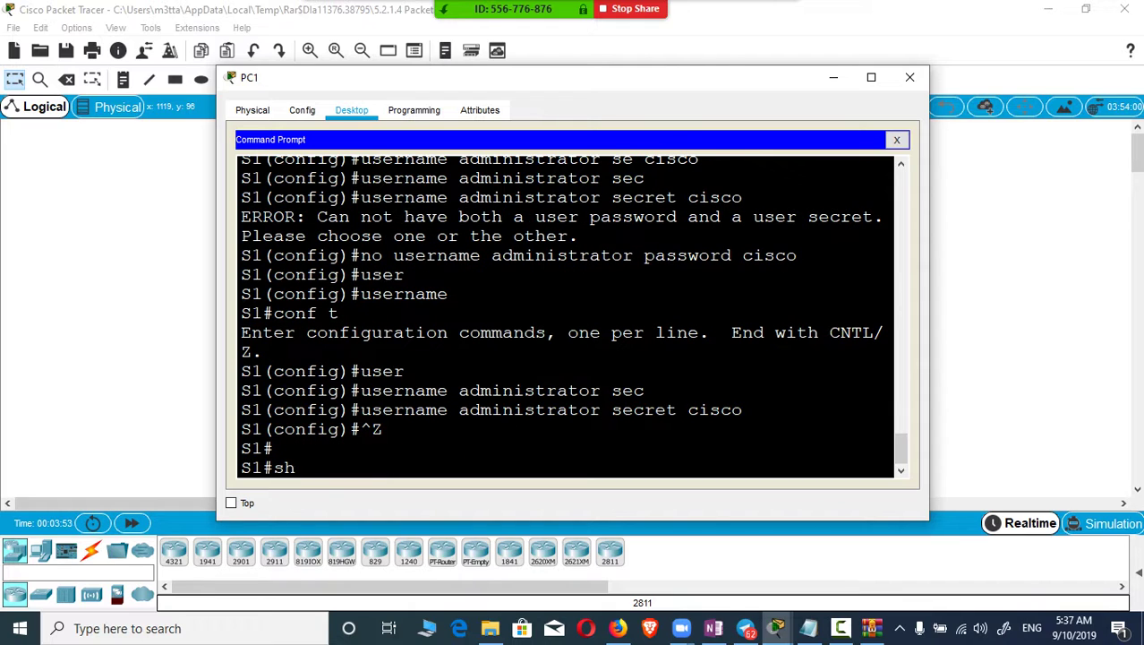
{"action": "type", "text": "ow ru"}
{"action": "key", "text": "Tab"}
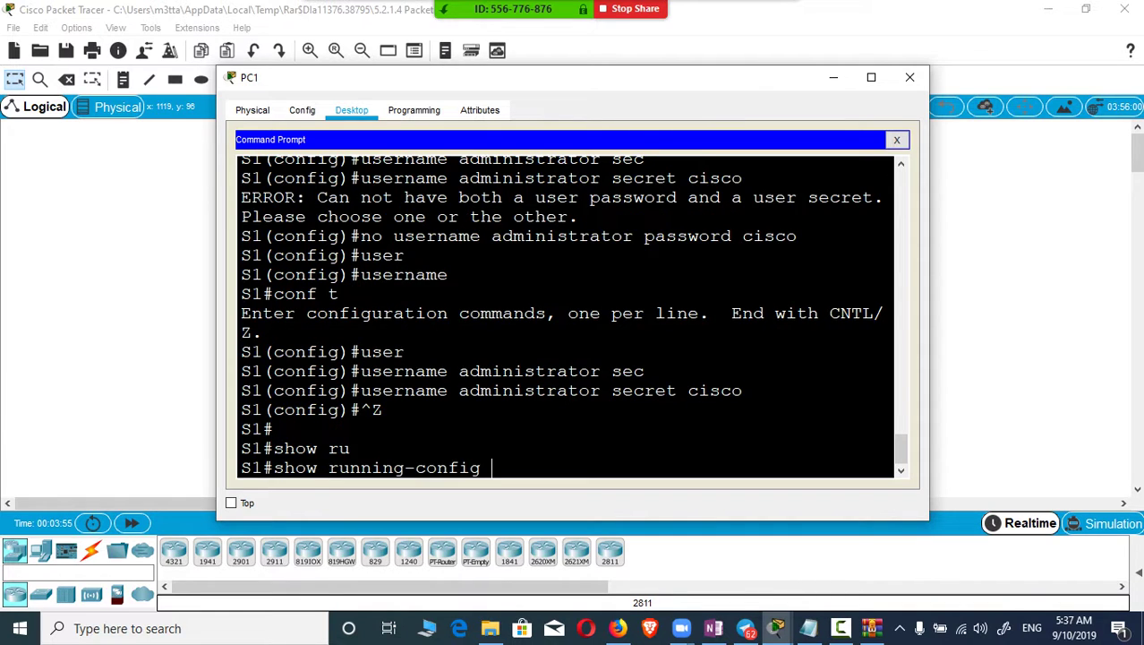
{"action": "key", "text": "Return"}
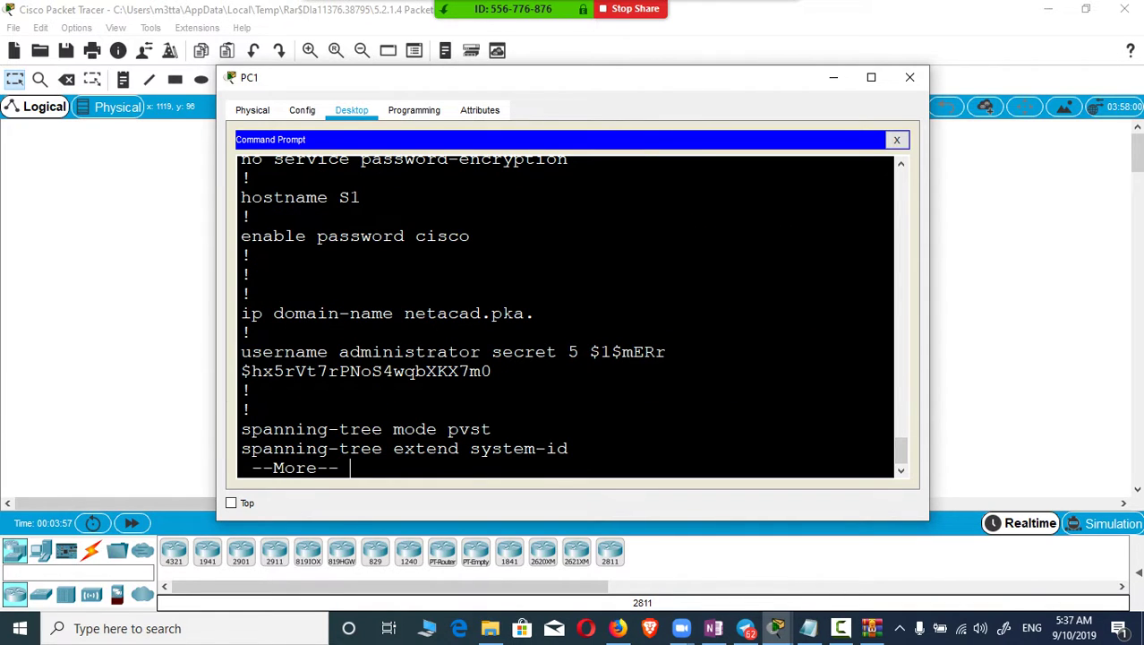
{"action": "key", "text": "super+Up"}
{"action": "key", "text": "space"}
{"action": "key", "text": "space"}
{"action": "key", "text": "space"}
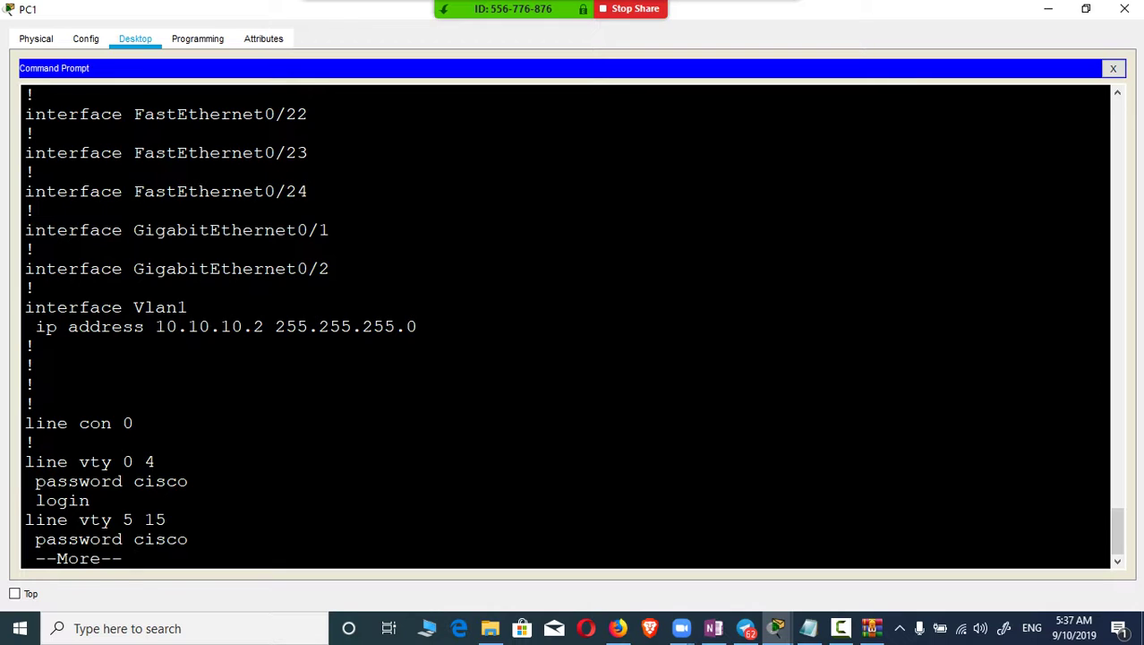
{"action": "key", "text": "space"}
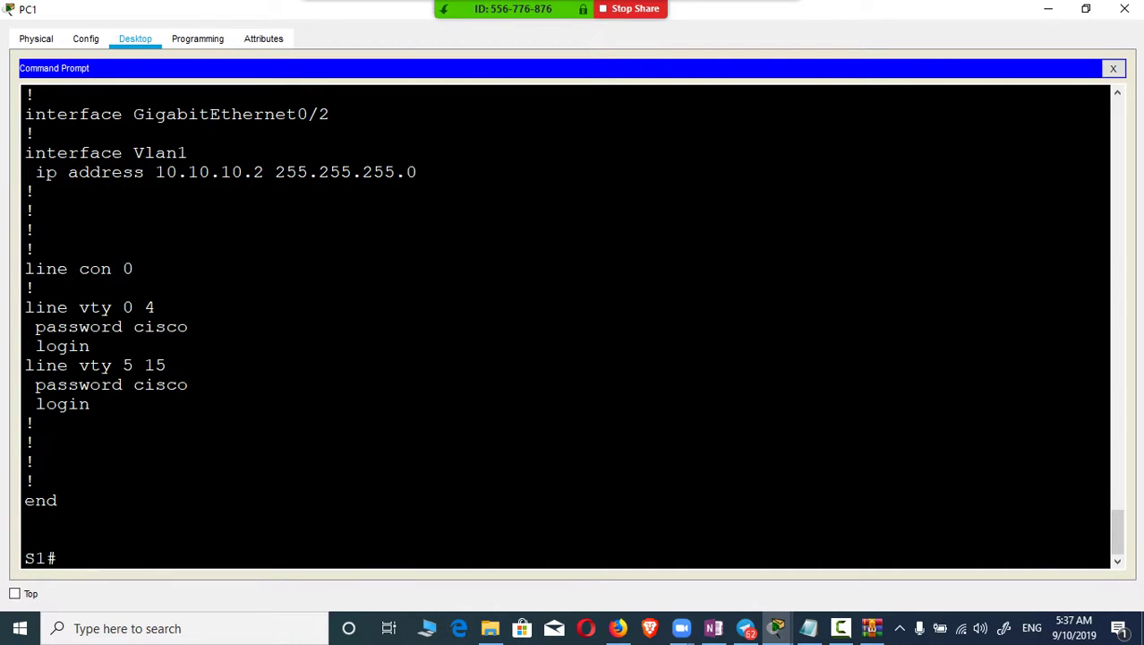
Step: Enter global configuration and try 'no line vty 0 15', which the switch rejects
{"action": "type", "text": "conf t"}
{"action": "key", "text": "Return"}
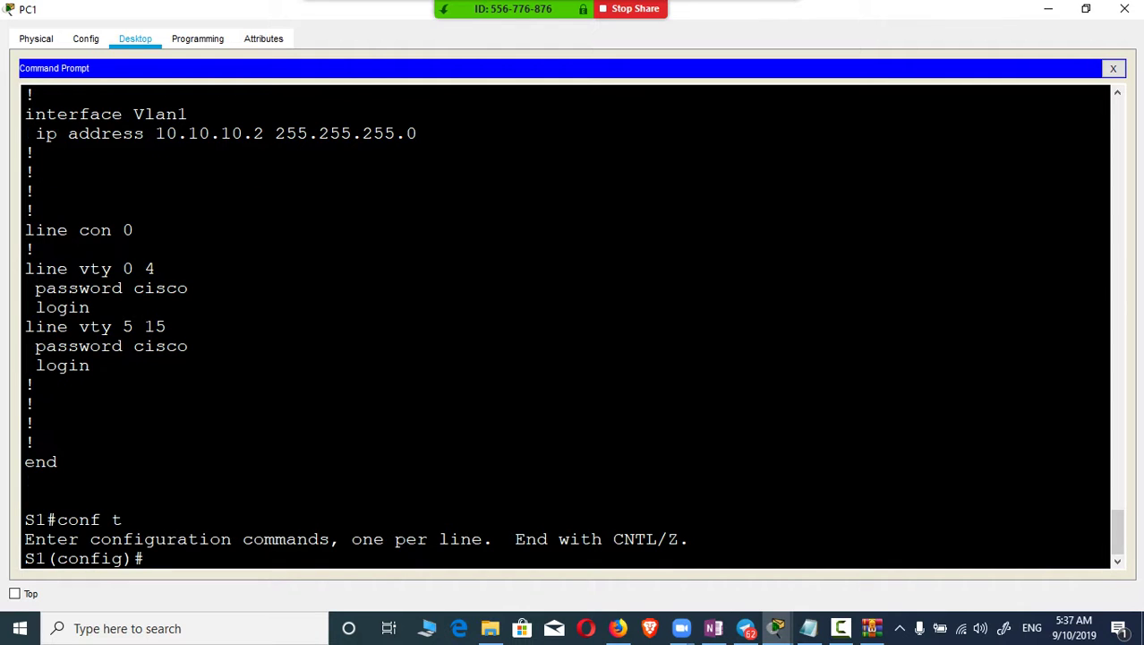
{"action": "type", "text": "no line vty 0 1"}
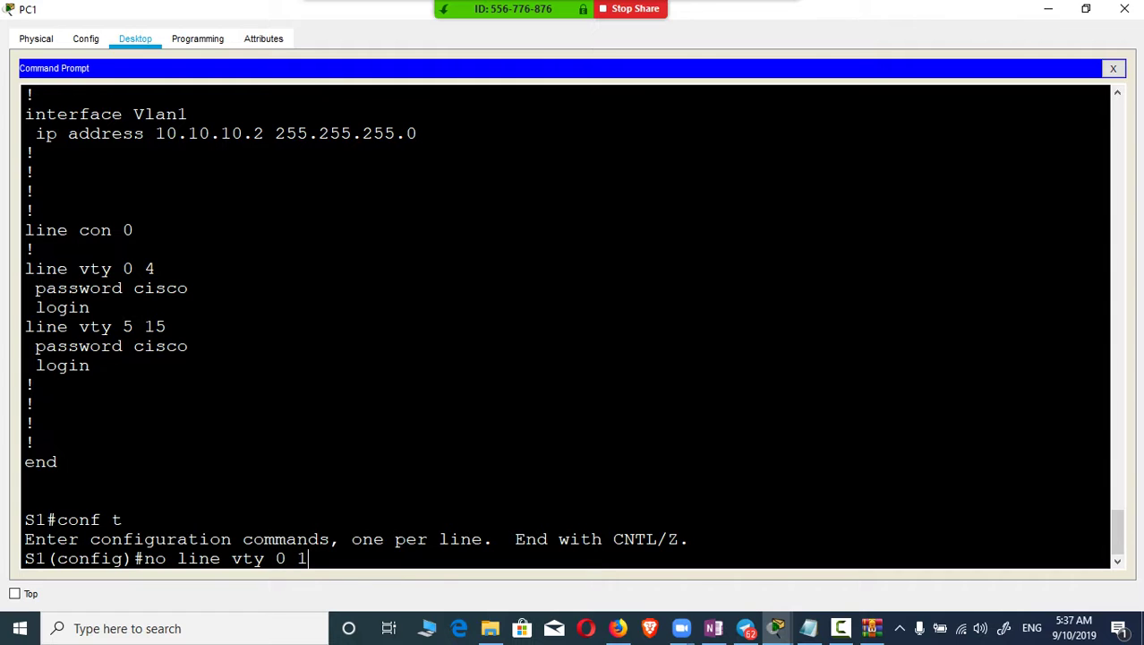
{"action": "type", "text": "5"}
{"action": "key", "text": "Return"}
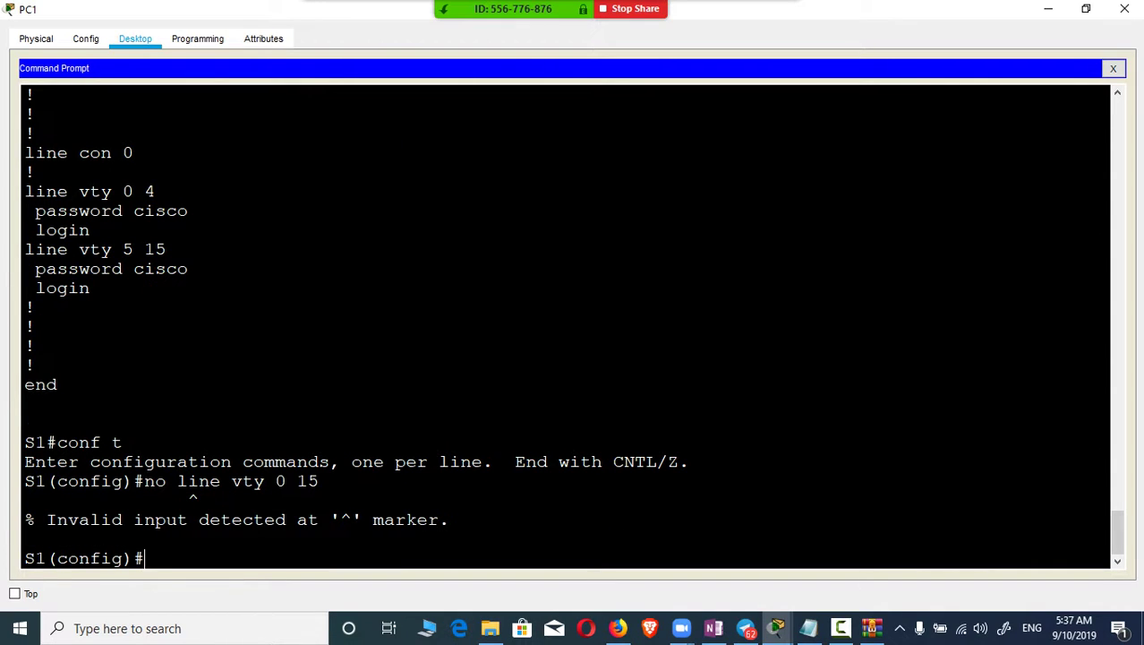
{"action": "key", "text": "Up"}
{"action": "key", "text": "BackSpace"}
{"action": "key", "text": "BackSpace"}
{"action": "key", "text": "BackSpace"}
{"action": "key", "text": "BackSpace"}
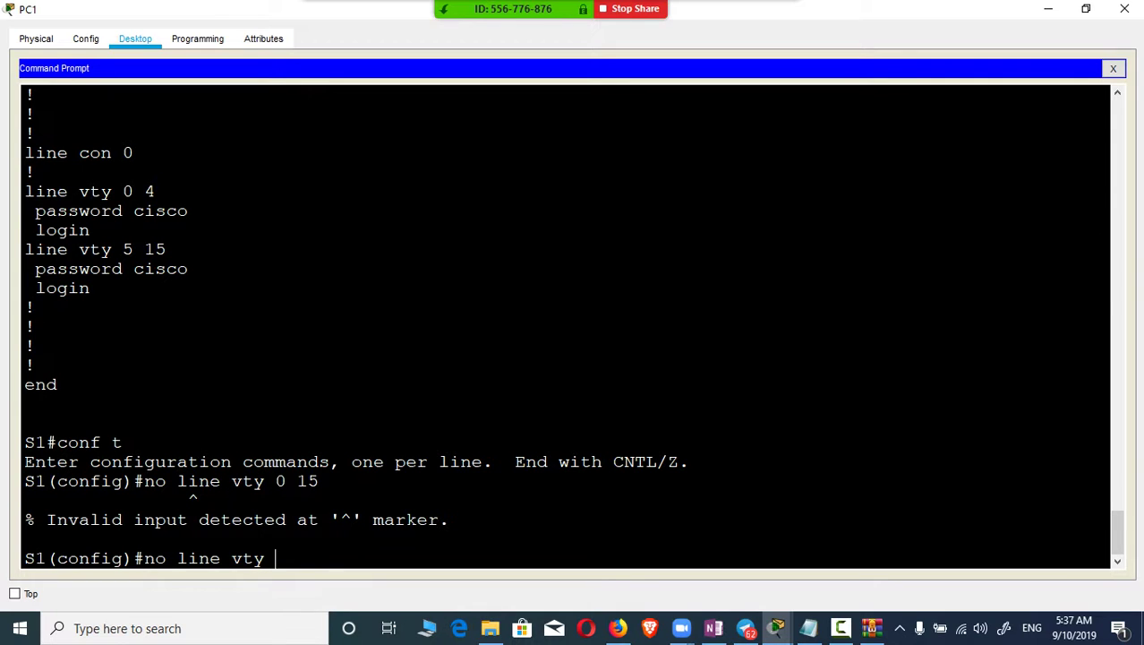
{"action": "key", "text": "Return"}
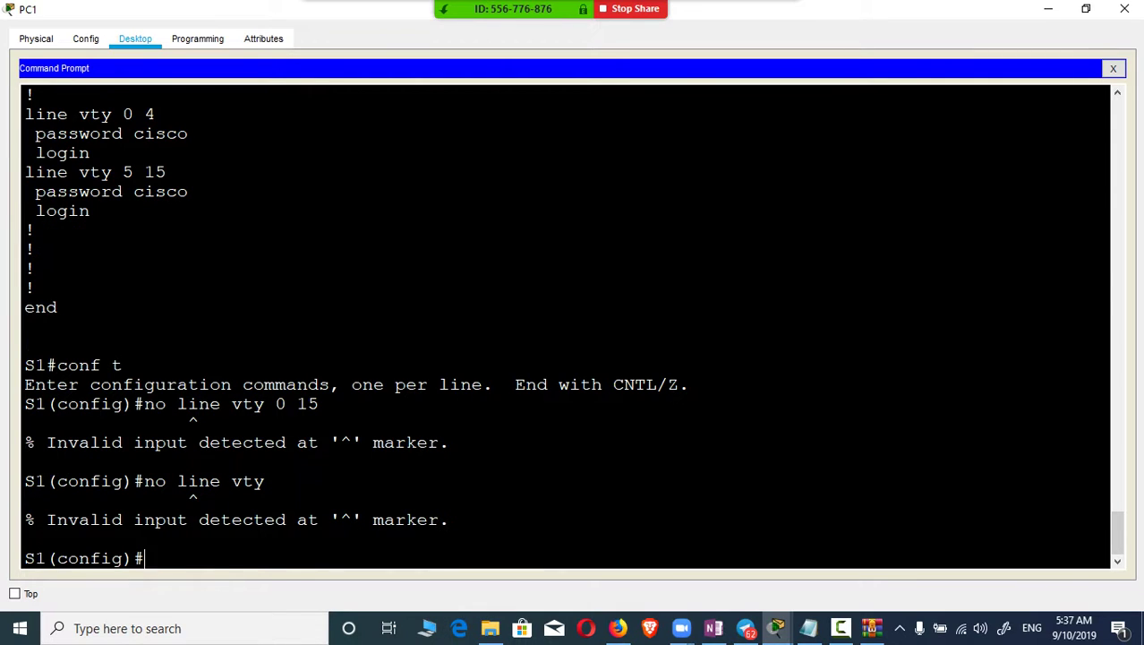
{"action": "key", "text": "Up"}
{"action": "key", "text": "BackSpace"}
{"action": "key", "text": "BackSpace"}
{"action": "key", "text": "BackSpace"}
{"action": "key", "text": "BackSpace"}
{"action": "key", "text": "BackSpace"}
Step: Enter line configuration mode for vty lines 0 15
{"action": "key", "text": "BackSpace"}
{"action": "key", "text": "BackSpace"}
{"action": "key", "text": "BackSpace"}
{"action": "key", "text": "BackSpace"}
{"action": "type", "text": "li"}
{"action": "key", "text": "Tab"}
{"action": "key", "text": "BackSpace"}
{"action": "key", "text": "BackSpace"}
{"action": "key", "text": "BackSpace"}
{"action": "key", "text": "BackSpace"}
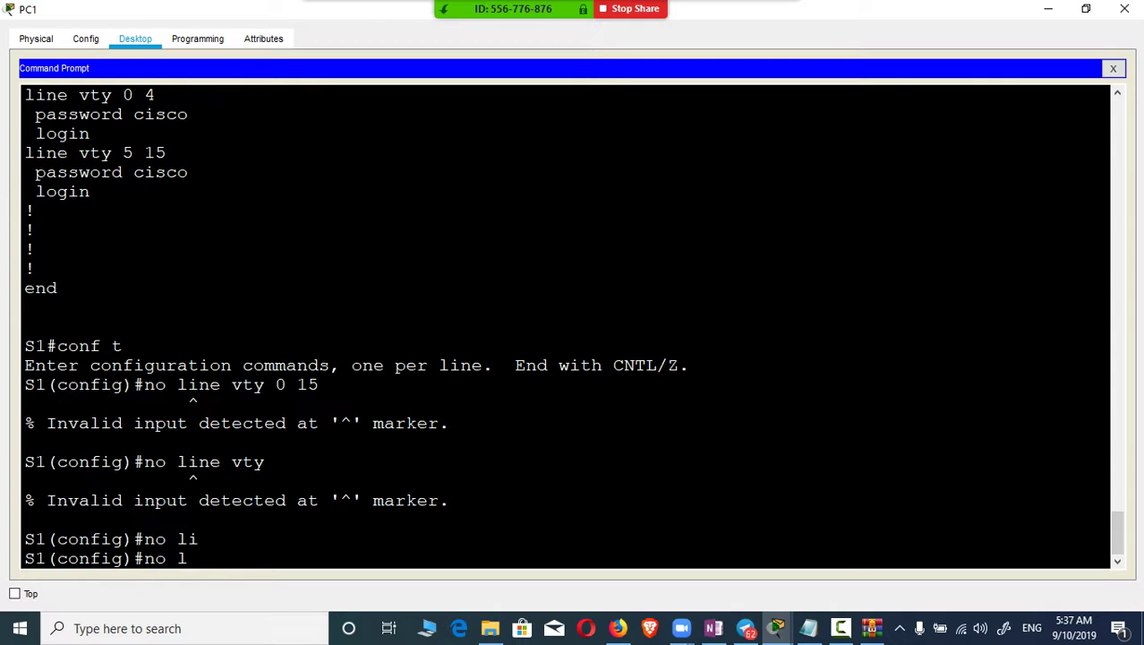
{"action": "key", "text": "BackSpace"}
{"action": "type", "text": "lin"}
{"action": "key", "text": "Tab"}
{"action": "type", "text": "vty"}
{"action": "key", "text": "Tab"}
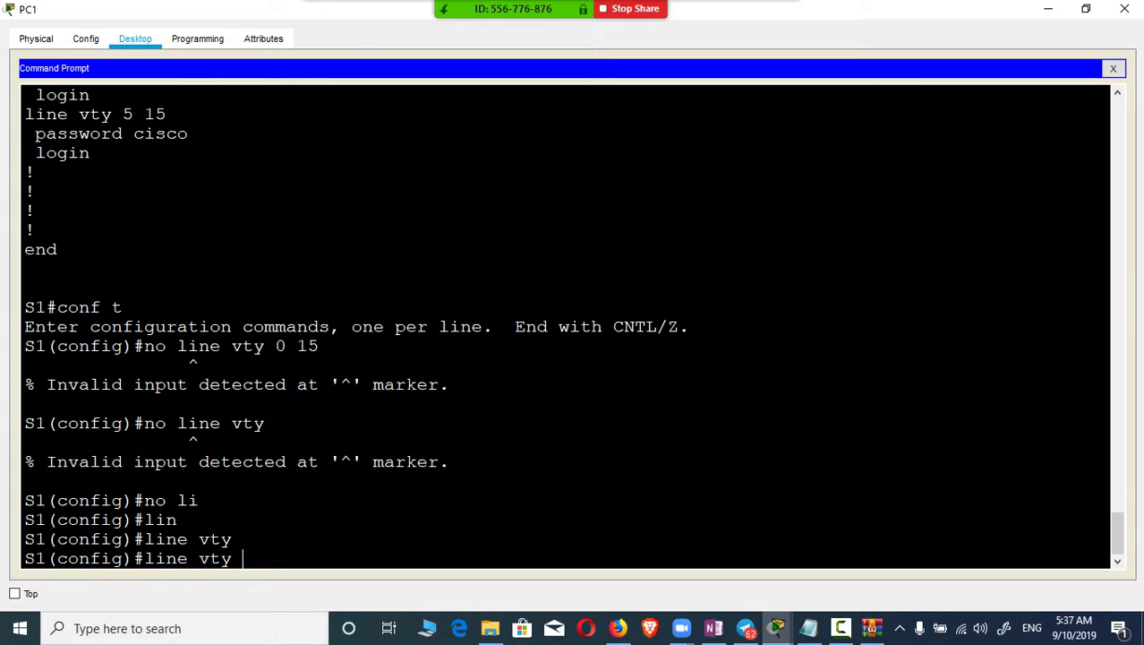
{"action": "type", "text": "0 15"}
{"action": "key", "text": "Return"}
Step: List the commands available for the vty lines with '?'
{"action": "type", "text": "dis"}
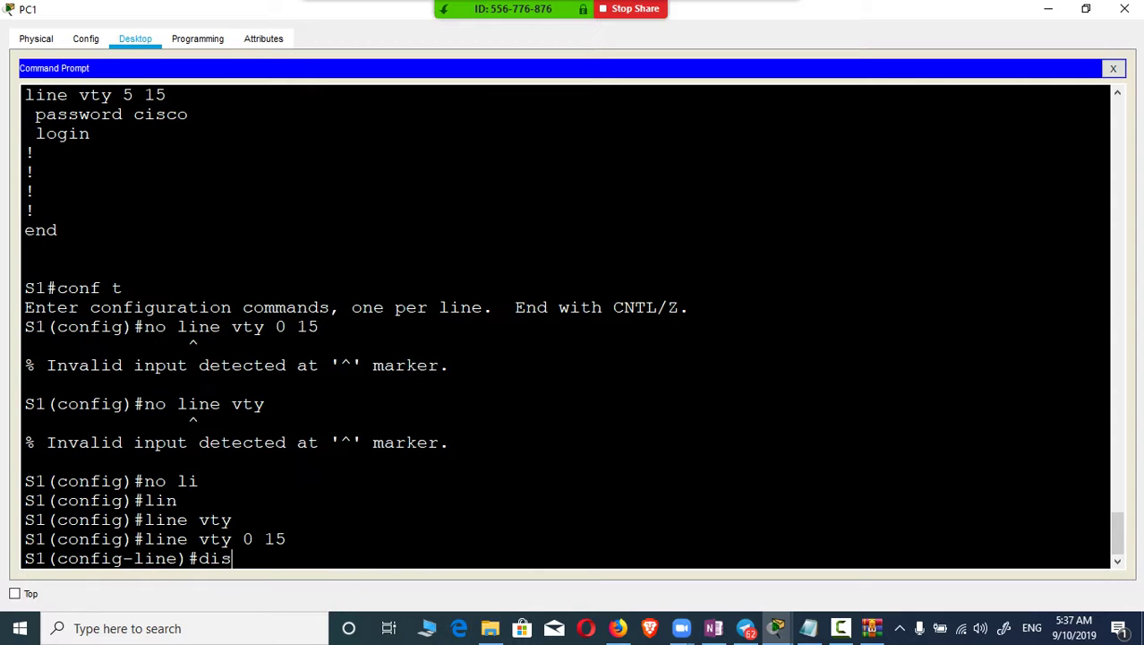
{"action": "key", "text": "Tab"}
{"action": "key", "text": "BackSpace"}
{"action": "key", "text": "BackSpace"}
{"action": "key", "text": "BackSpace"}
{"action": "type", "text": "?"}
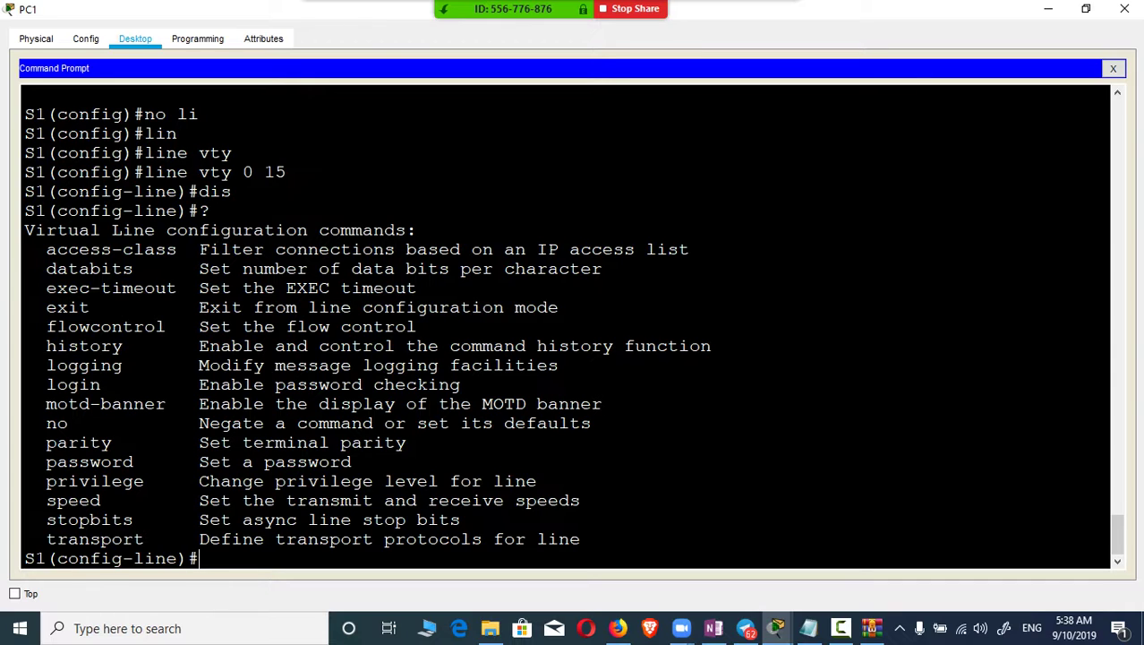
Step: Remove the vty lines' password and disable login with 'no password' and 'no login'
{"action": "type", "text": "no ?"}
{"action": "type", "text": "pass"}
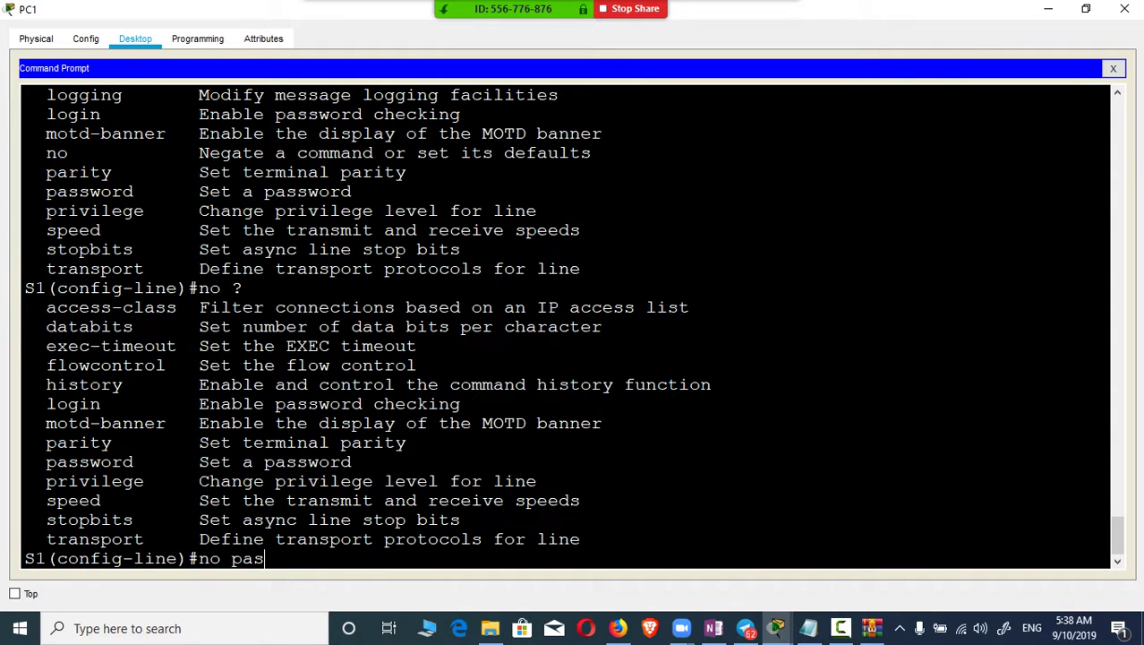
{"action": "key", "text": "Tab"}
{"action": "key", "text": "Return"}
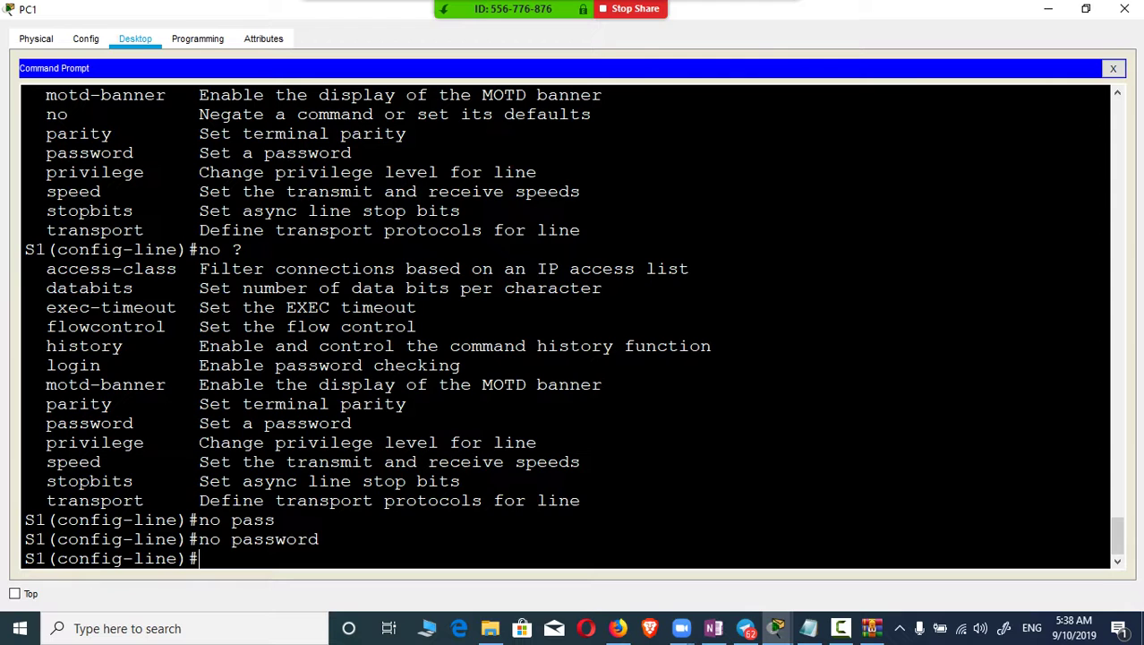
{"action": "type", "text": "no loo"}
{"action": "key", "text": "Tab"}
{"action": "key", "text": "BackSpace"}
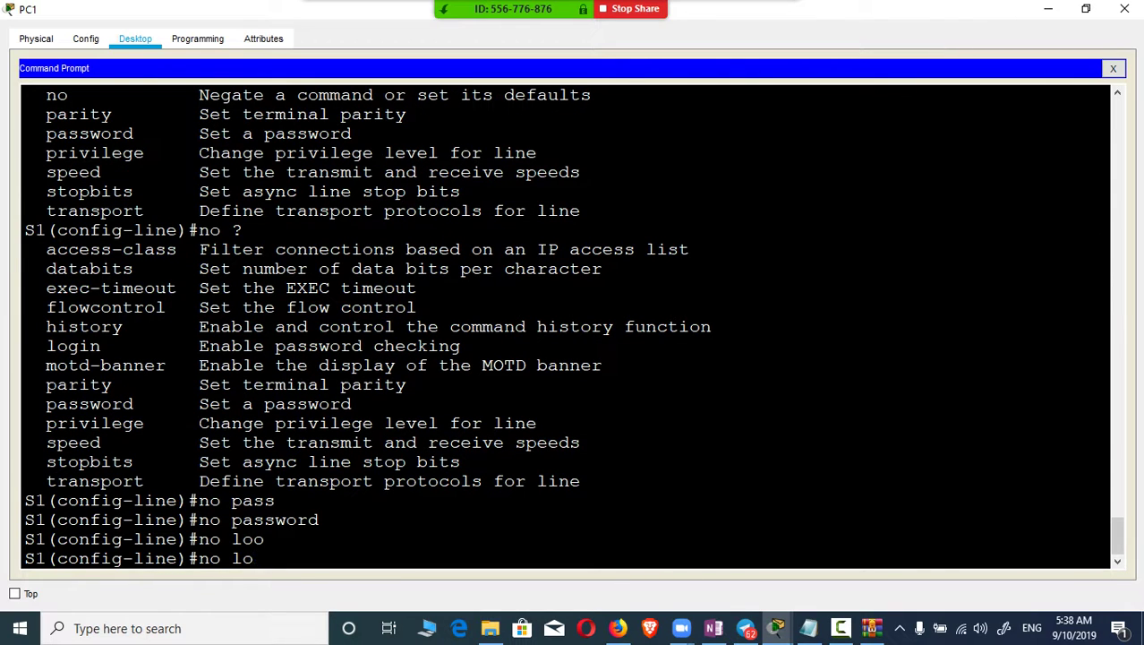
{"action": "type", "text": "g"}
{"action": "key", "text": "Tab"}
{"action": "type", "text": "in"}
{"action": "key", "text": "Return"}
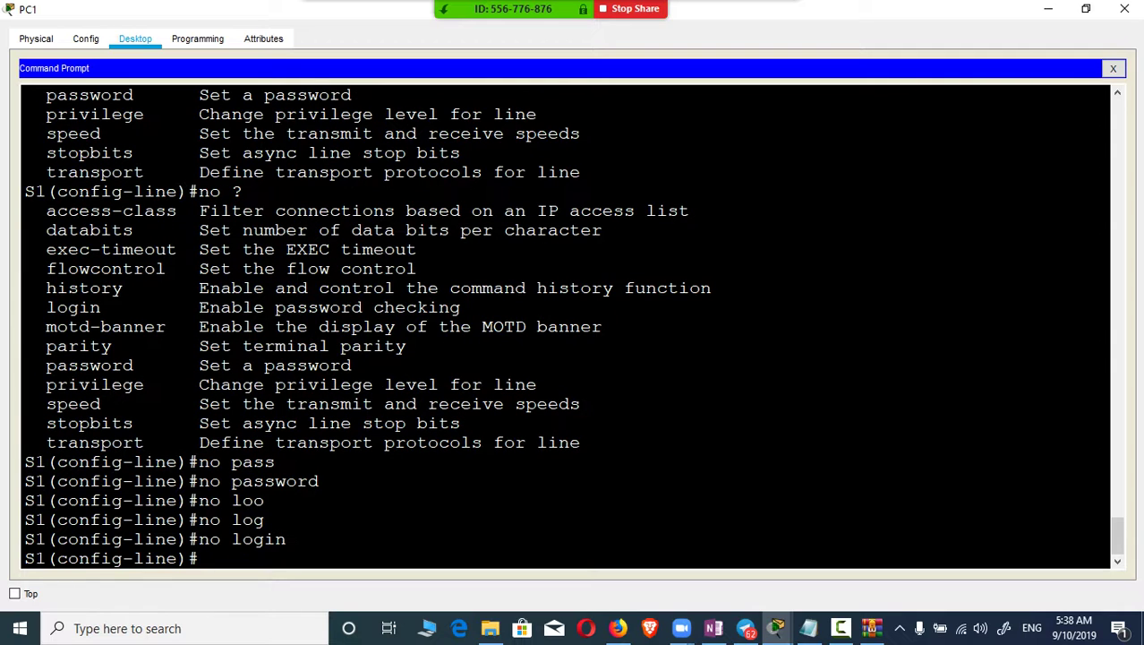
Step: Return to privileged EXEC and page through show running-config to confirm no login on the vty lines
{"action": "type", "text": "exit"}
{"action": "key", "text": "Return"}
{"action": "key", "text": "ctrl+z"}
{"action": "key", "text": "Return"}
{"action": "type", "text": "s"}
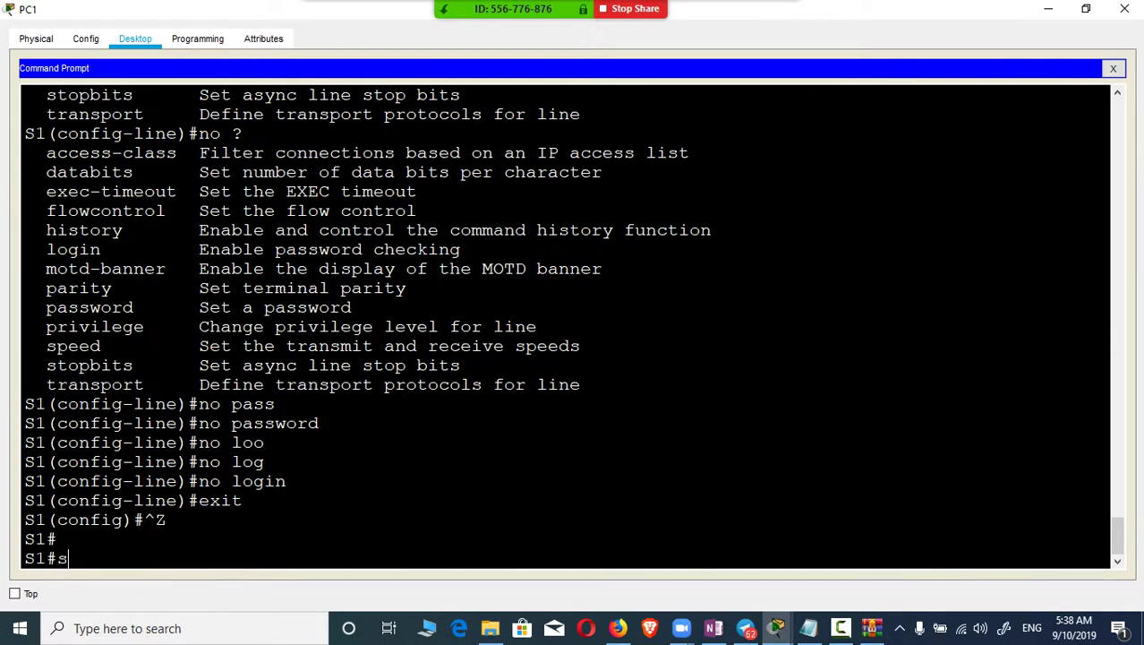
{"action": "type", "text": "how ru"}
{"action": "key", "text": "Tab"}
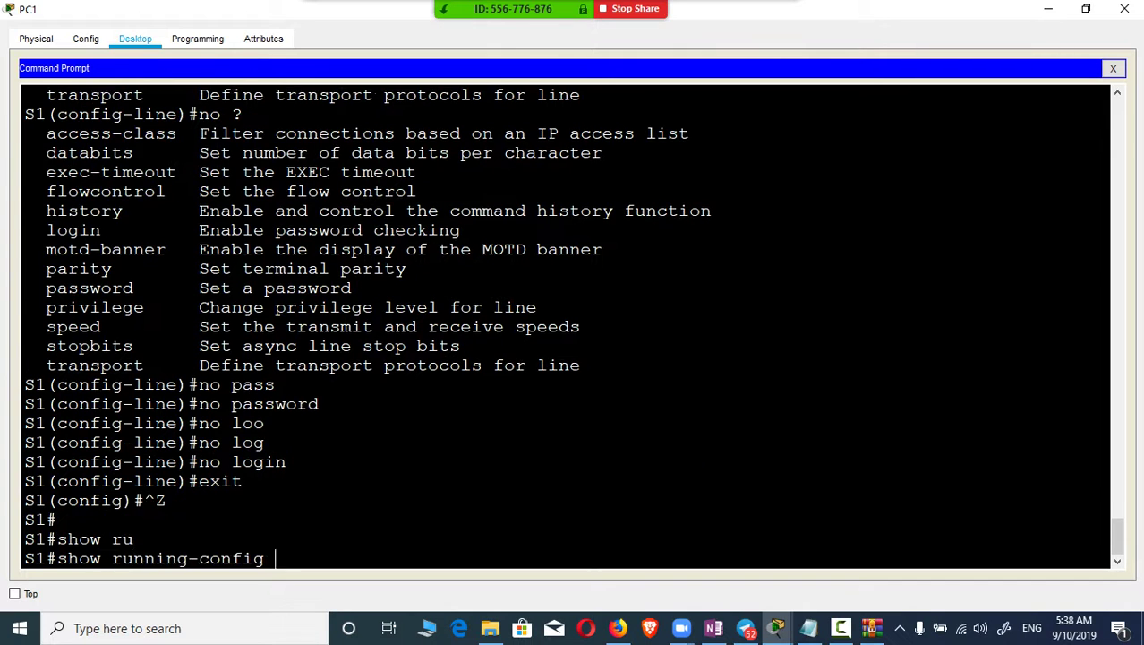
{"action": "key", "text": "Return"}
{"action": "key", "text": "space"}
{"action": "key", "text": "space"}
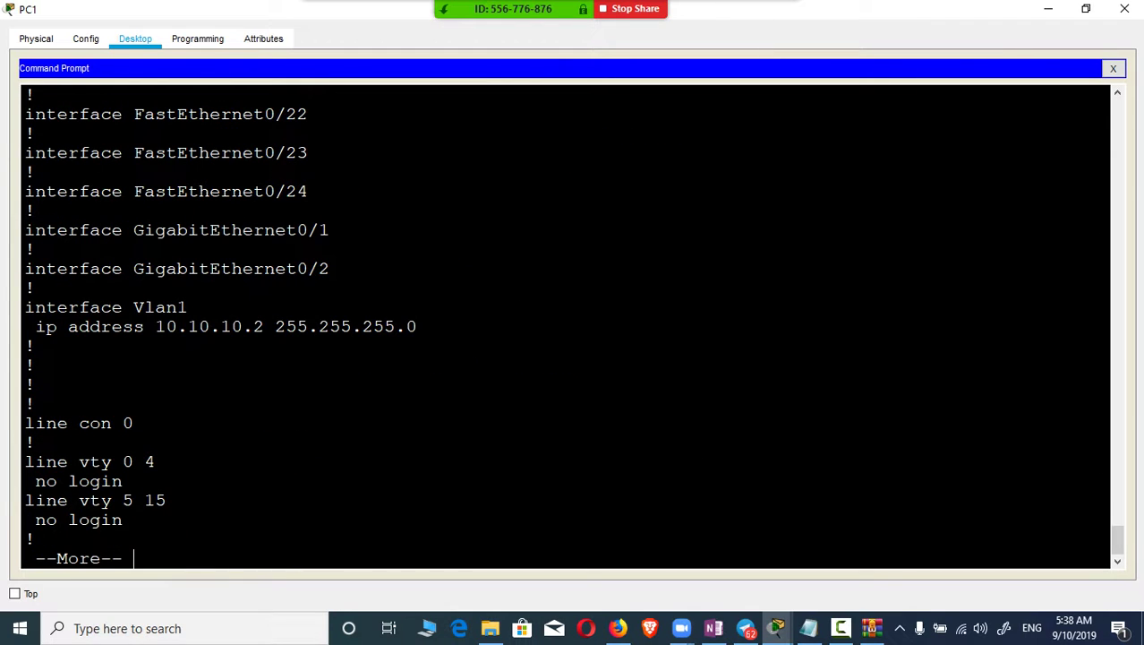
{"action": "key", "text": "space"}
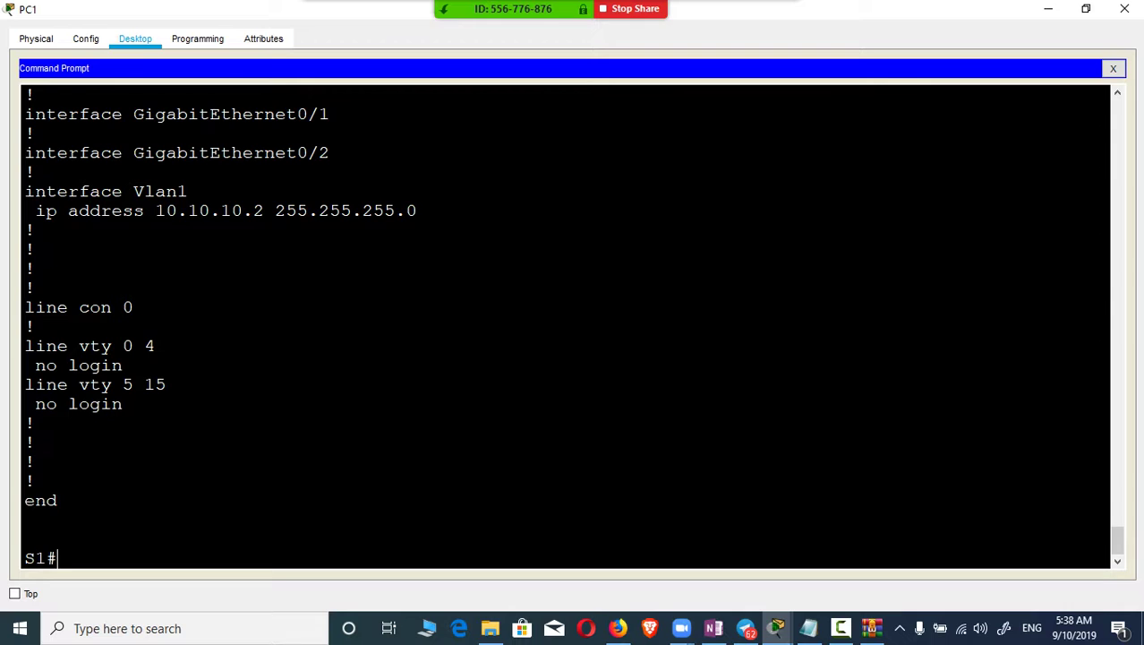
Step: Enter configuration for vty lines 0 4 after checking the activity instructions
{"action": "type", "text": "conf t"}
{"action": "key", "text": "Return"}
{"action": "type", "text": "line v"}
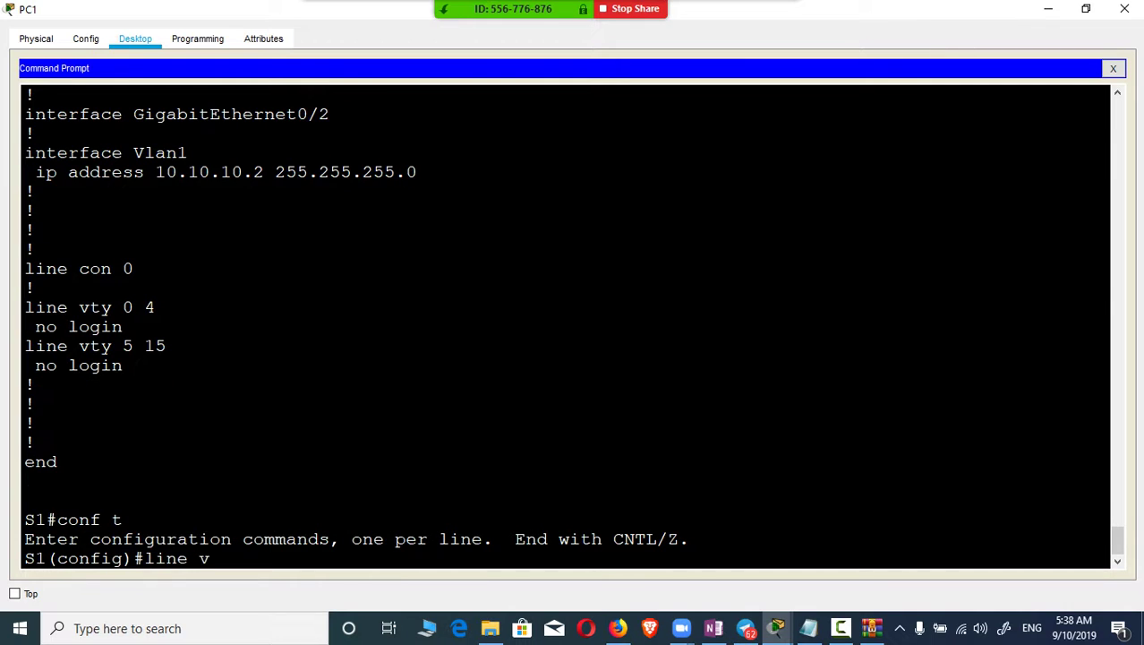
{"action": "type", "text": "ty"}
{"action": "key", "text": "alt+Tab"}
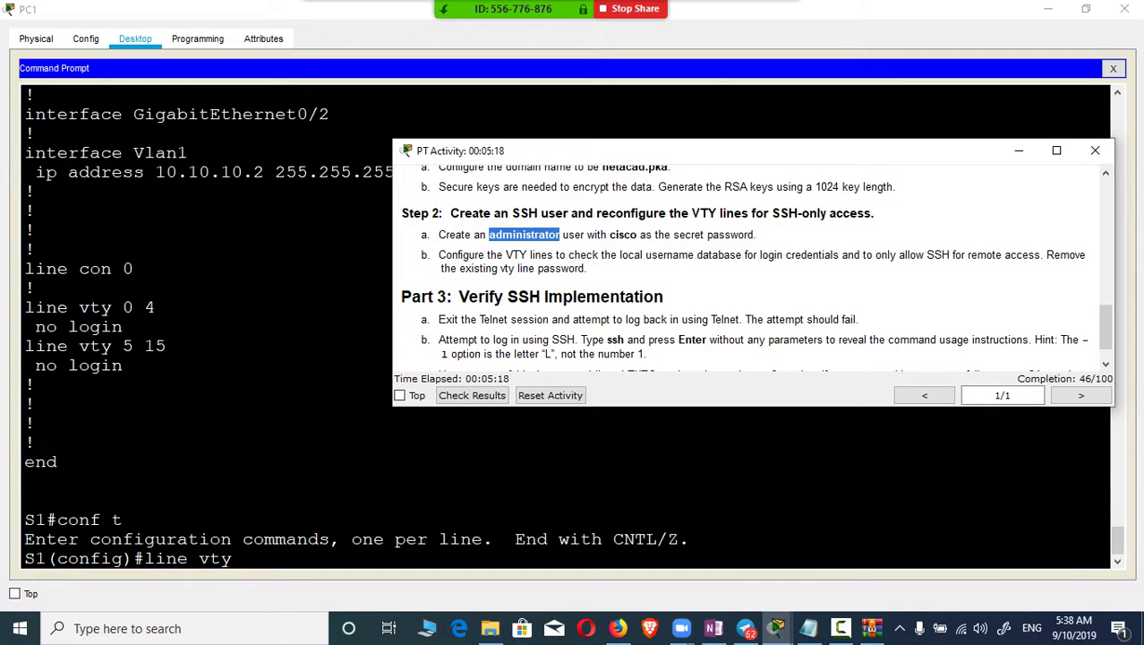
{"action": "key", "text": "alt+Tab"}
{"action": "type", "text": "0"}
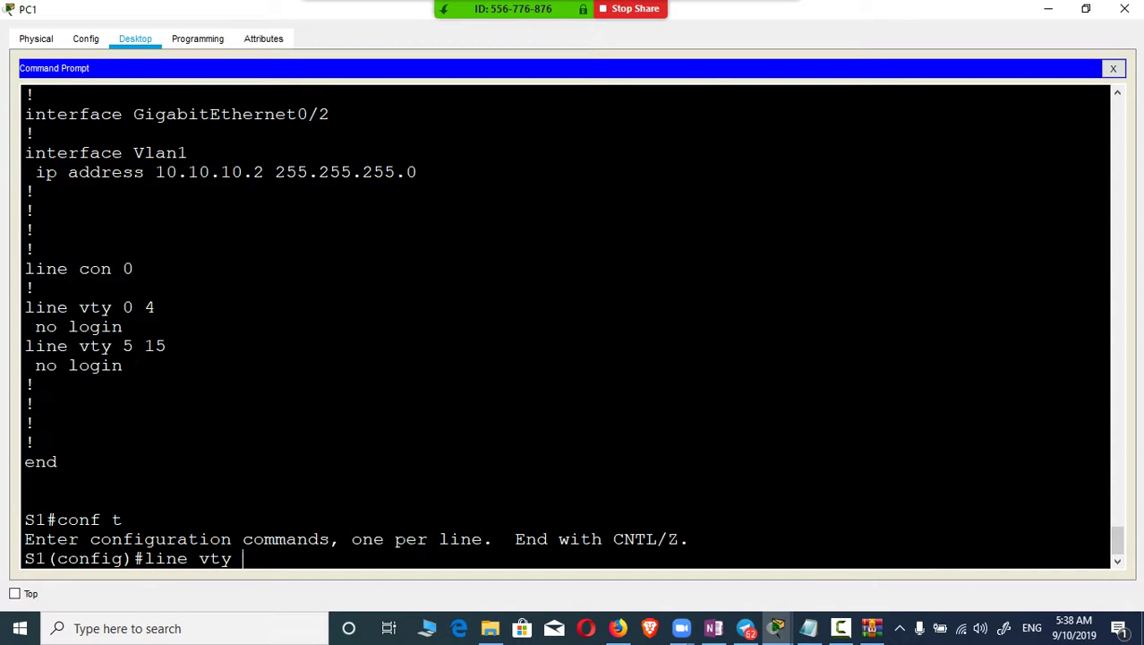
{"action": "type", "text": " 4"}
{"action": "key", "text": "Return"}
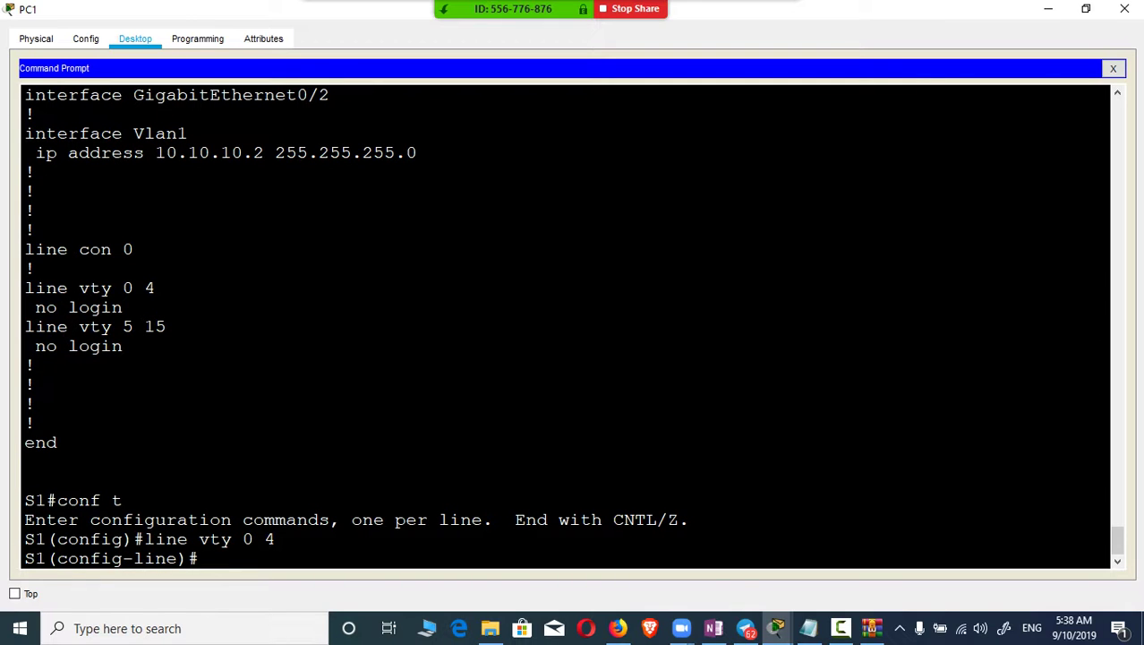
Step: Restrict vty lines 0 4 to SSH with 'transport input ssh'
{"action": "type", "text": "log"}
{"action": "key", "text": "Tab"}
{"action": "type", "text": "u"}
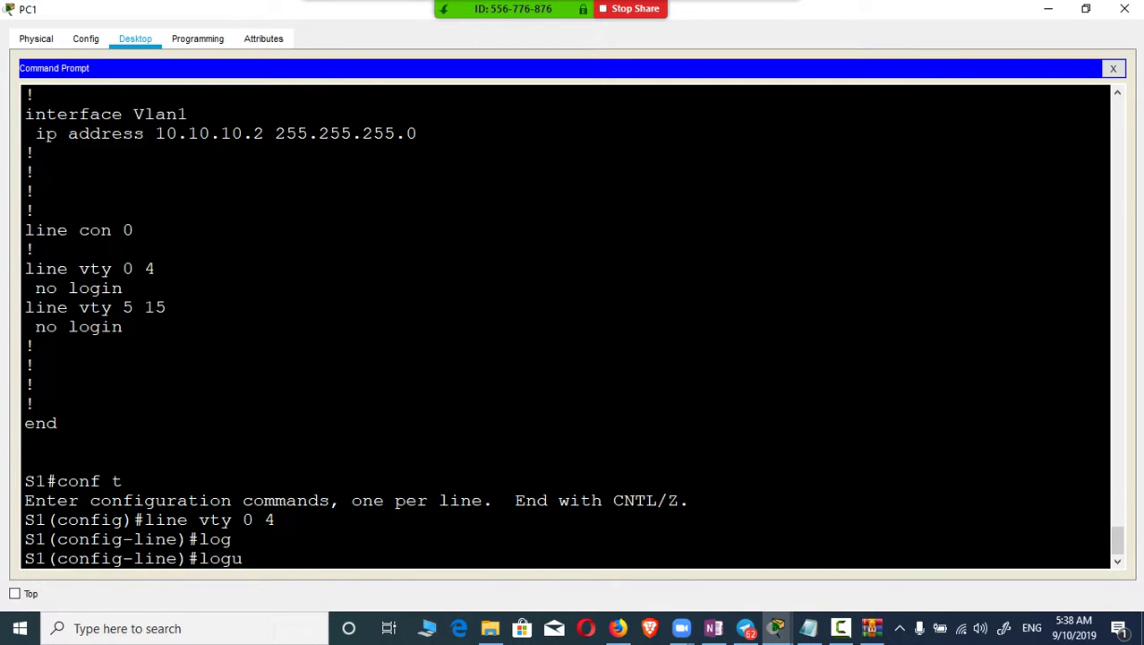
{"action": "key", "text": "BackSpace"}
{"action": "type", "text": "in"}
{"action": "key", "text": "Tab"}
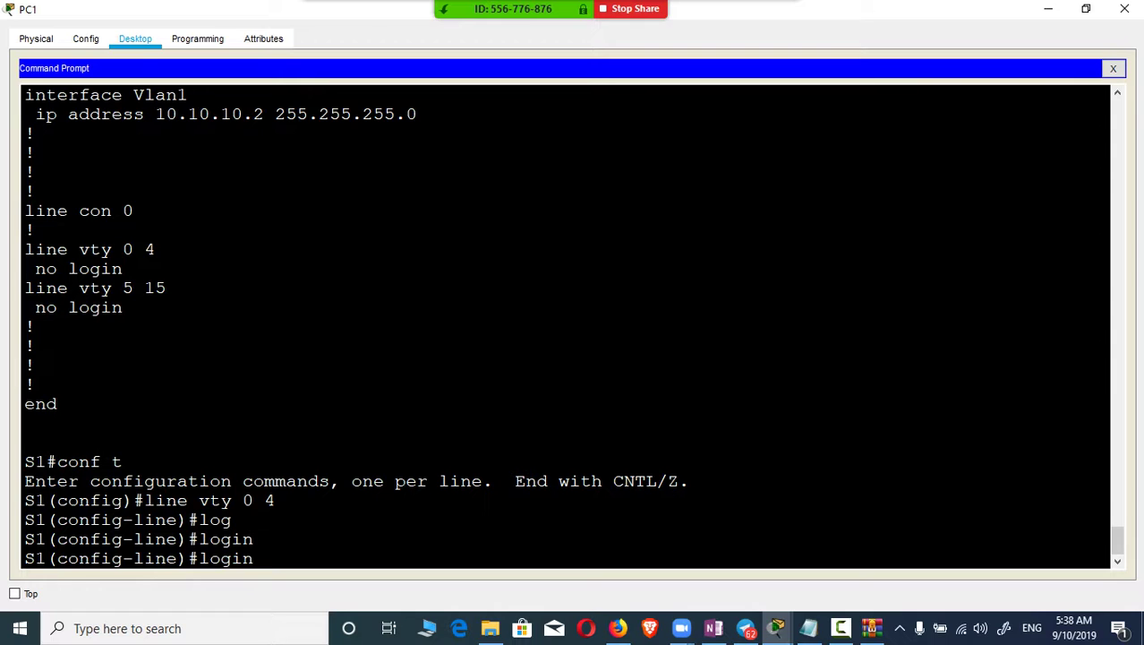
{"action": "key", "text": "BackSpace"}
{"action": "key", "text": "BackSpace"}
{"action": "key", "text": "BackSpace"}
{"action": "key", "text": "BackSpace"}
{"action": "key", "text": "BackSpace"}
{"action": "key", "text": "BackSpace"}
{"action": "type", "text": "tra"}
{"action": "key", "text": "Tab"}
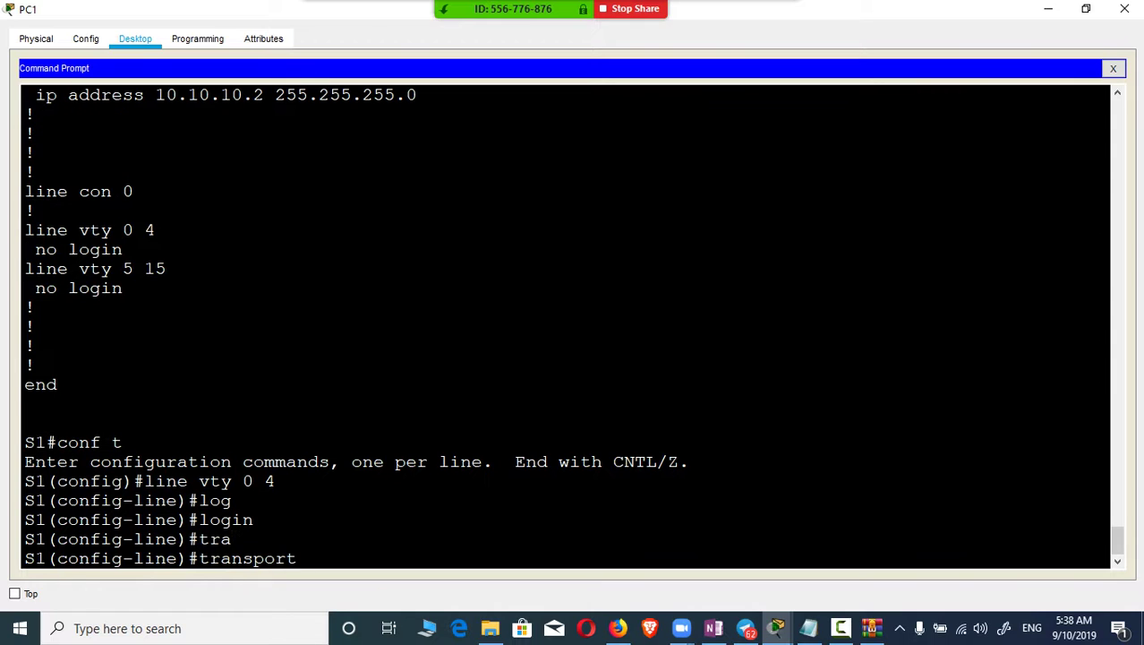
{"action": "type", "text": "in"}
{"action": "key", "text": "Tab"}
{"action": "type", "text": "ss"}
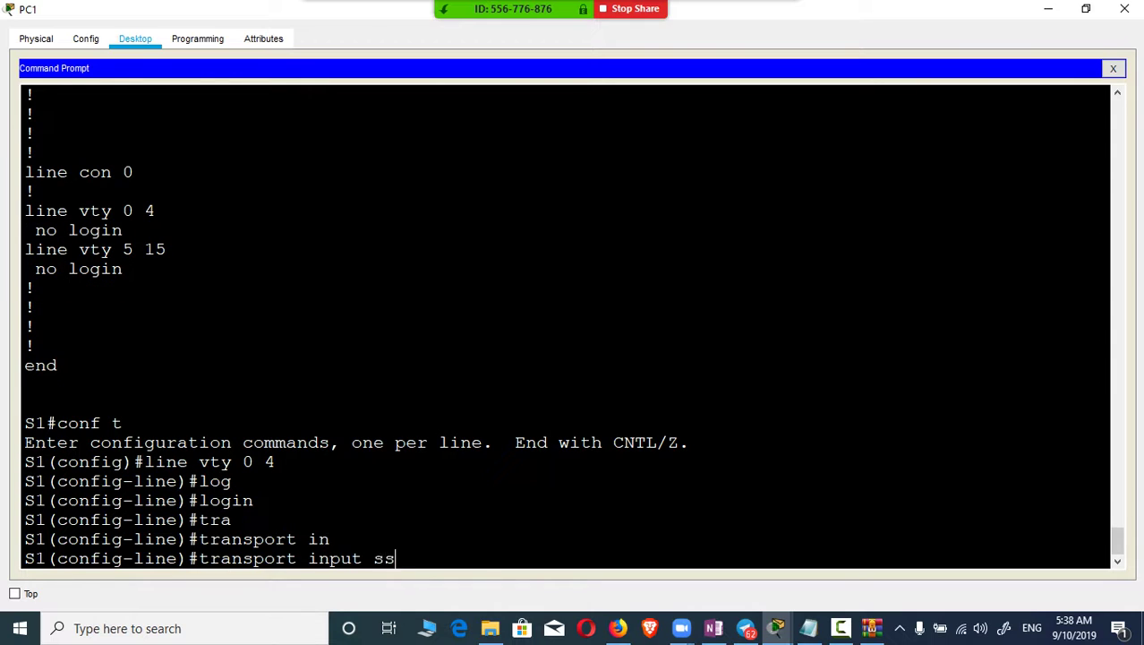
{"action": "type", "text": "h"}
{"action": "key", "text": "Tab"}
{"action": "key", "text": "Return"}
Step: Require local-database authentication with 'login local', then close PC1's window
{"action": "type", "text": "log"}
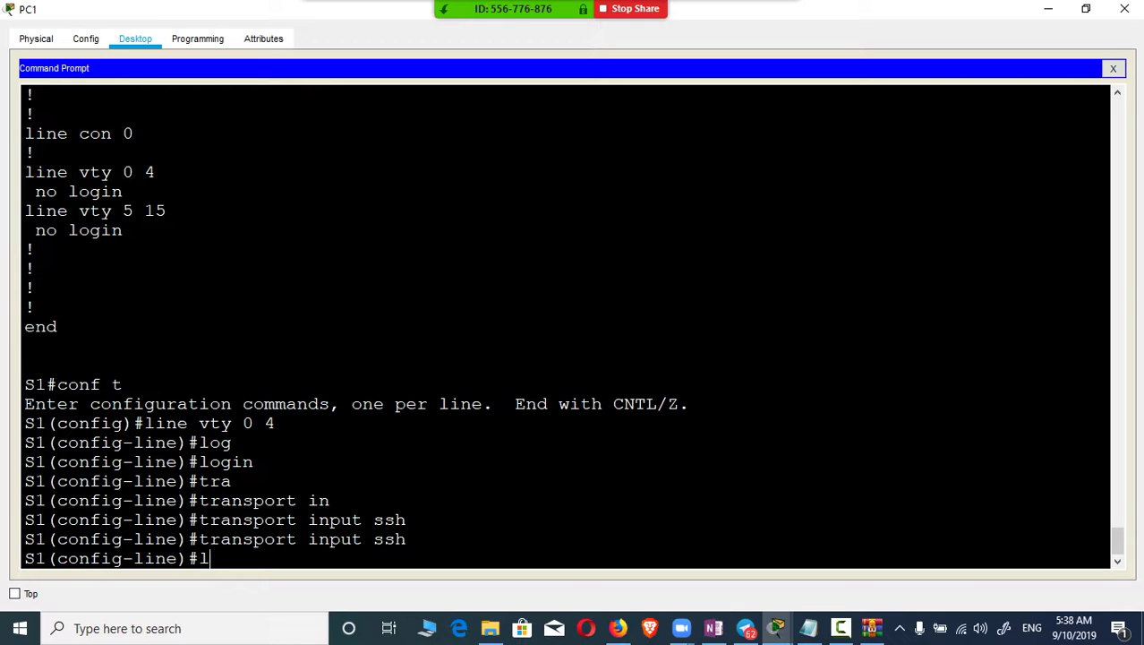
{"action": "key", "text": "Tab"}
{"action": "type", "text": "in"}
{"action": "key", "text": "Tab"}
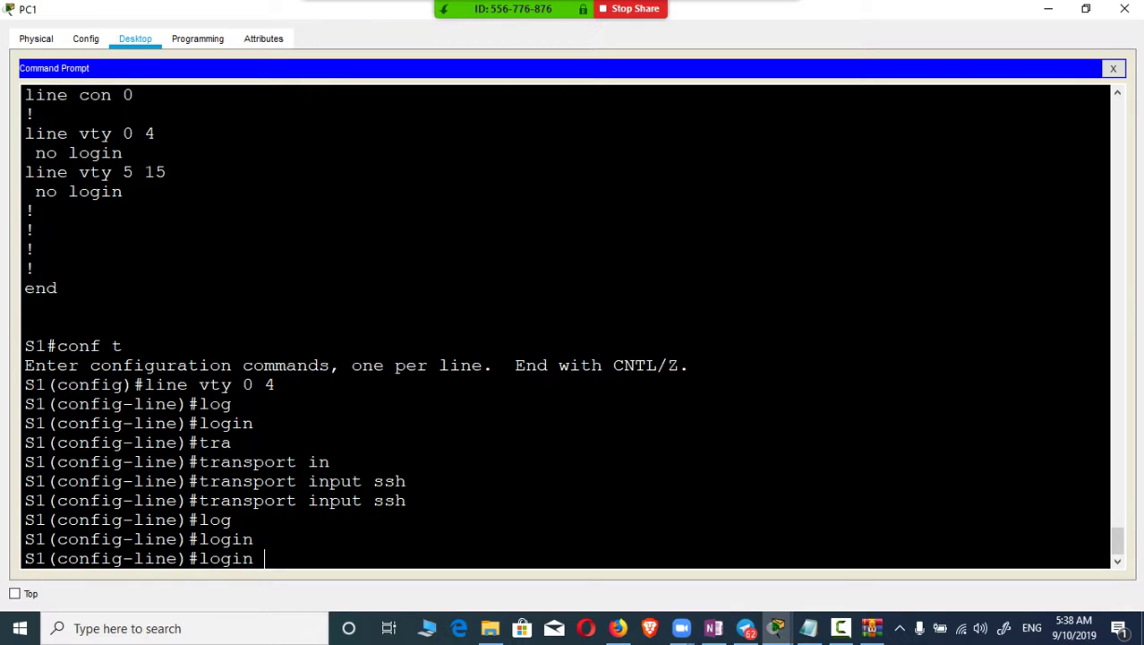
{"action": "type", "text": "loca"}
{"action": "key", "text": "Tab"}
{"action": "key", "text": "Return"}
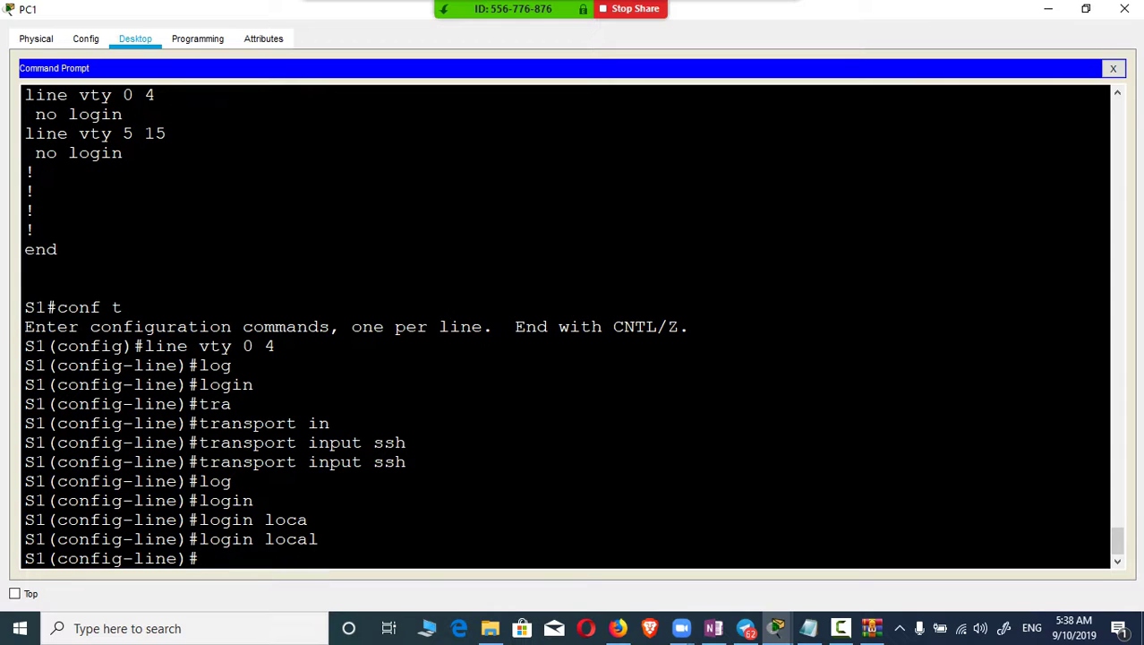
{"action": "left_click", "coordinate": [1124, 8]}
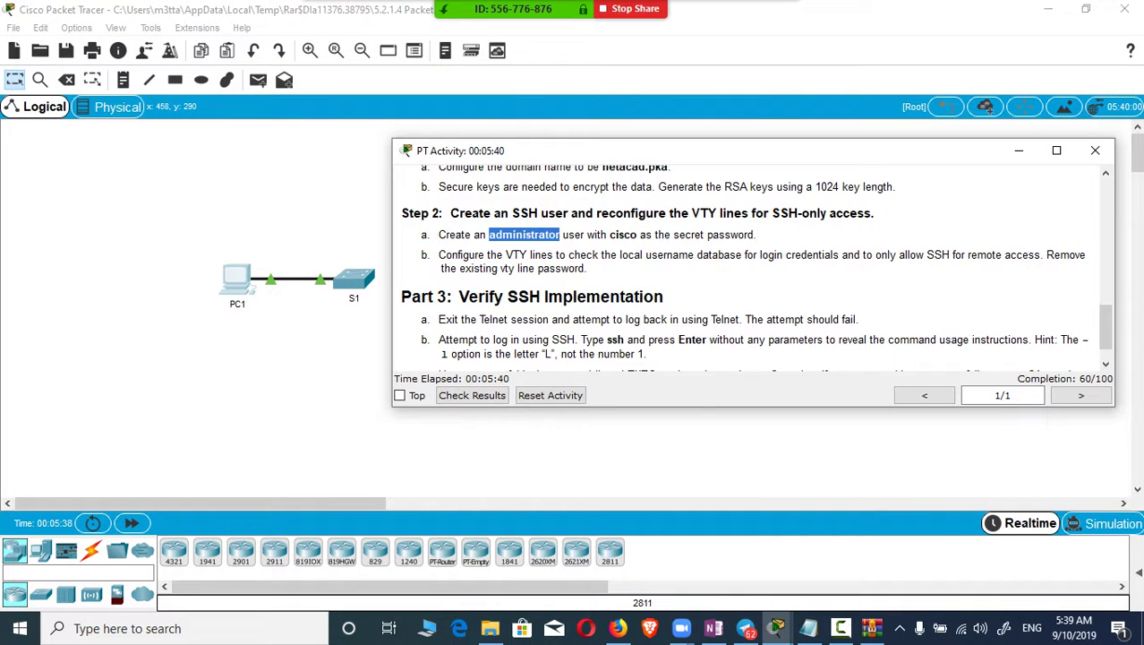
Step: Read the activity instructions full screen, then reopen PC1's Command Prompt maximized
{"action": "key", "text": "super+Up"}
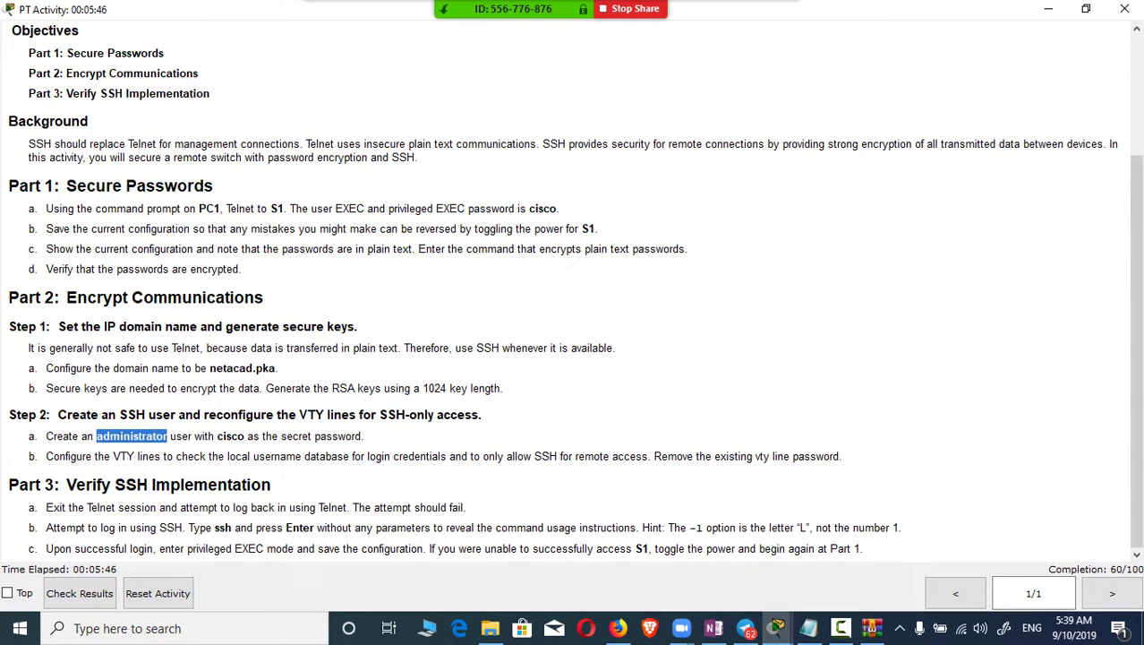
{"action": "key", "text": "alt+Tab"}
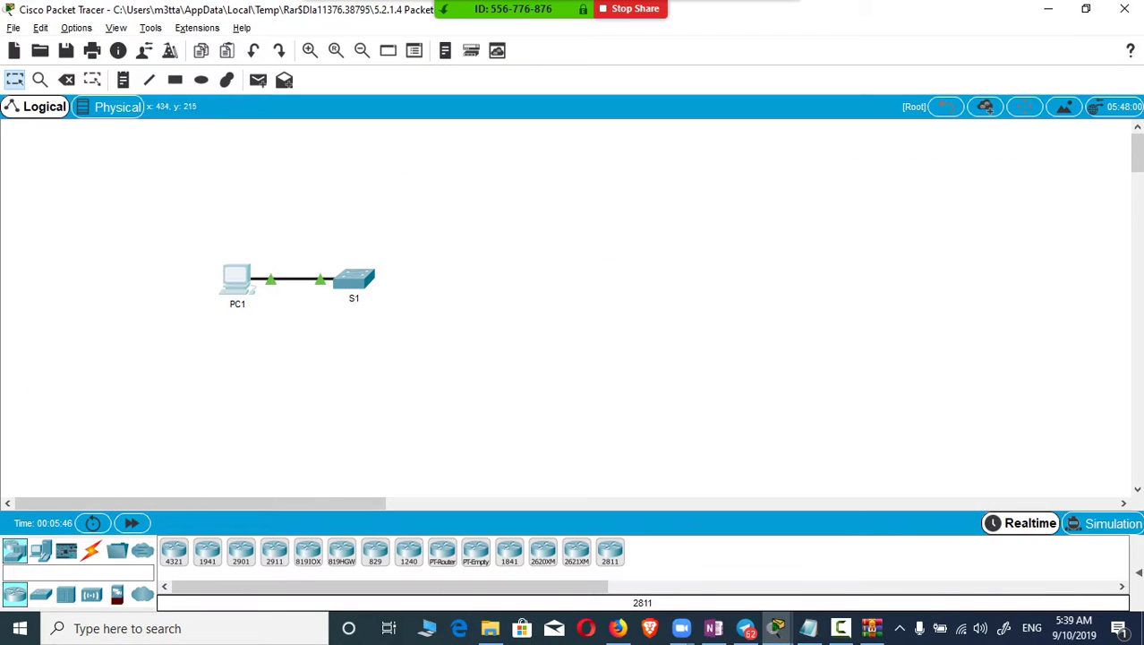
{"action": "left_click", "coordinate": [237, 279]}
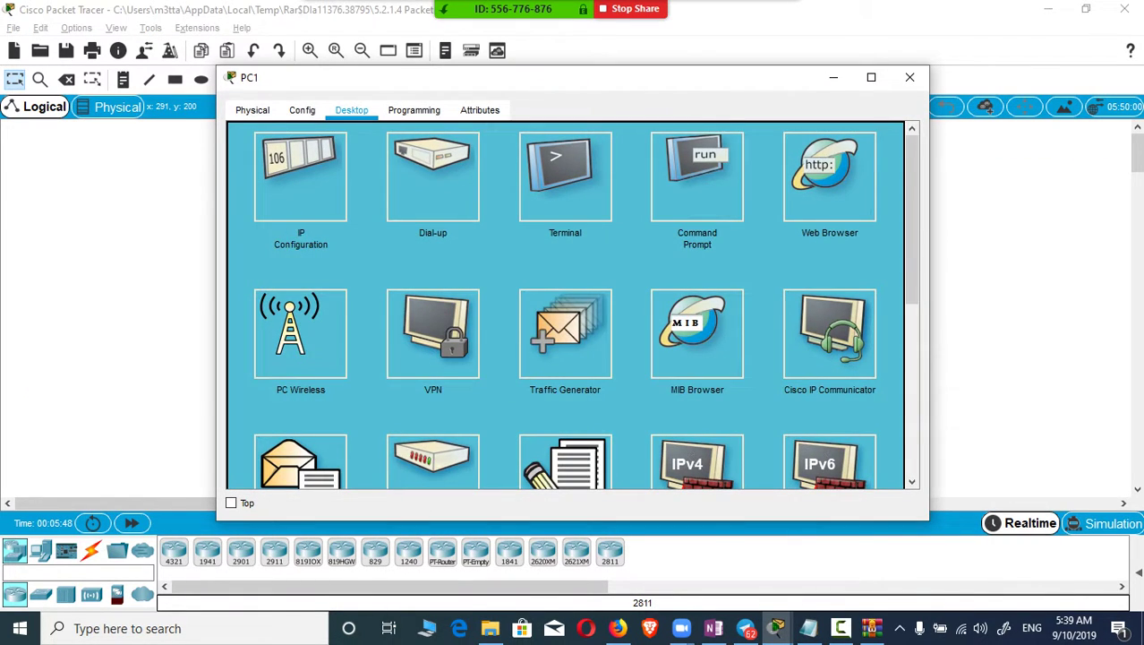
{"action": "left_click", "coordinate": [697, 177]}
{"action": "left_click", "coordinate": [870, 77]}
Step: Return to privileged EXEC on S1 and exit the Telnet session from PC1
{"action": "type", "text": "e)#e"}
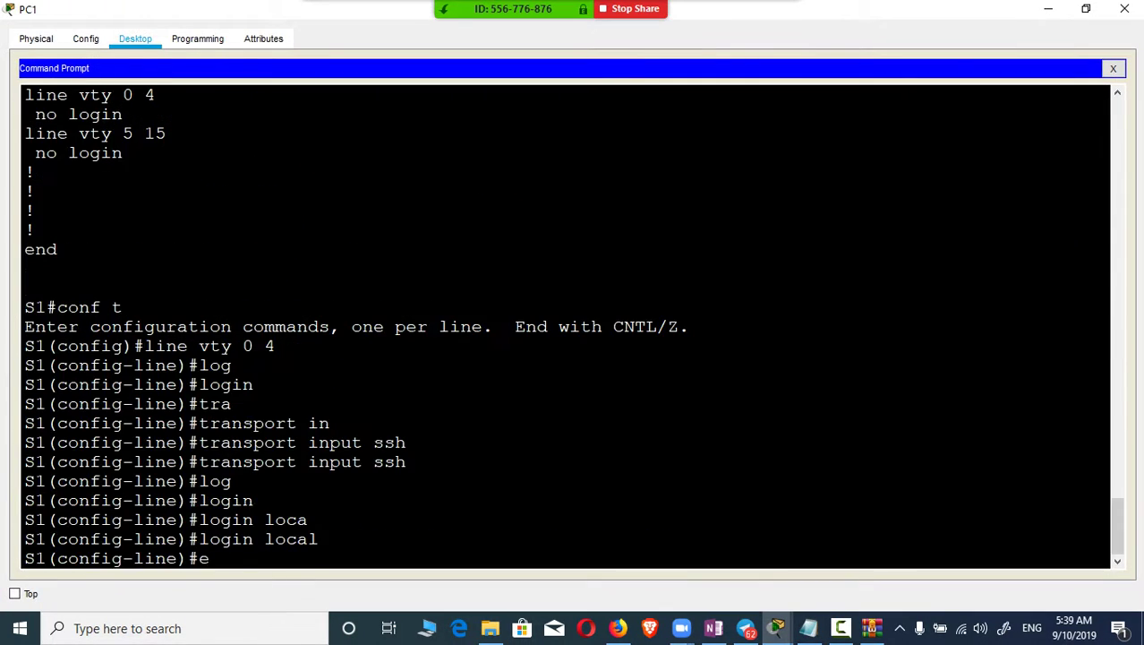
{"action": "key", "text": "BackSpace"}
{"action": "key", "text": "ctrl+z"}
{"action": "type", "text": "exit"}
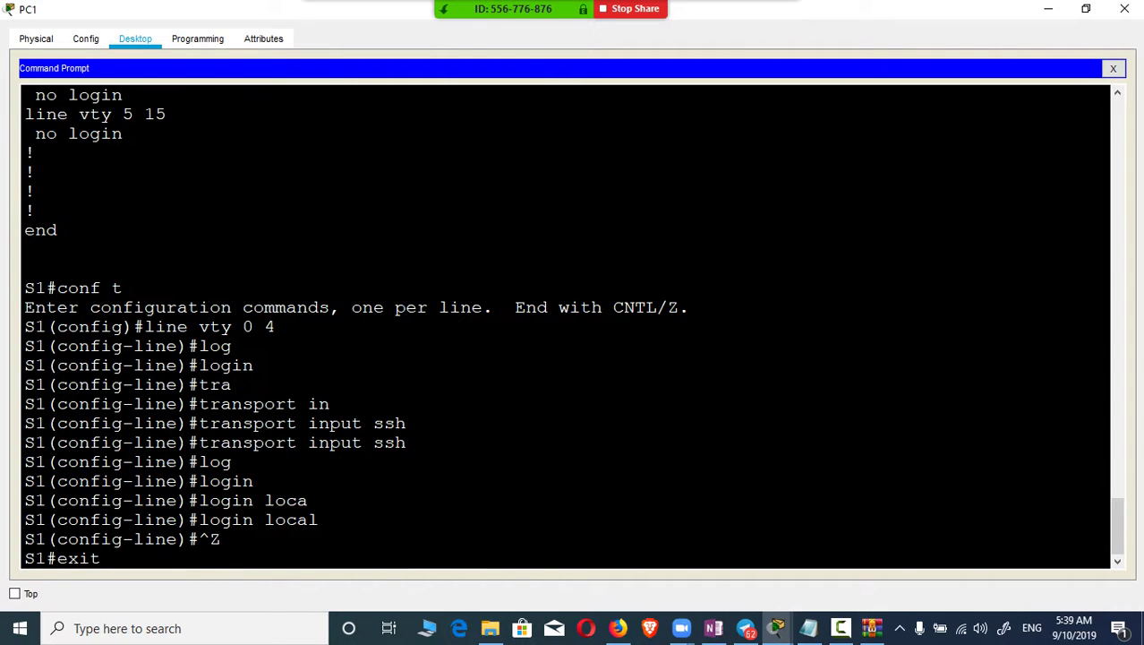
{"action": "key", "text": "Return"}
Step: Try 'ssh -l admininstrator 10.10.10.2'; three passwords are rejected, then retype the ssh command
{"action": "type", "text": "s"}
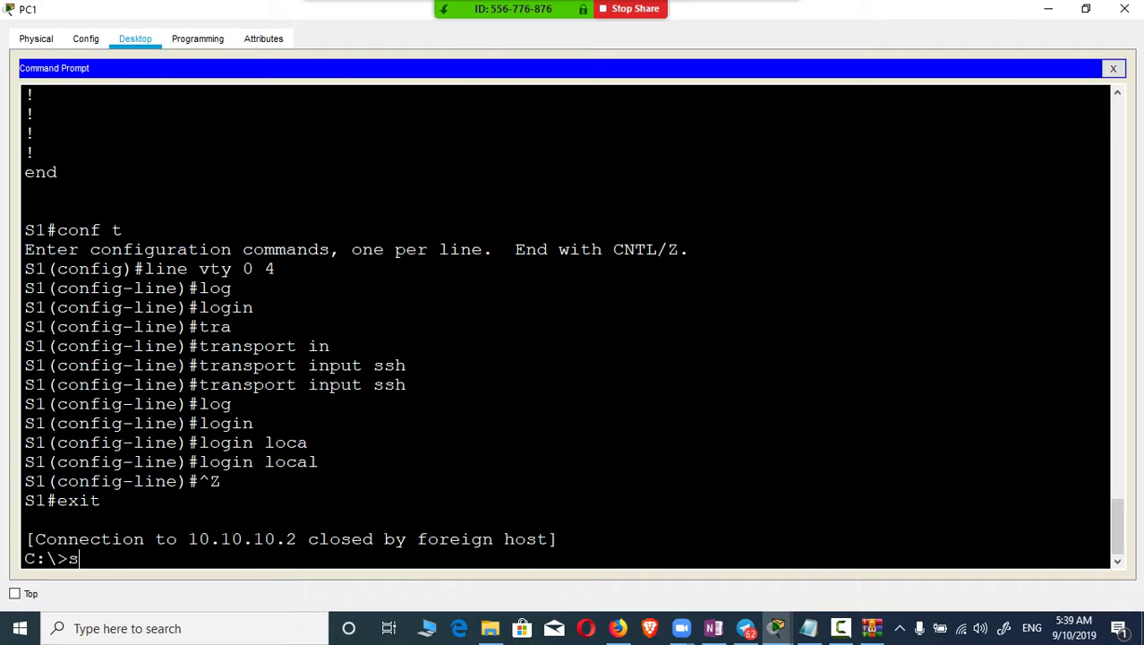
{"action": "type", "text": "sh -l admininstrator"}
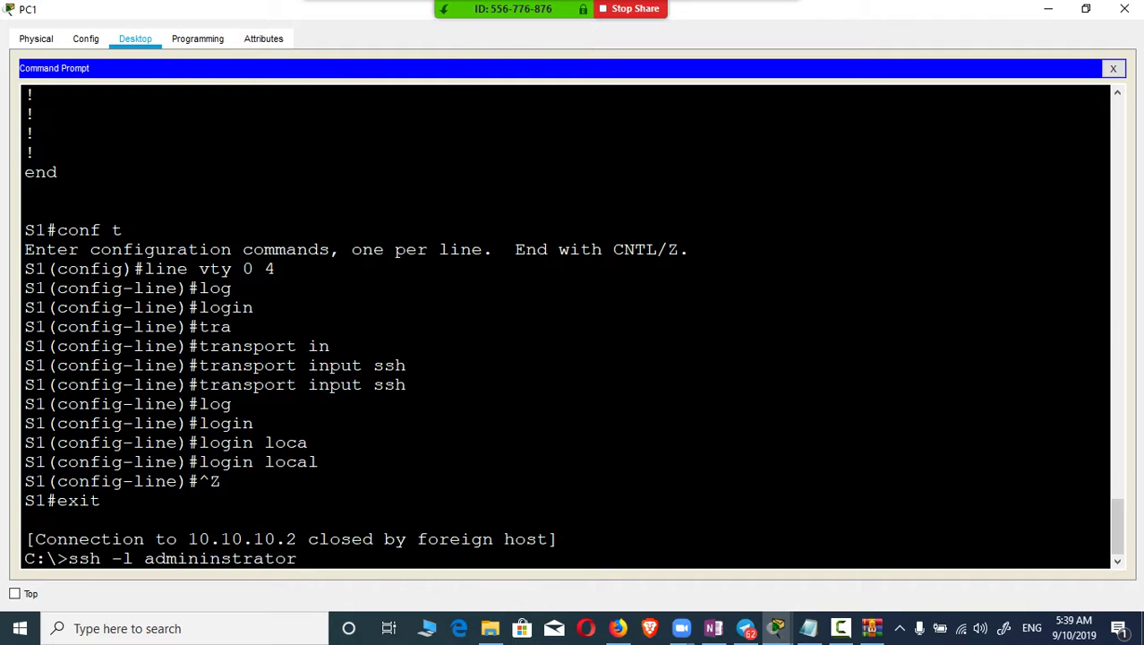
{"action": "type", "text": " 10.10.10.2"}
{"action": "key", "text": "Return"}
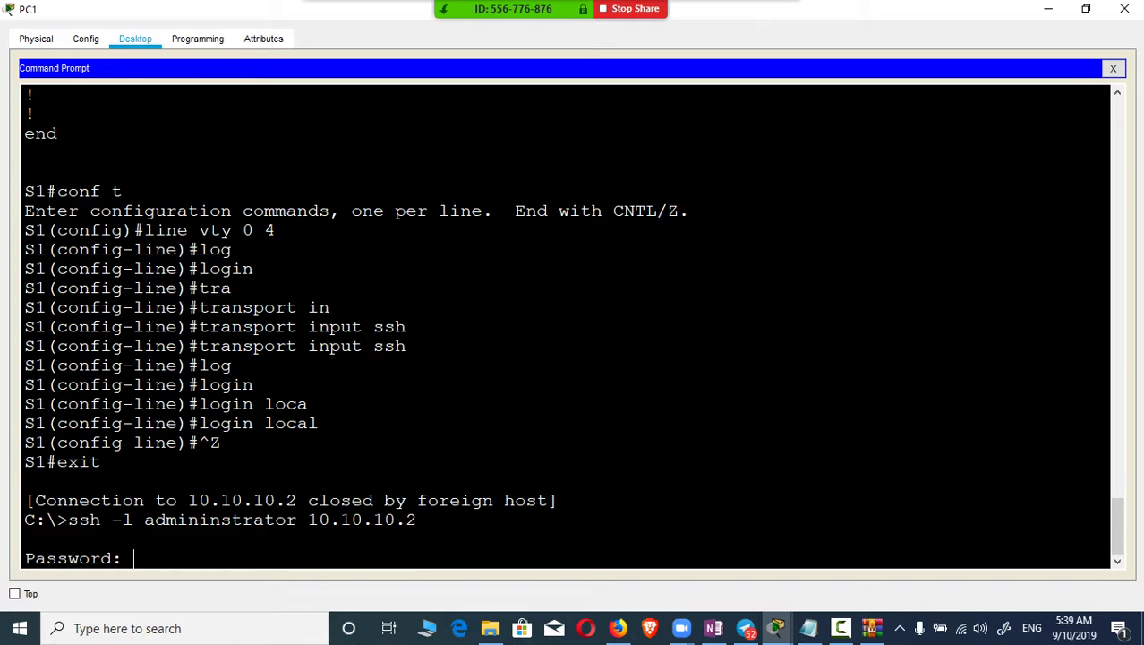
{"action": "key", "text": "Return"}
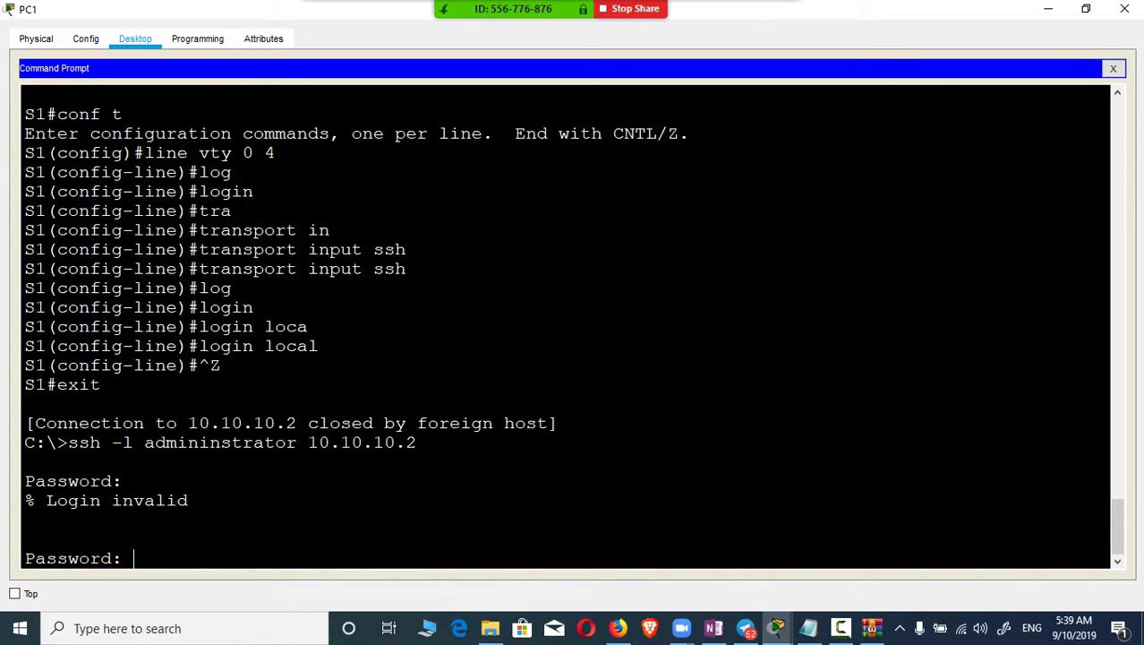
{"action": "key", "text": "Return"}
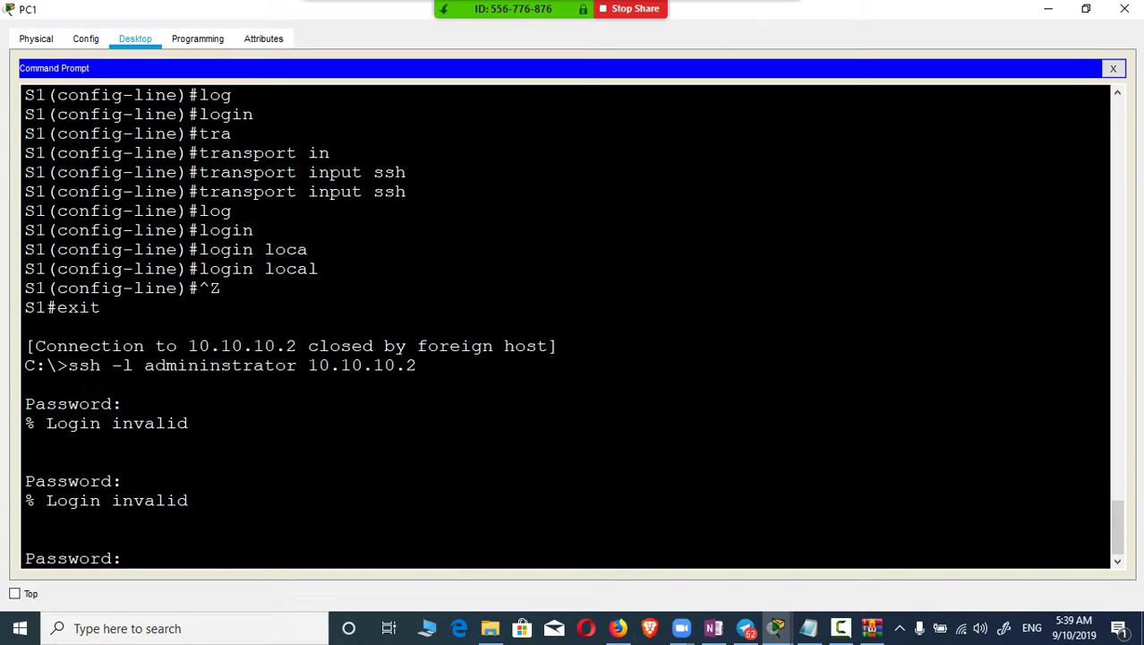
{"action": "key", "text": "Return"}
{"action": "type", "text": "en"}
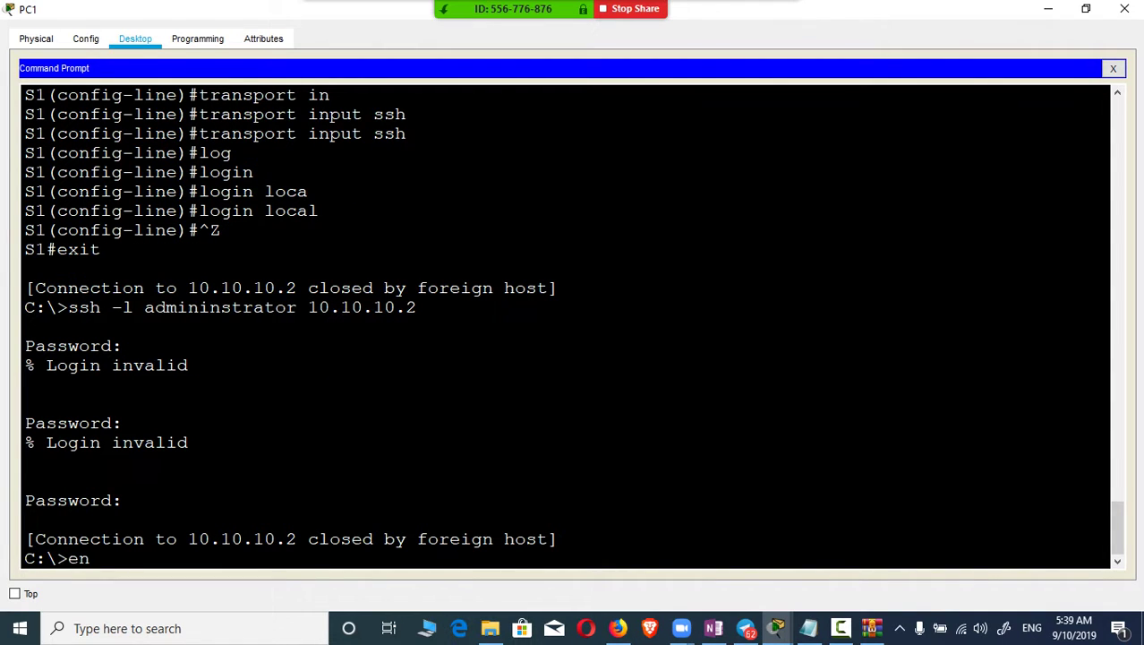
{"action": "key", "text": "Return"}
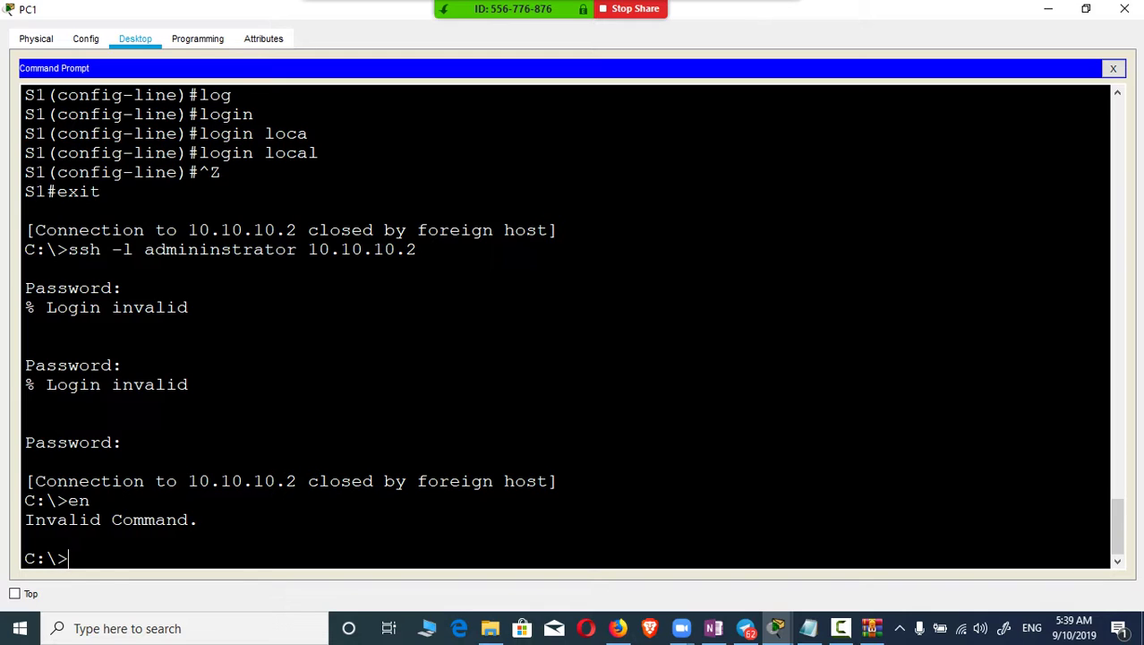
{"action": "type", "text": "ssh -l admininstra"}
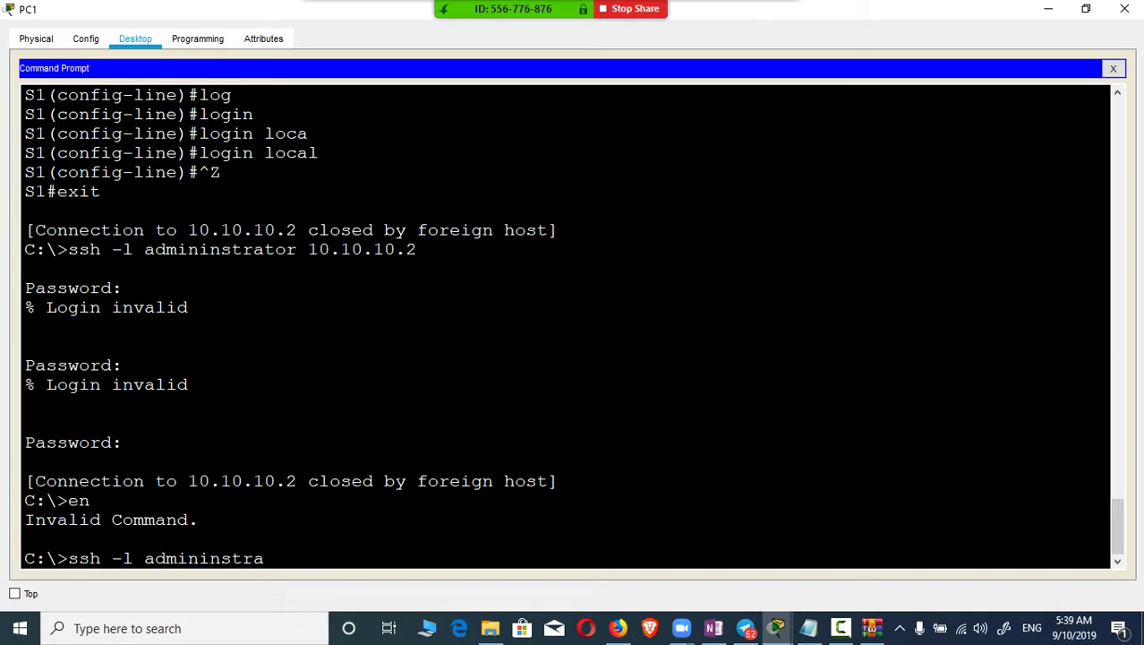
{"action": "type", "text": "tor 10.10.10.2"}
Step: Rerun the SSH login to 10.10.10.2, check the earlier running-config output, and submit the password
{"action": "key", "text": "Return"}
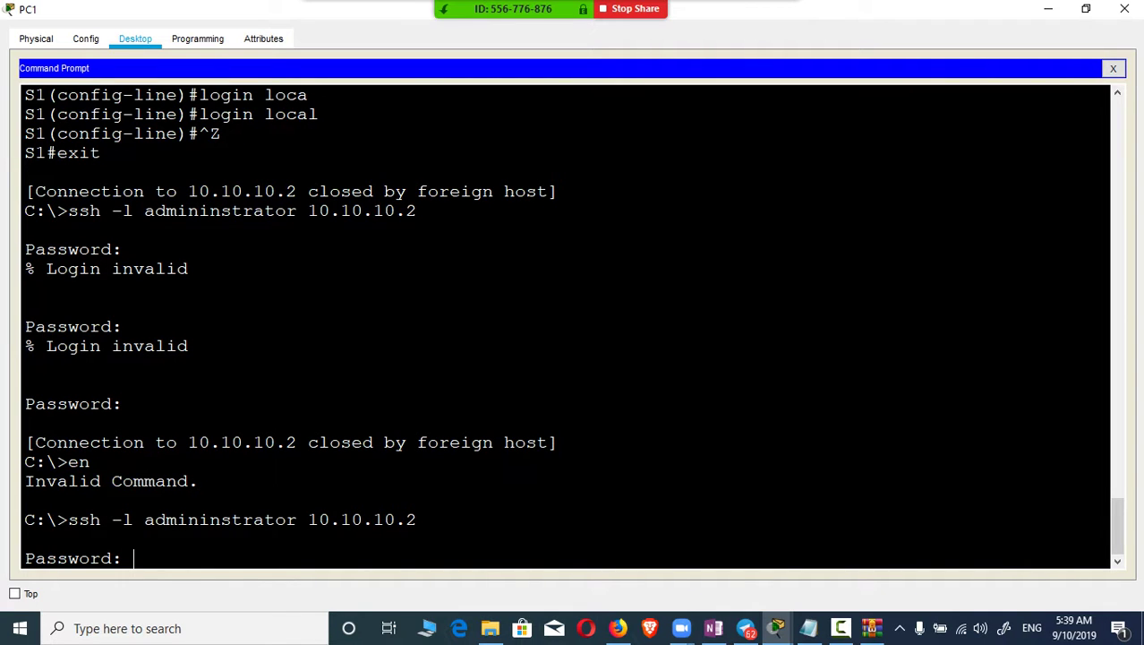
{"action": "scroll", "coordinate": [564, 327], "scroll_direction": "up", "scroll_amount": 5}
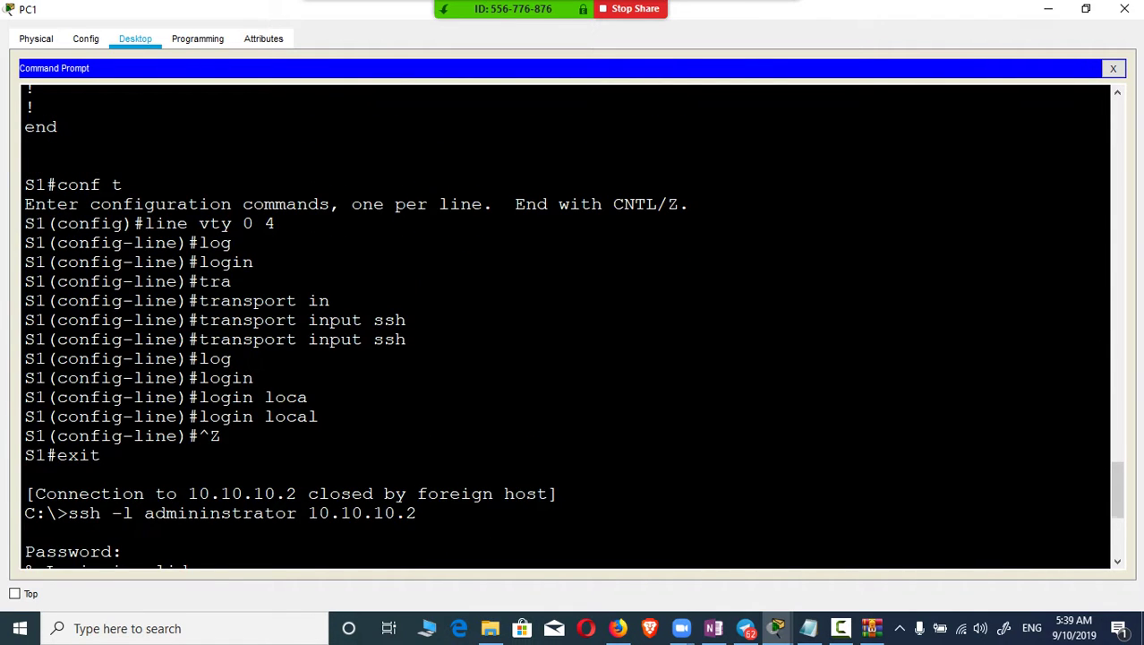
{"action": "scroll", "coordinate": [564, 327], "scroll_direction": "up", "scroll_amount": 20}
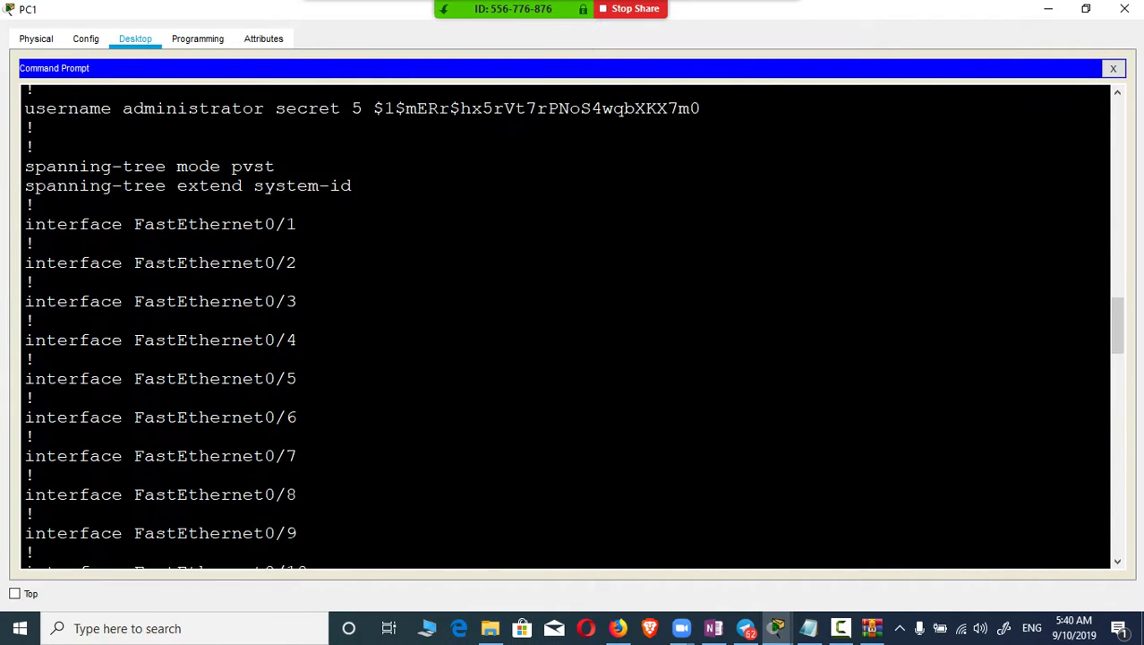
{"action": "scroll", "coordinate": [564, 327], "scroll_direction": "up", "scroll_amount": 20}
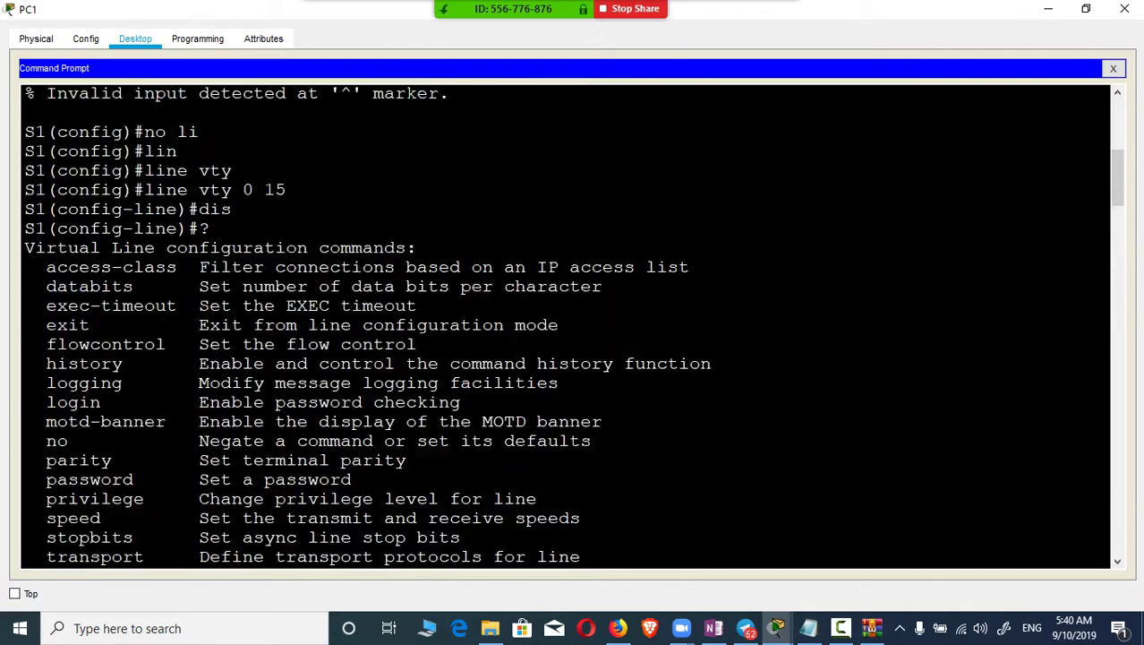
{"action": "scroll", "coordinate": [564, 327], "scroll_direction": "up", "scroll_amount": 8}
{"action": "scroll", "coordinate": [564, 326], "scroll_direction": "down", "scroll_amount": 6}
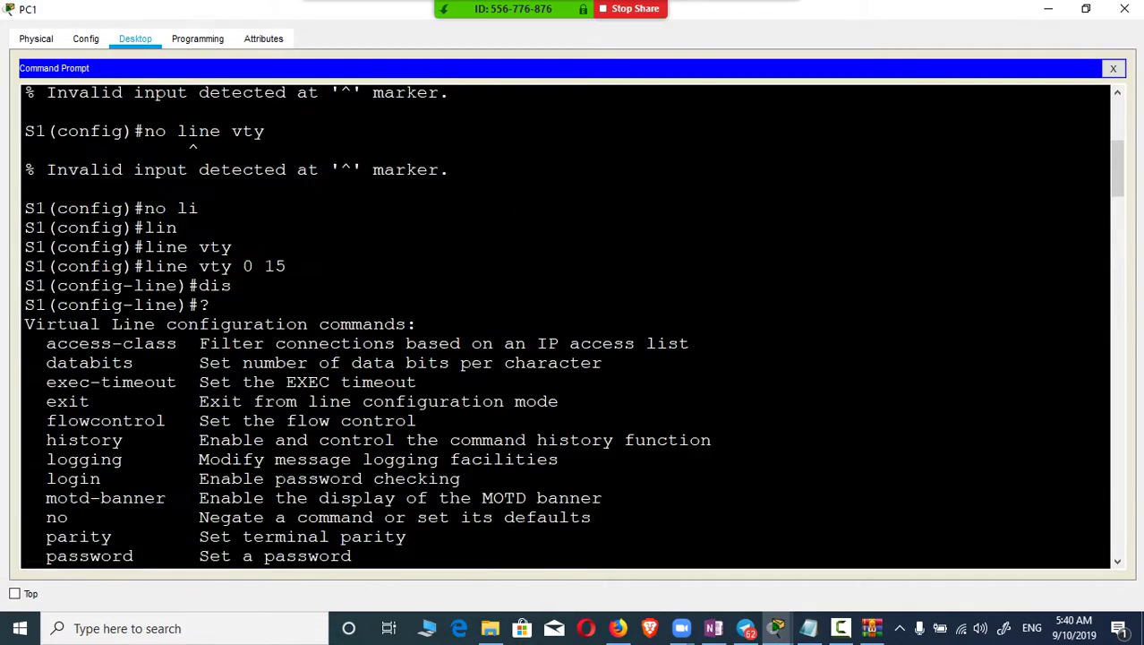
{"action": "scroll", "coordinate": [564, 327], "scroll_direction": "down", "scroll_amount": 15}
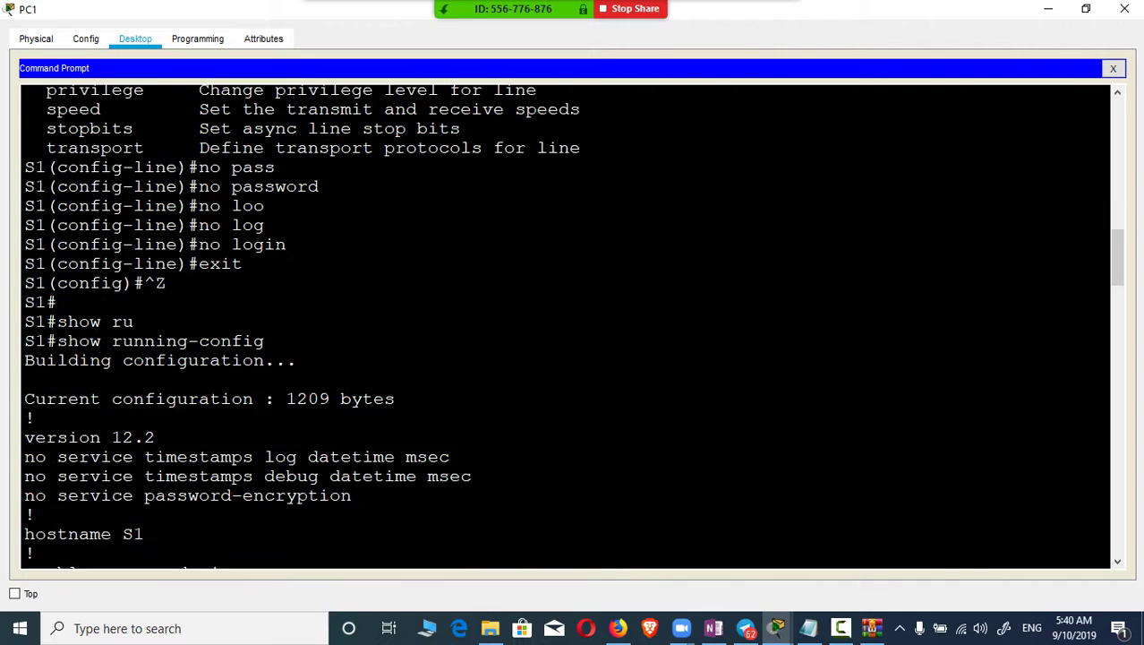
{"action": "scroll", "coordinate": [564, 327], "scroll_direction": "down", "scroll_amount": 15}
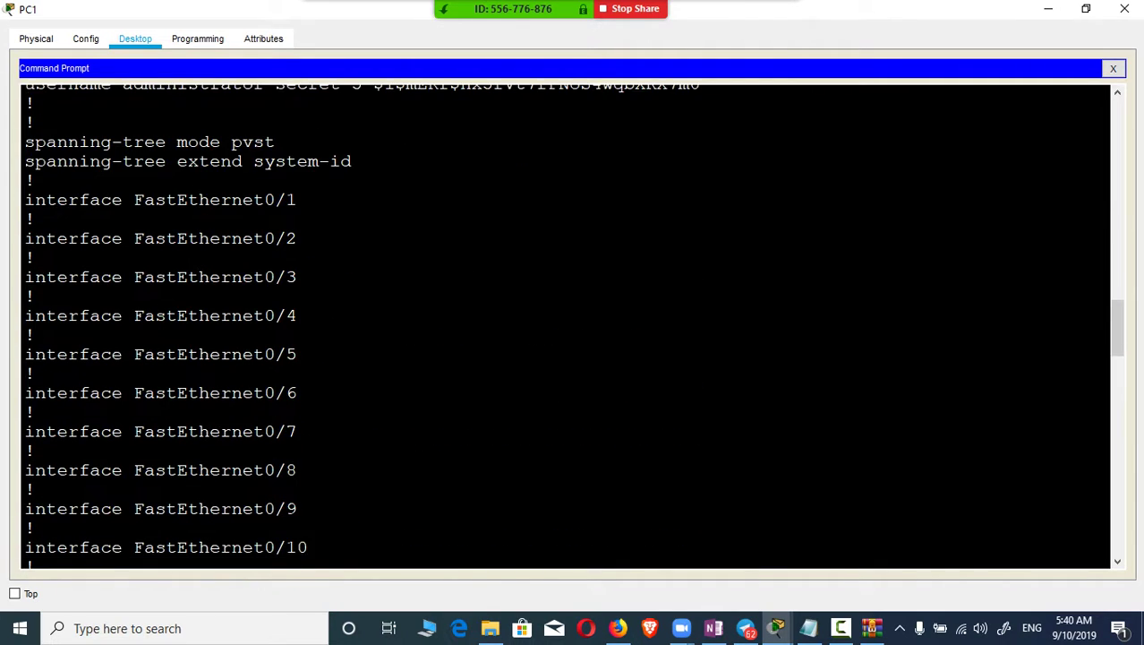
{"action": "scroll", "coordinate": [564, 327], "scroll_direction": "down", "scroll_amount": 3}
{"action": "scroll", "coordinate": [564, 327], "scroll_direction": "up", "scroll_amount": 11}
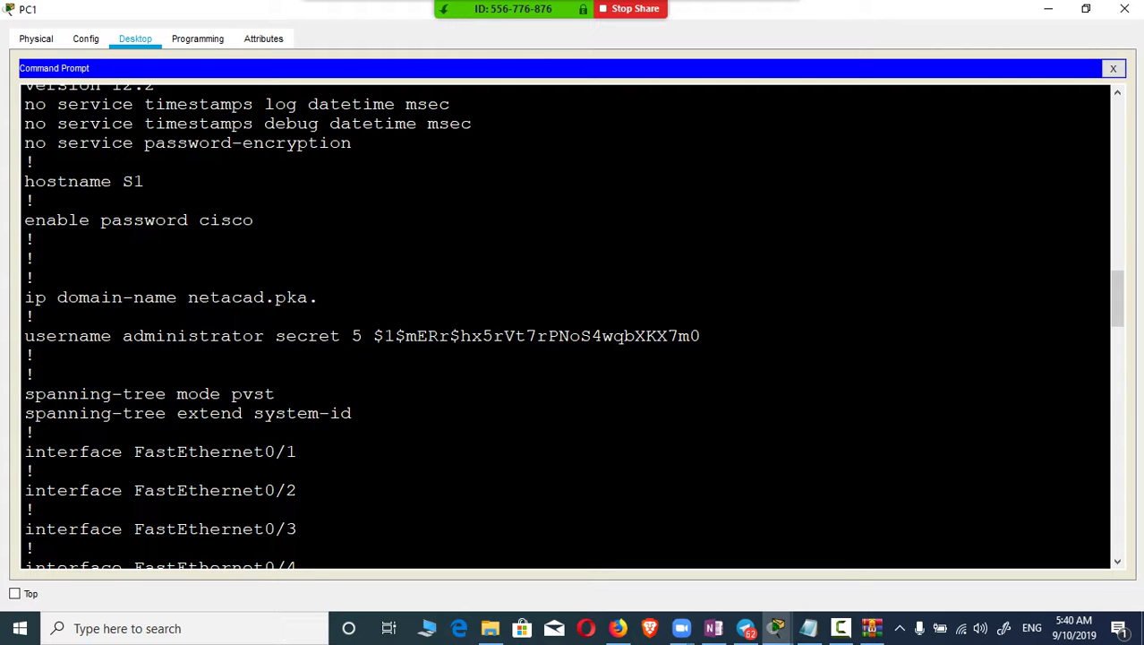
{"action": "scroll", "coordinate": [564, 327], "scroll_direction": "down", "scroll_amount": 20}
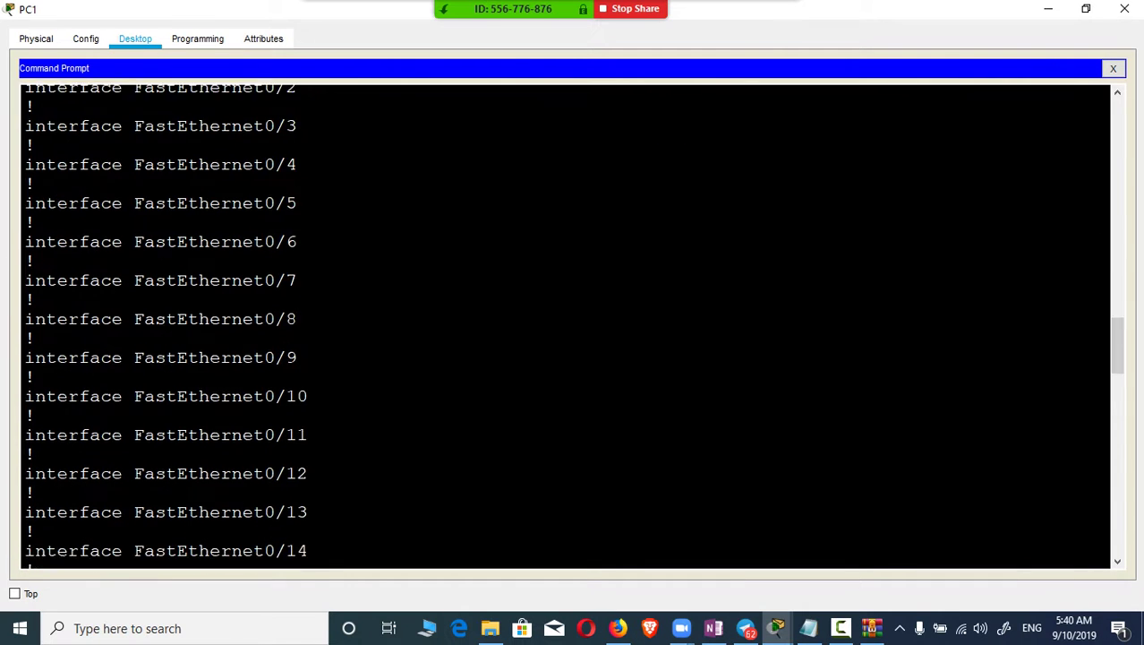
{"action": "scroll", "coordinate": [564, 326], "scroll_direction": "down", "scroll_amount": 7}
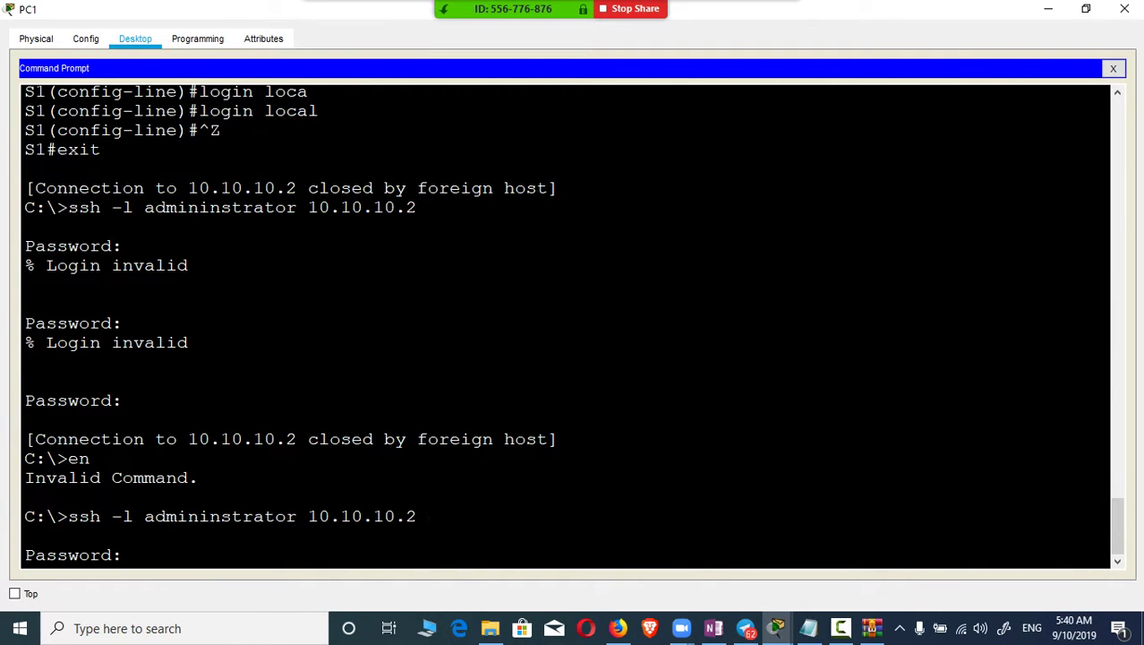
{"action": "key", "text": "Return"}
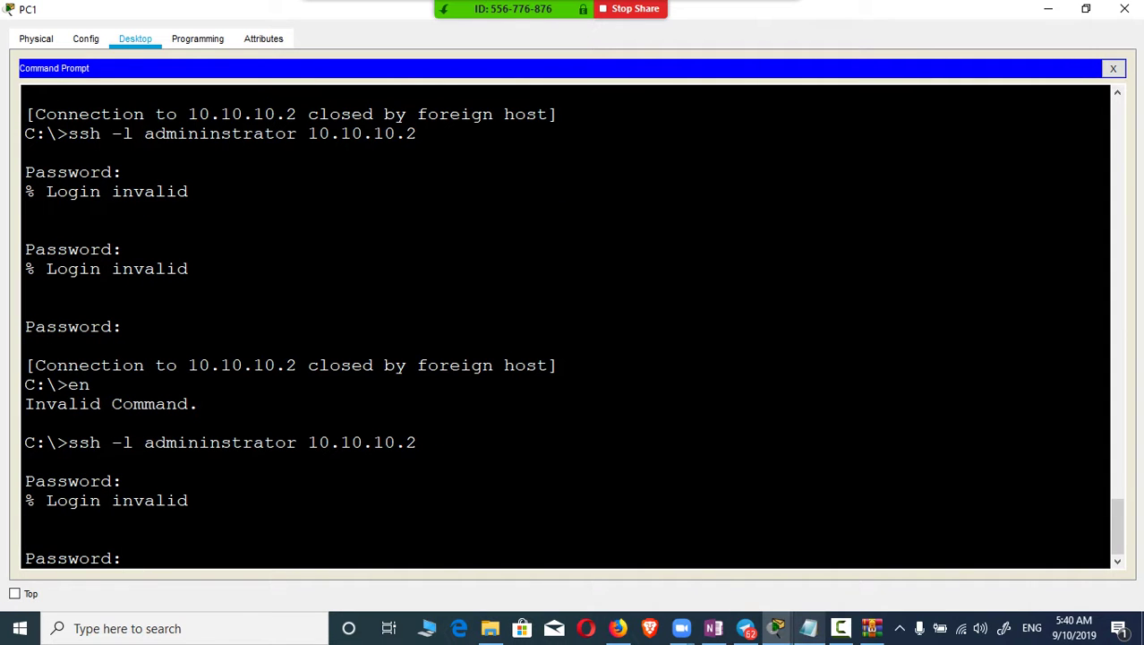
Step: Check the 60/100 Activity Results, inspect the IP Domain Name item, then minimise Packet Tracer
{"action": "mouse_move", "coordinate": [777, 628]}
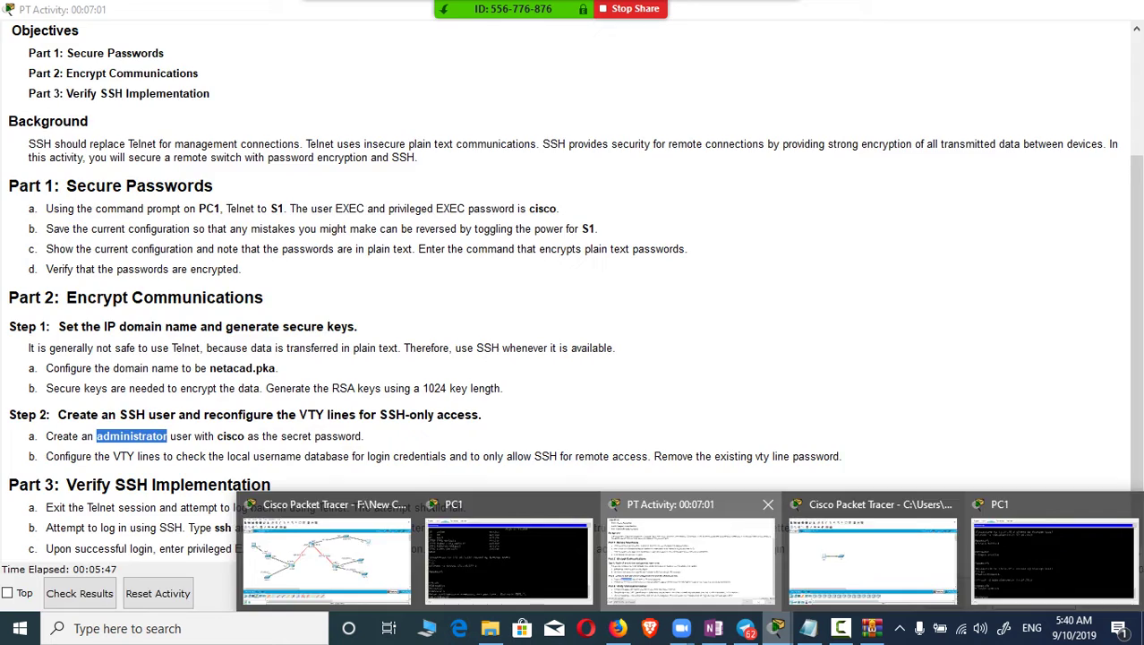
{"action": "left_click", "coordinate": [690, 555]}
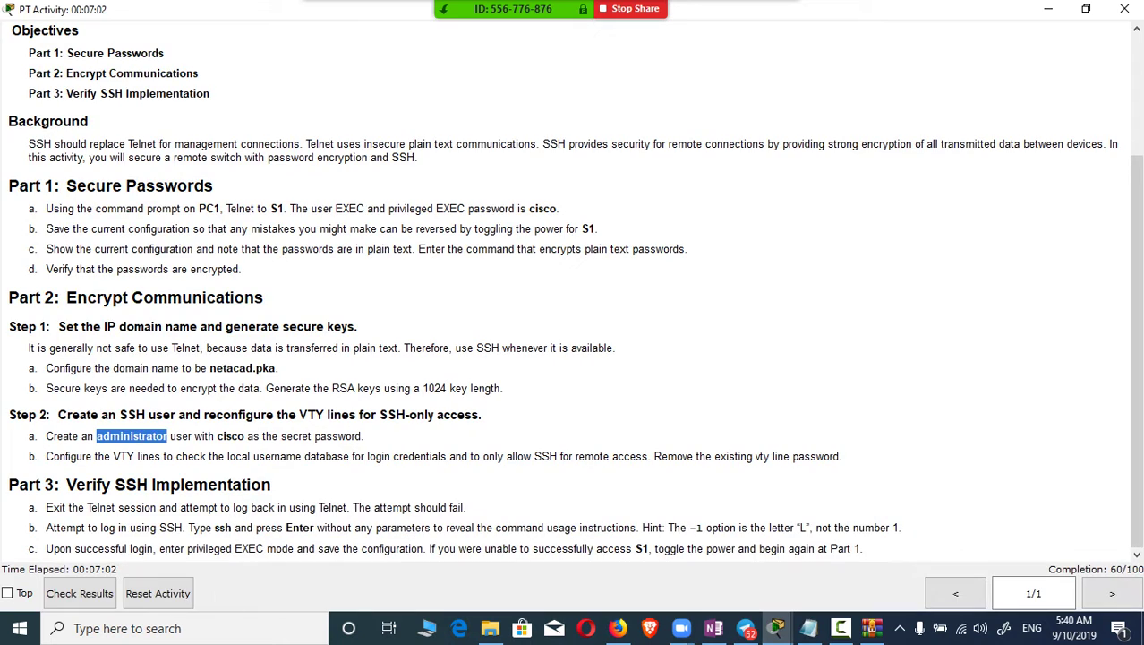
{"action": "key", "text": "alt+Tab"}
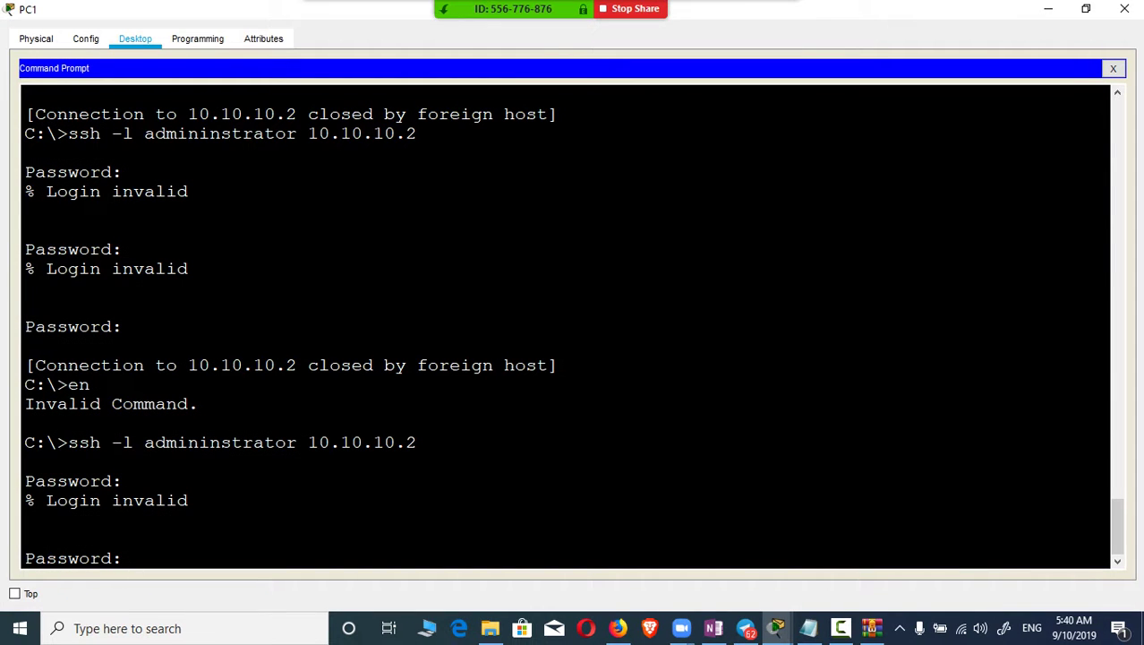
{"action": "key", "text": "alt+Tab"}
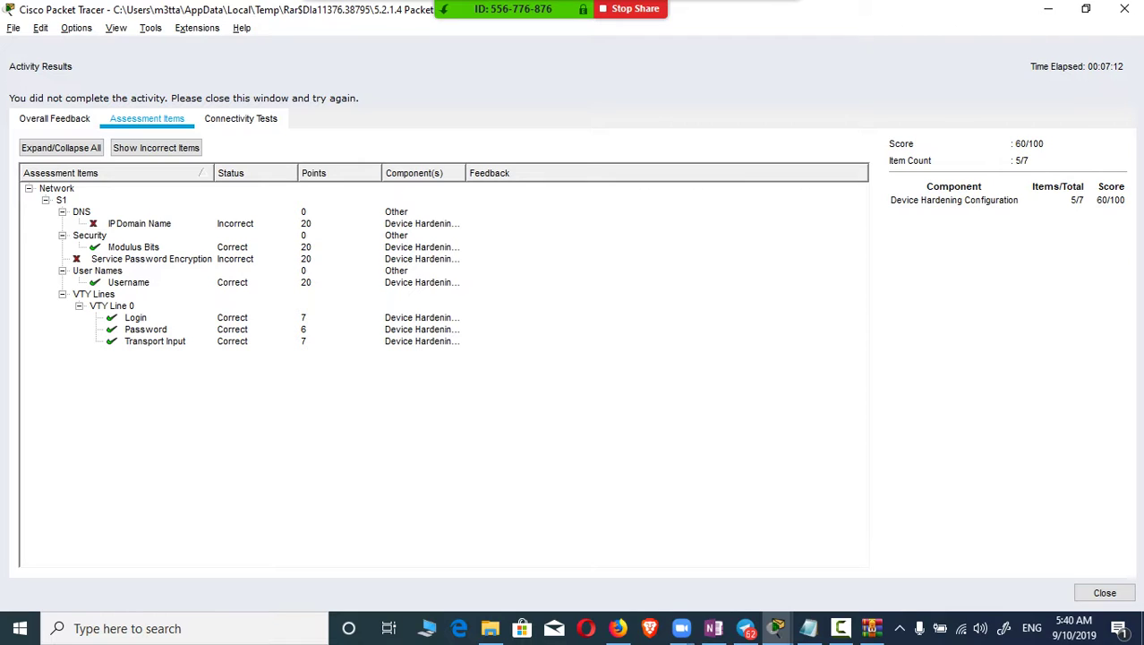
{"action": "left_click", "coordinate": [139, 223]}
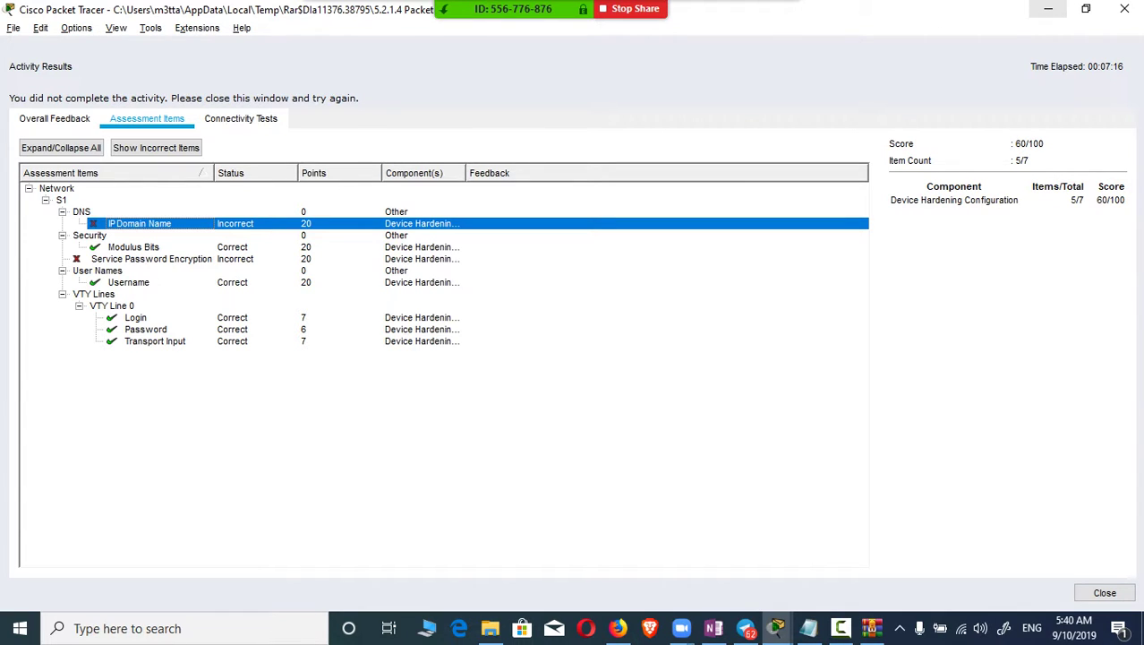
{"action": "left_click", "coordinate": [1048, 9]}
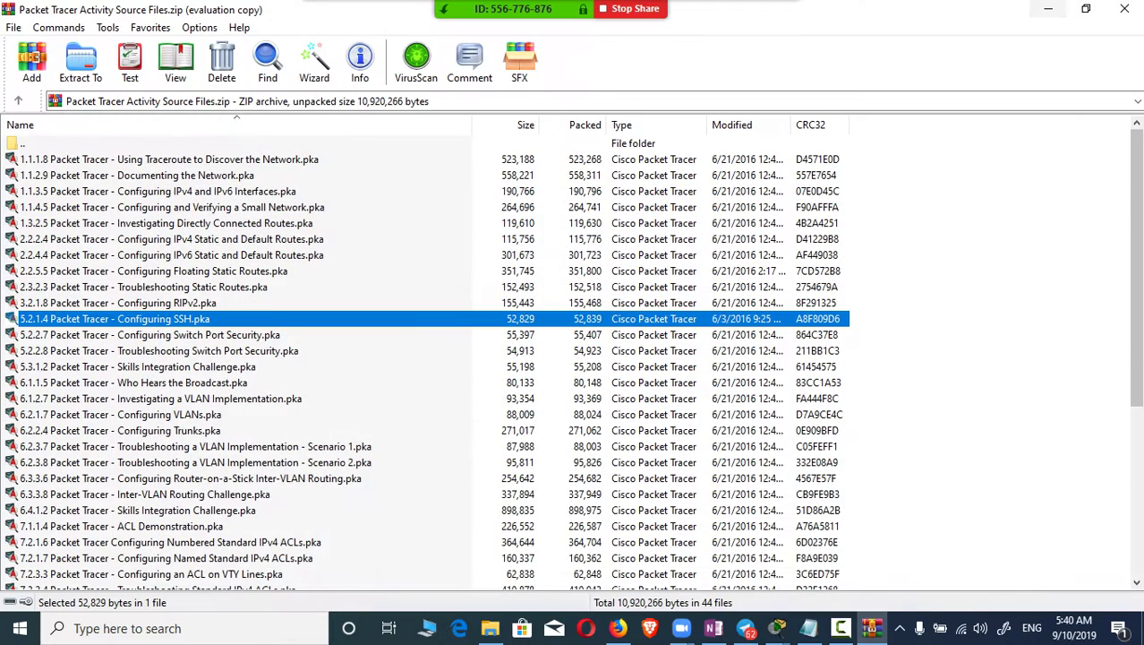
Step: Minimise the WinRAR archive and bring the PC1 command prompt back up
{"action": "left_click", "coordinate": [1048, 9]}
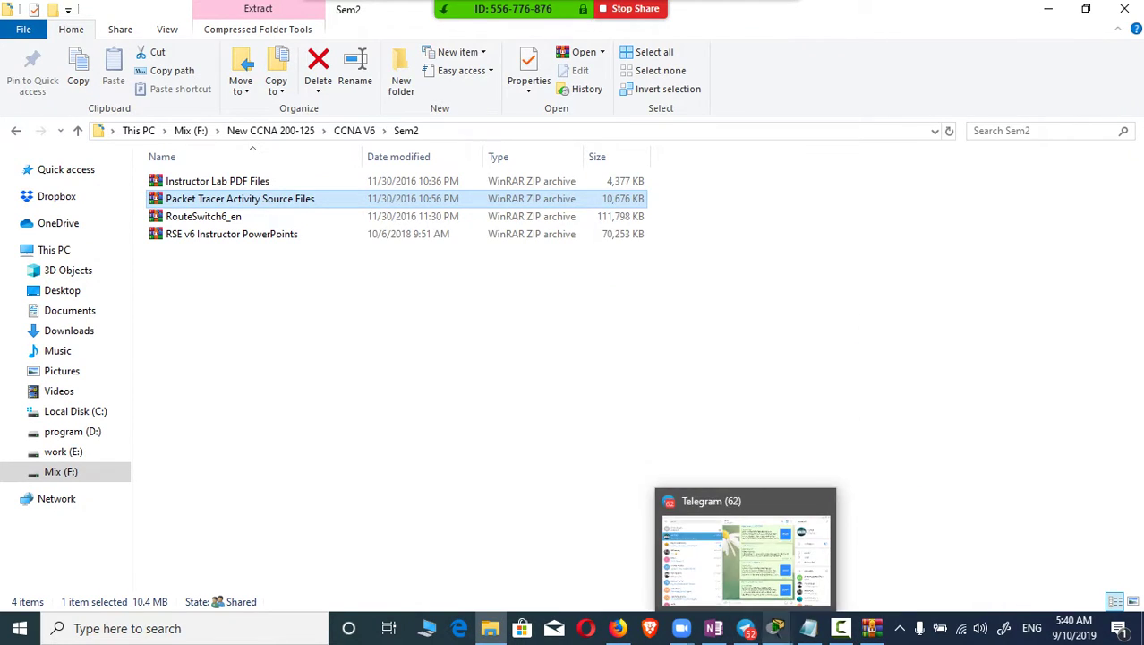
{"action": "left_click", "coordinate": [777, 627]}
{"action": "left_click", "coordinate": [685, 555]}
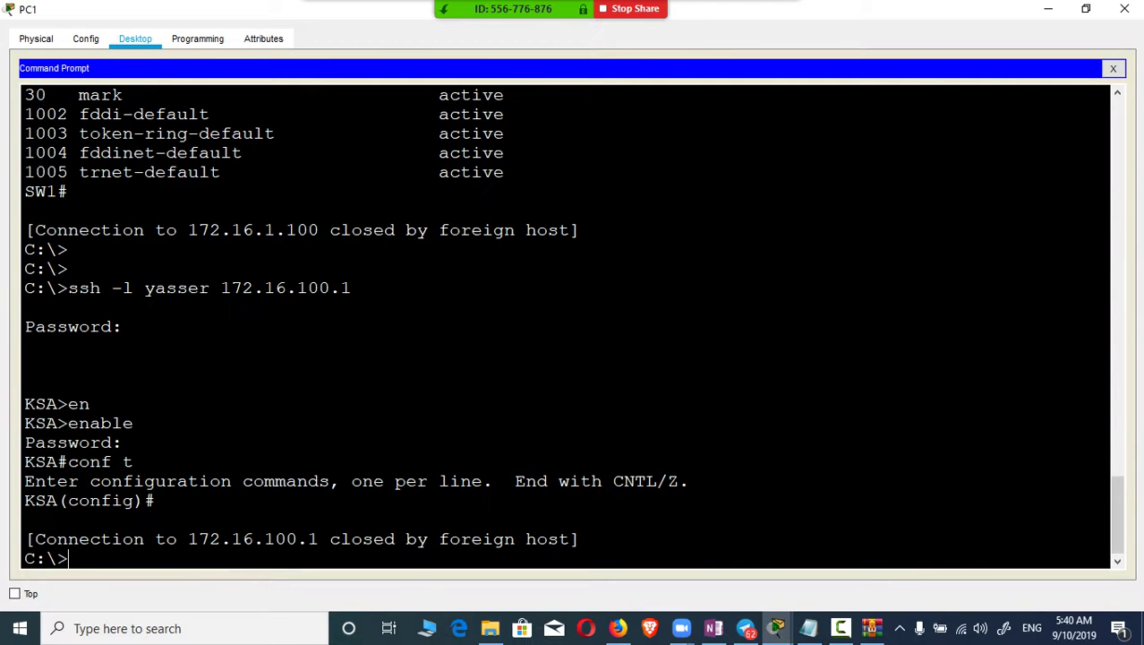
Step: At PC1, run en, then type an ssh login as administrator to 10.10.10.2
{"action": "type", "text": "en"}
{"action": "key", "text": "Return"}
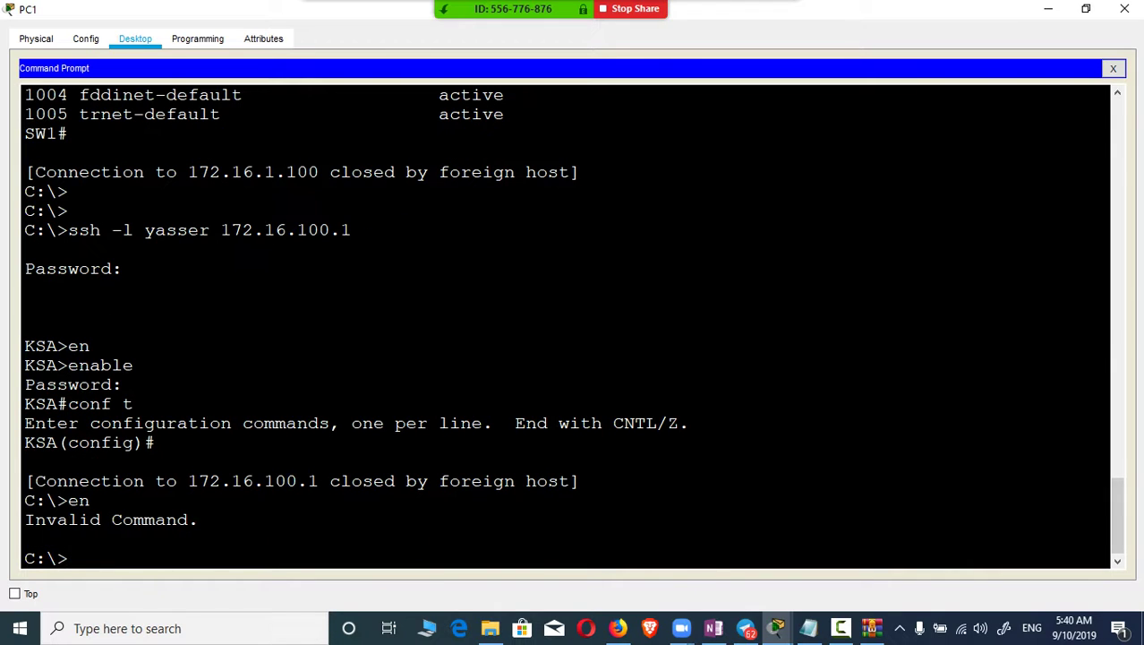
{"action": "type", "text": "ssh -l adminisn"}
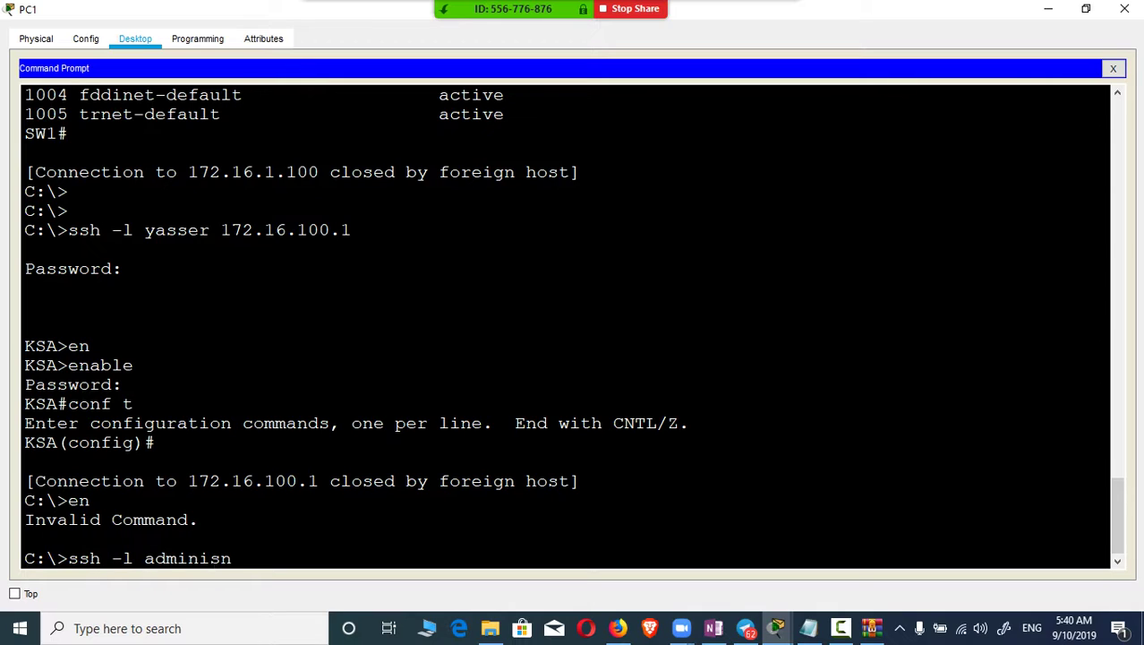
{"action": "key", "text": "BackSpace"}
{"action": "key", "text": "BackSpace"}
{"action": "type", "text": "start"}
{"action": "type", "text": "or "}
{"action": "type", "text": "pass"}
{"action": "key", "text": "BackSpace"}
{"action": "key", "text": "BackSpace"}
{"action": "key", "text": "BackSpace"}
{"action": "key", "text": "BackSpace"}
{"action": "type", "text": "10.10.10.2"}
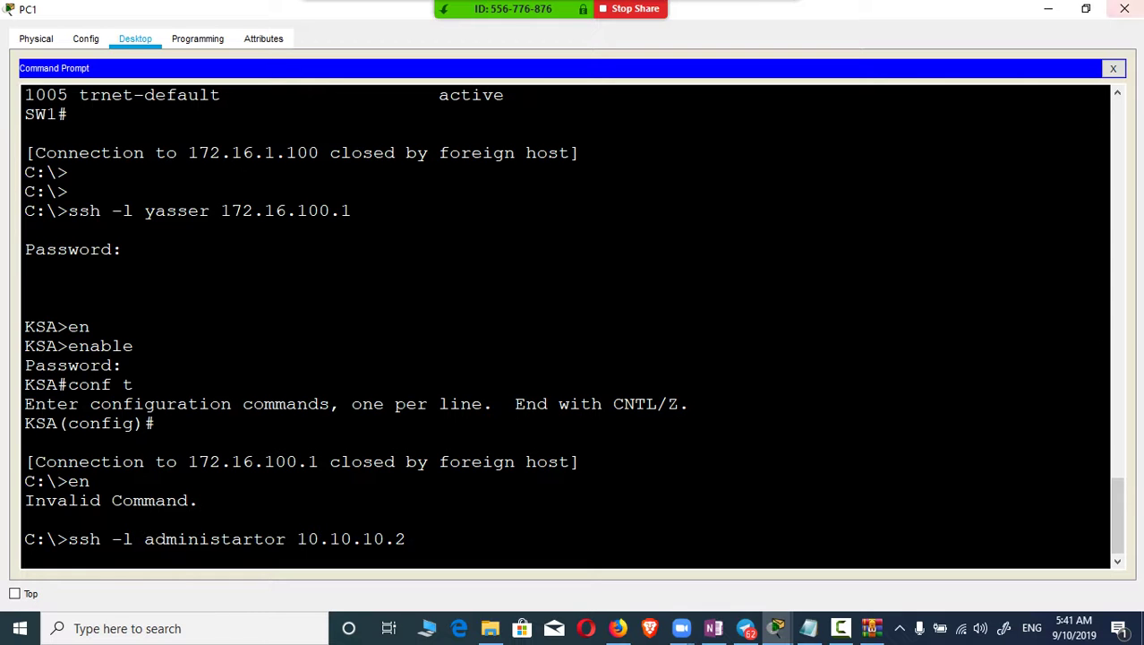
Step: Put File Explorer away and return to the SSH activity's PC1 command prompt
{"action": "key", "text": "alt+Tab"}
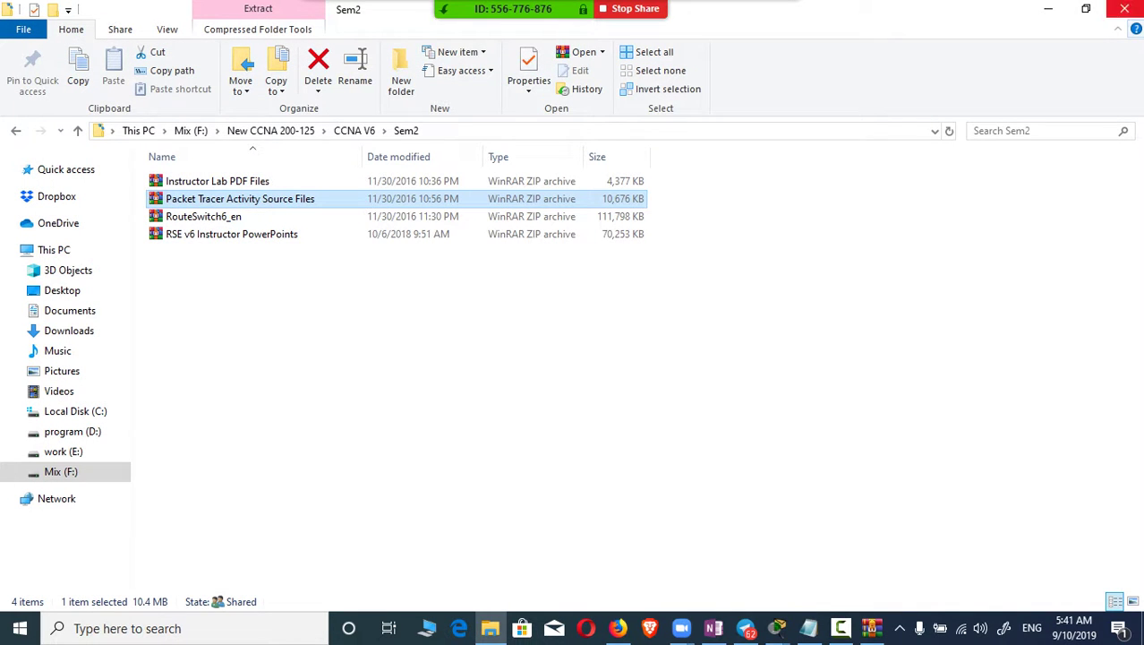
{"action": "key", "text": "super+d"}
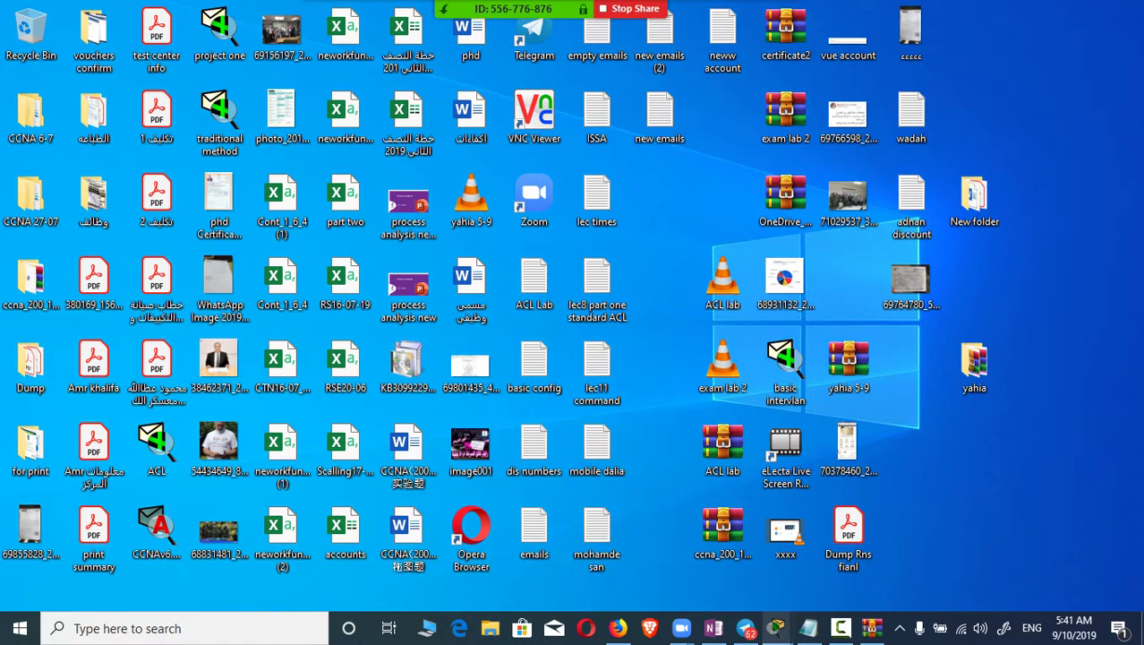
{"action": "mouse_move", "coordinate": [777, 627]}
{"action": "left_click", "coordinate": [958, 559]}
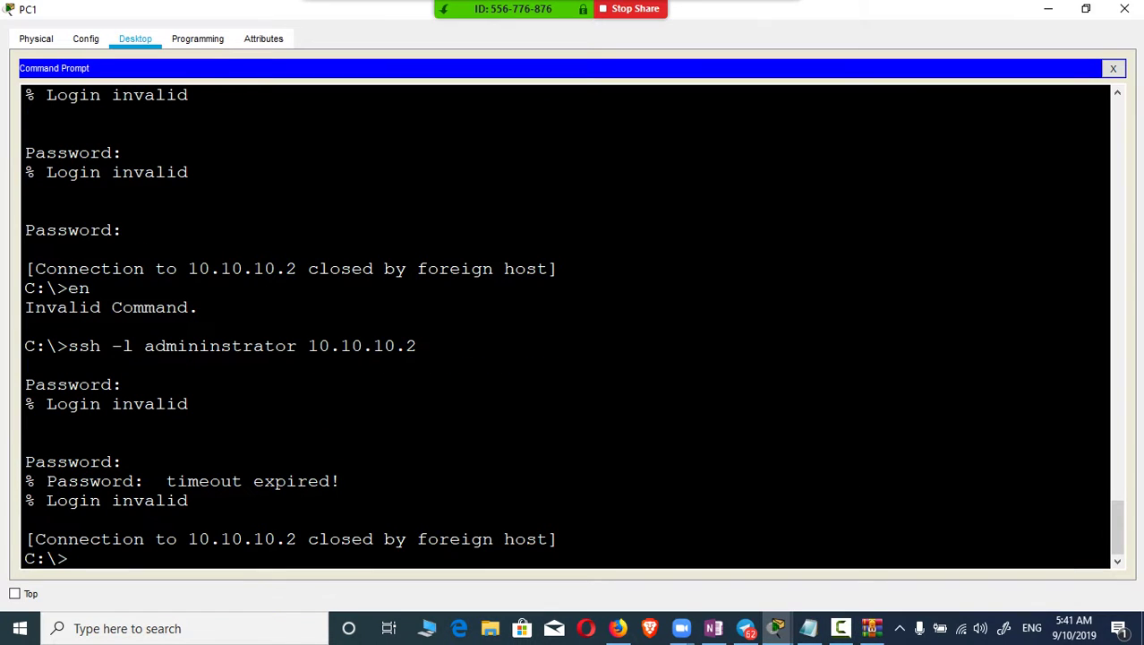
Step: Run 'ssh -l administrator 10.10.10.2' on PC1 to reach S1's password prompt
{"action": "type", "text": "ssh -l 10.10.10.2"}
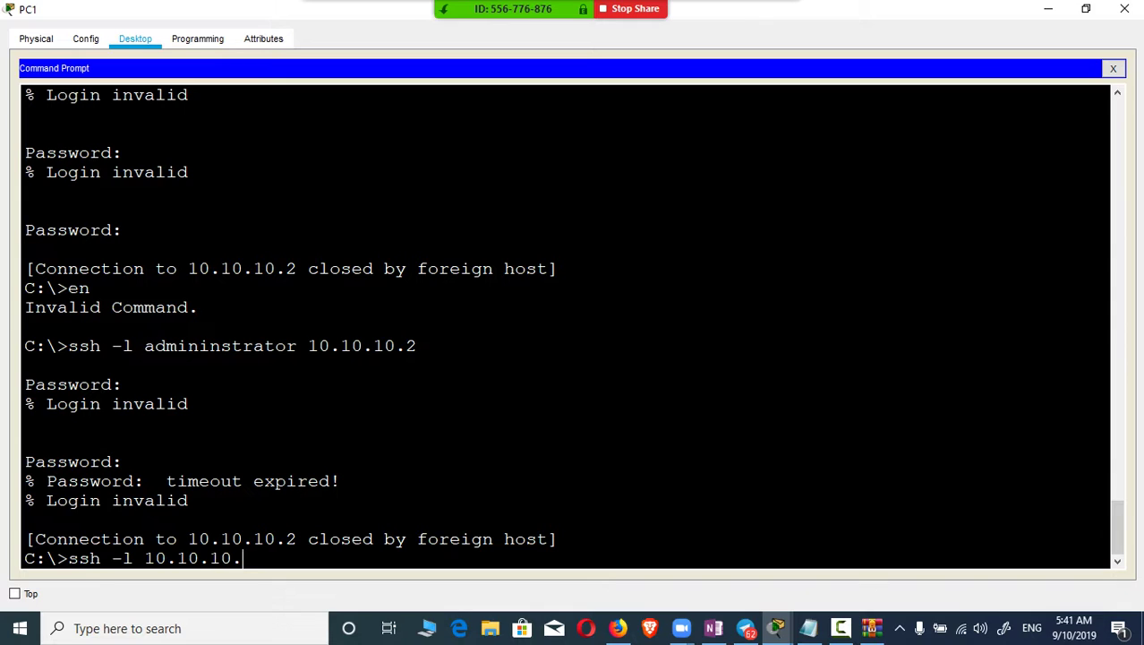
{"action": "key", "text": "BackSpace"}
{"action": "key", "text": "BackSpace"}
{"action": "key", "text": "BackSpace"}
{"action": "key", "text": "BackSpace"}
{"action": "key", "text": "BackSpace"}
{"action": "key", "text": "BackSpace"}
{"action": "key", "text": "BackSpace"}
{"action": "key", "text": "BackSpace"}
{"action": "key", "text": "BackSpace"}
{"action": "key", "text": "BackSpace"}
{"action": "key", "text": "BackSpace"}
{"action": "type", "text": "admini"}
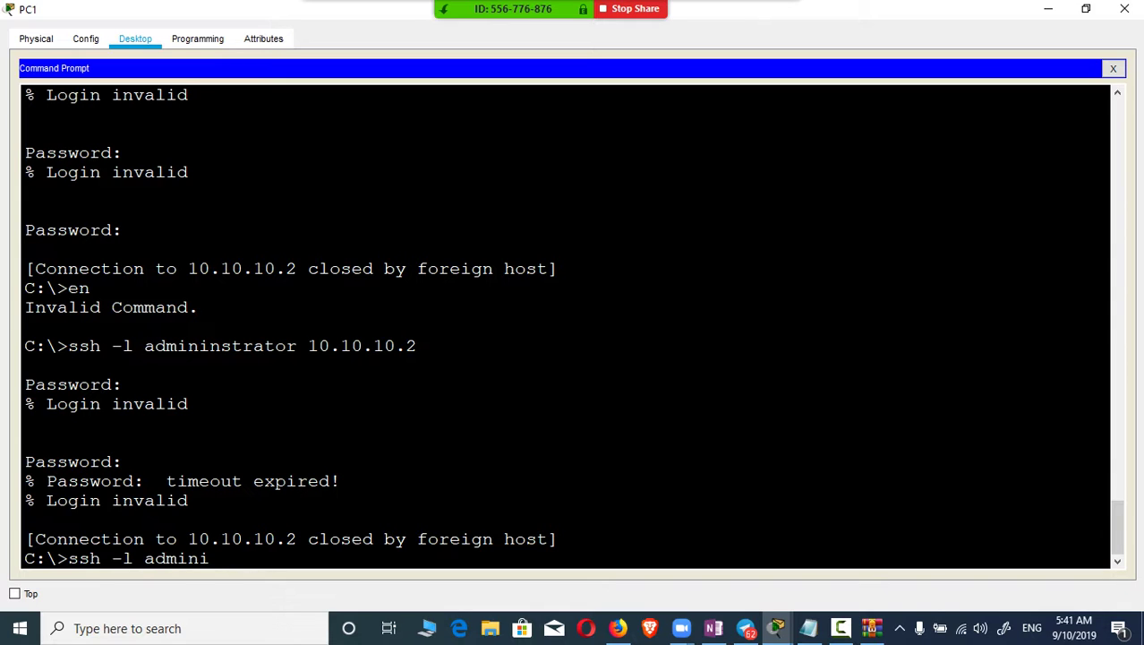
{"action": "type", "text": "strator"}
{"action": "type", "text": "10.10.2"}
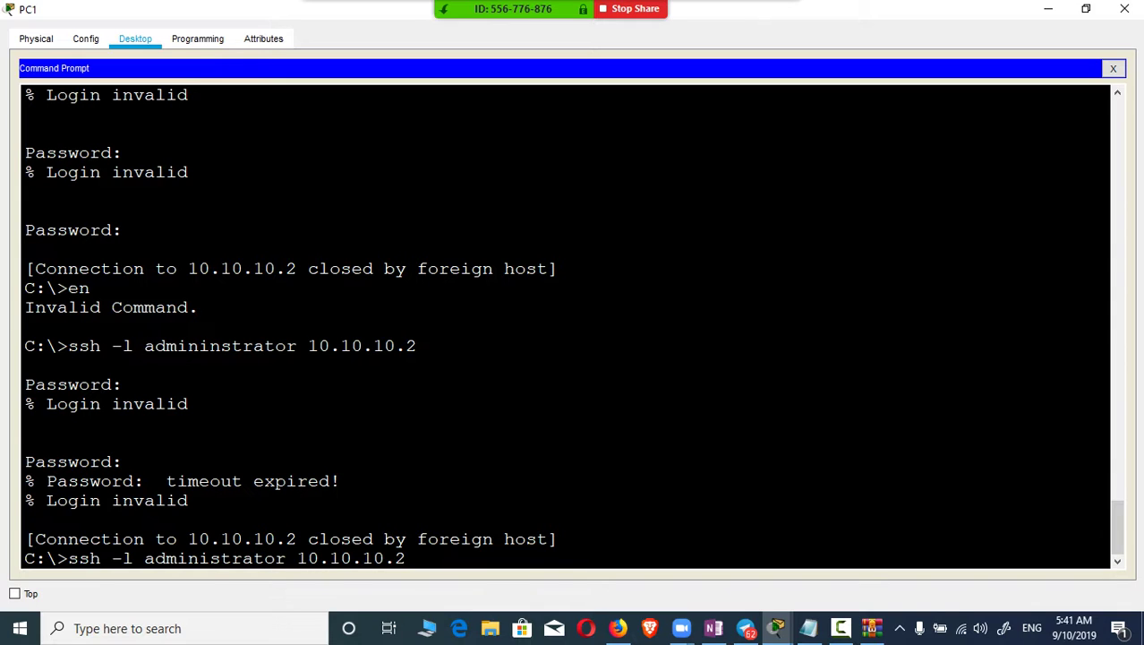
{"action": "key", "text": "Return"}
Step: Scroll back through earlier PC1 terminal output, then return to the current prompt
{"action": "scroll", "coordinate": [566, 326], "scroll_direction": "up", "scroll_amount": 3}
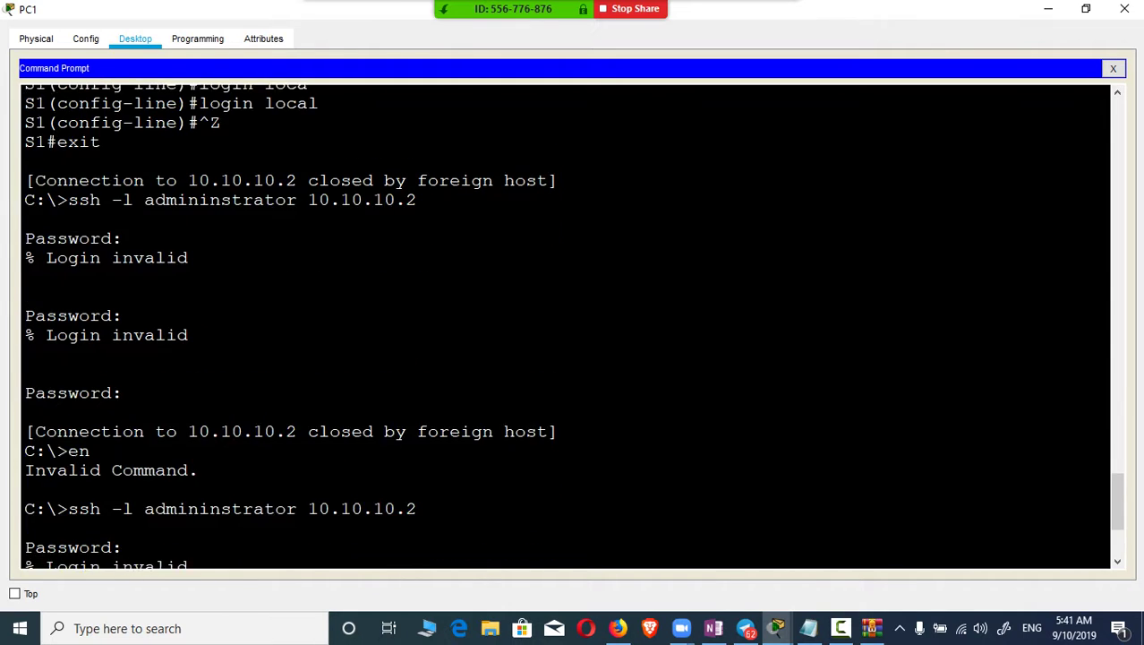
{"action": "scroll", "coordinate": [566, 326], "scroll_direction": "up", "scroll_amount": 12}
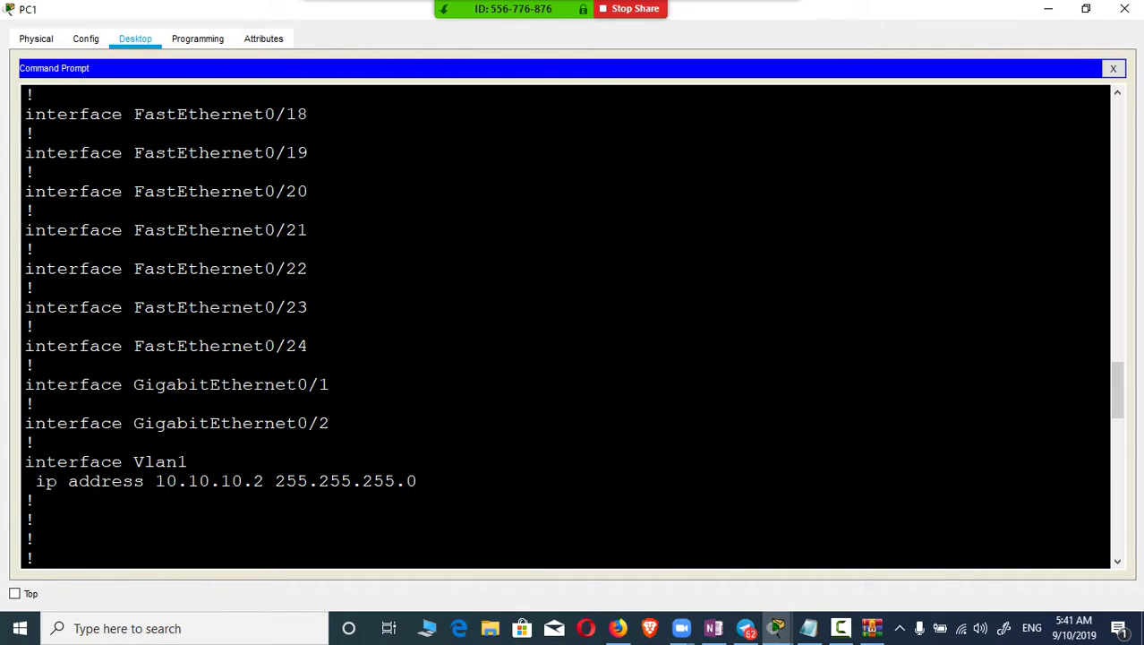
{"action": "scroll", "coordinate": [565, 325], "scroll_direction": "up", "scroll_amount": 20}
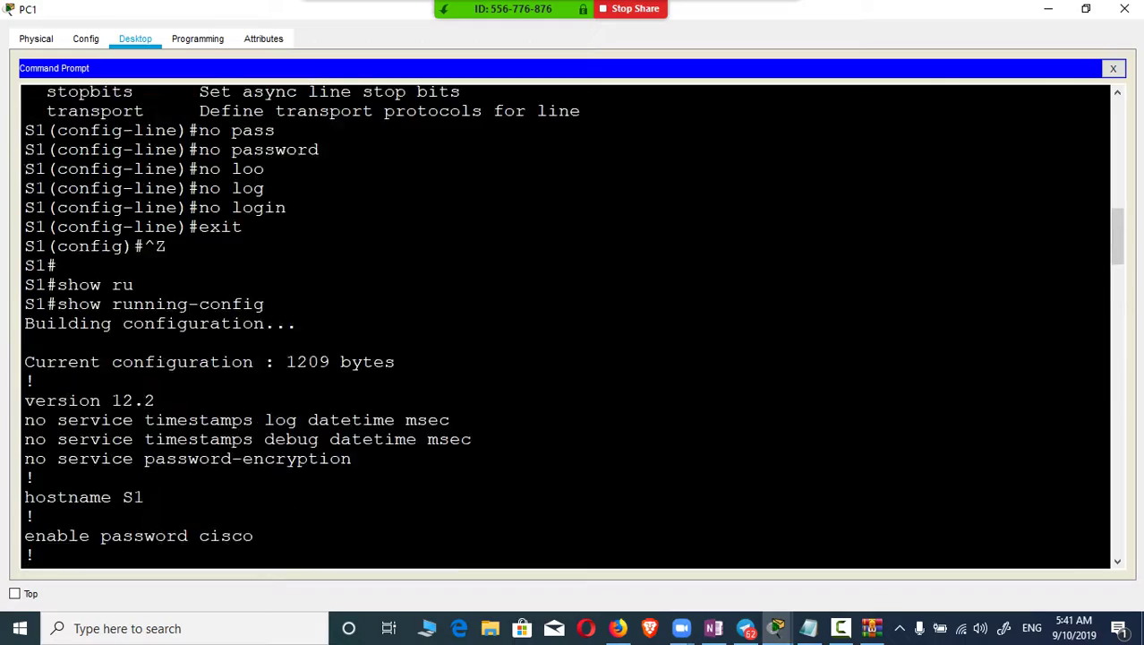
{"action": "scroll", "coordinate": [566, 326], "scroll_direction": "up", "scroll_amount": 10}
{"action": "scroll", "coordinate": [566, 325], "scroll_direction": "up", "scroll_amount": 20}
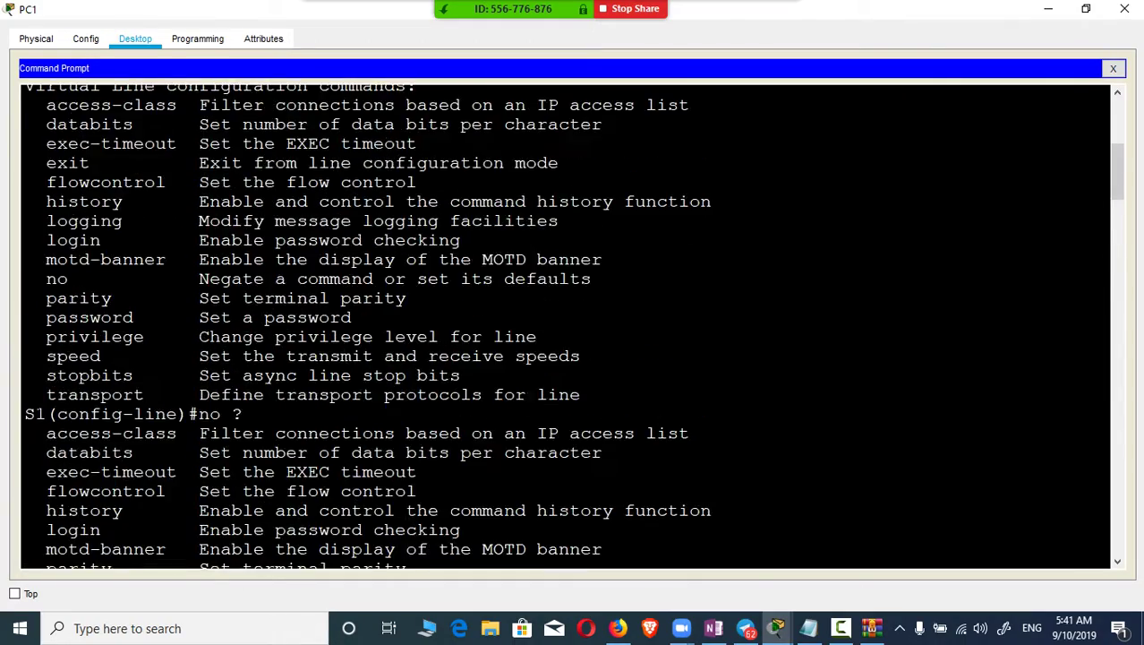
{"action": "scroll", "coordinate": [566, 326], "scroll_direction": "down", "scroll_amount": 20}
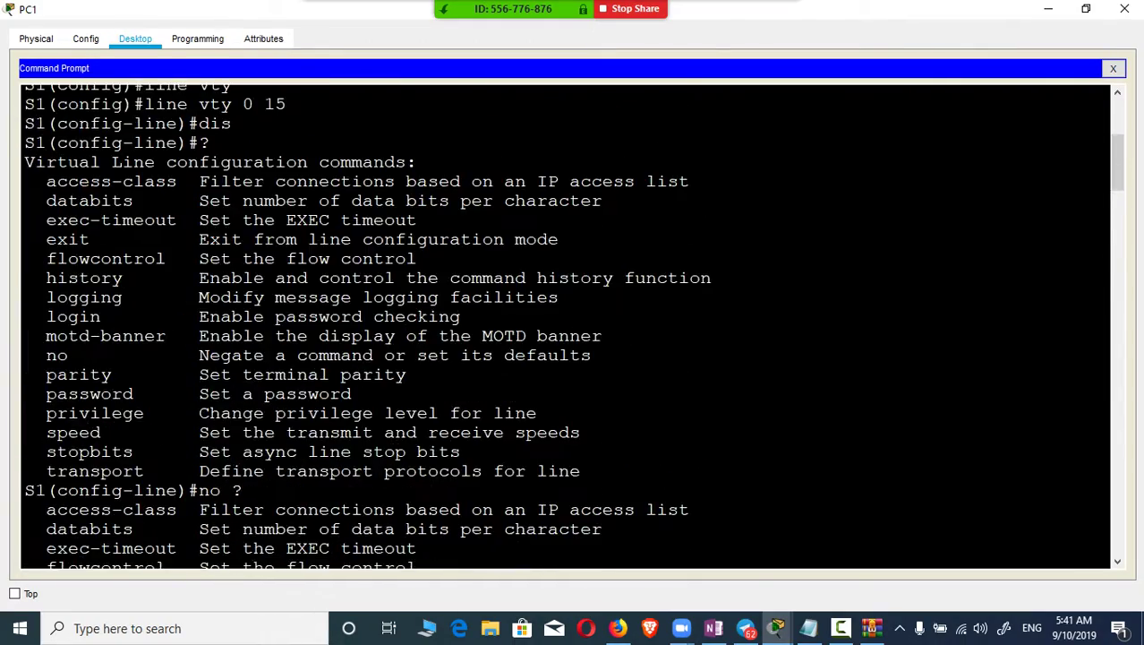
{"action": "scroll", "coordinate": [566, 326], "scroll_direction": "up", "scroll_amount": 20}
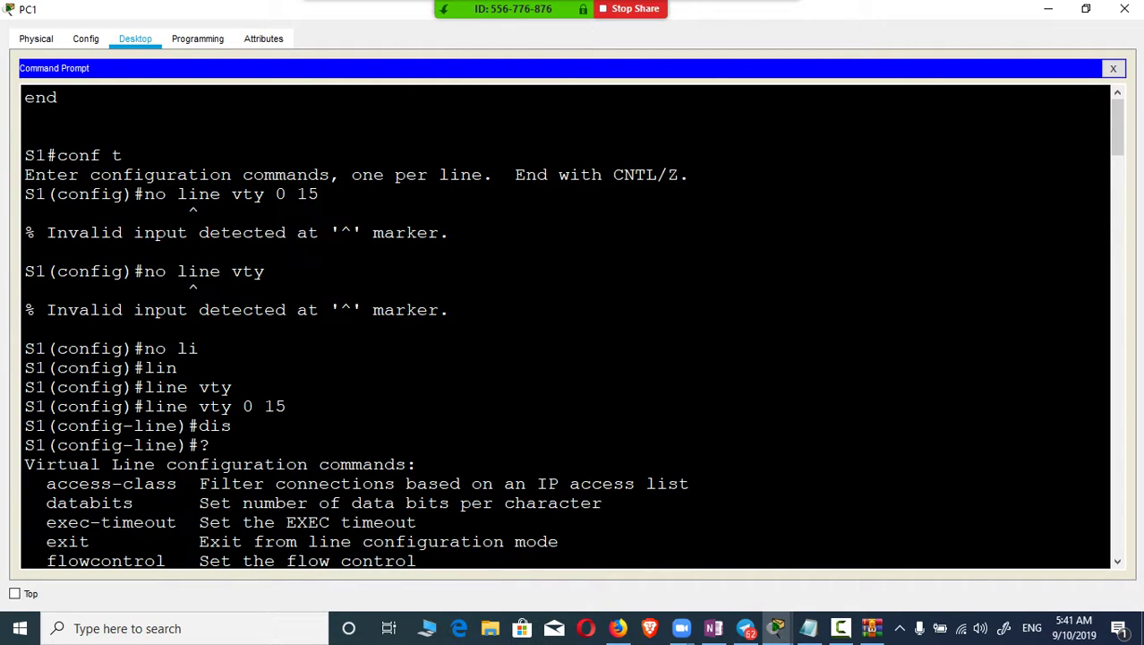
{"action": "scroll", "coordinate": [566, 326], "scroll_direction": "down", "scroll_amount": 20}
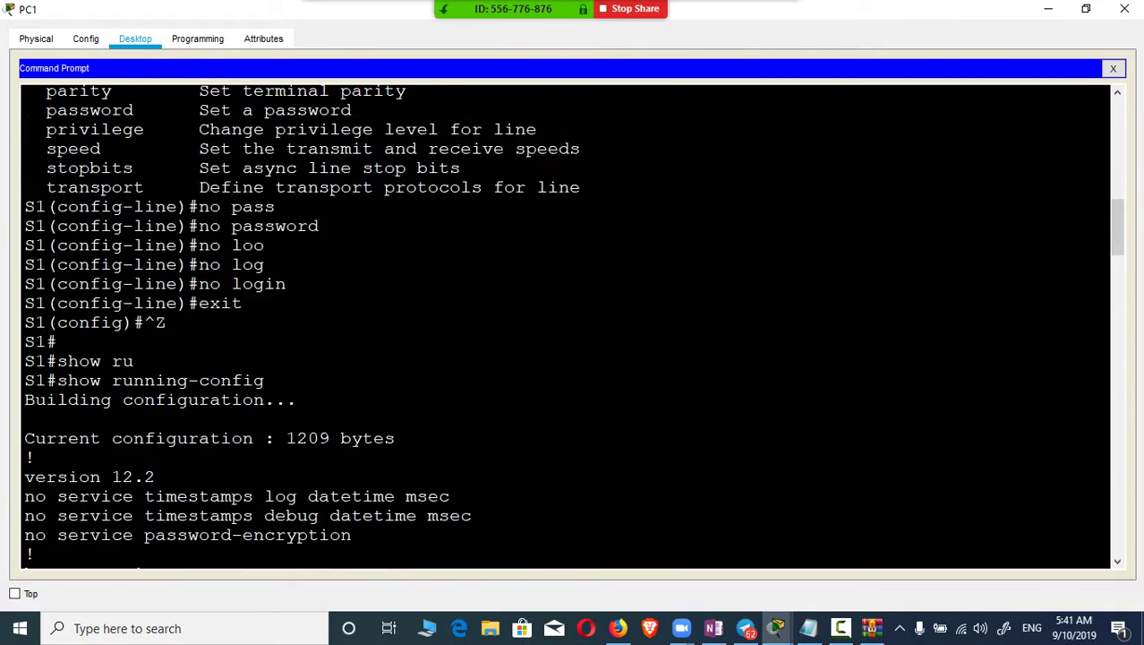
{"action": "scroll", "coordinate": [566, 326], "scroll_direction": "down", "scroll_amount": 14}
{"action": "scroll", "coordinate": [565, 326], "scroll_direction": "down", "scroll_amount": 20}
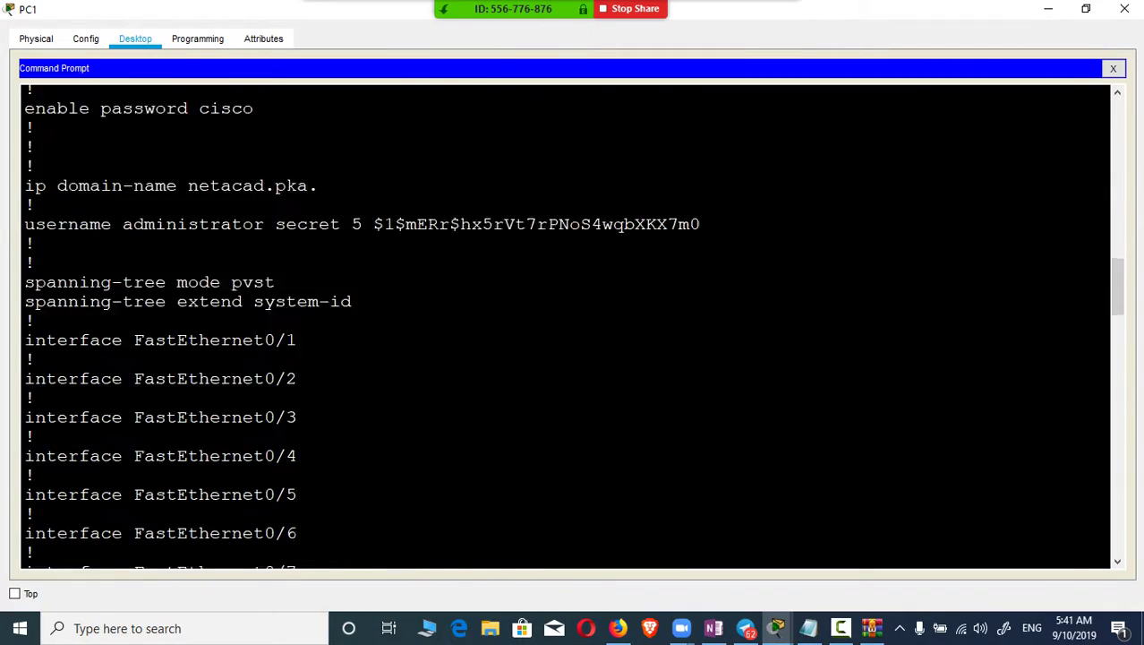
{"action": "scroll", "coordinate": [566, 325], "scroll_direction": "down", "scroll_amount": 20}
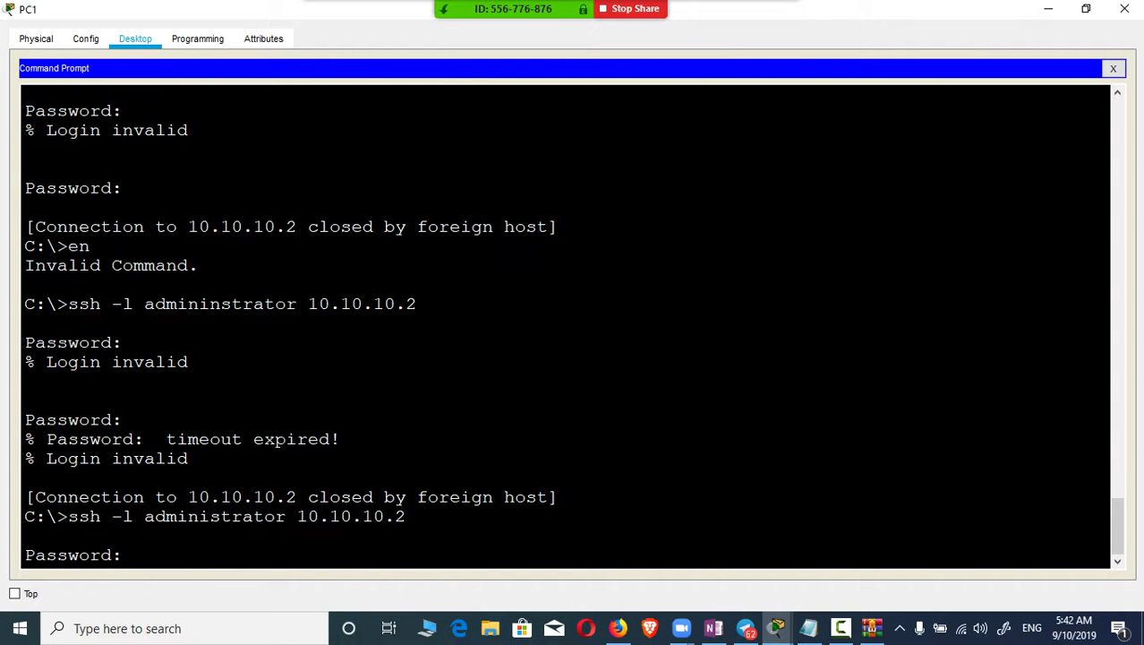
Step: Submit the SSH login password, then run enable and give the enable password to reach S1#
{"action": "key", "text": "Return"}
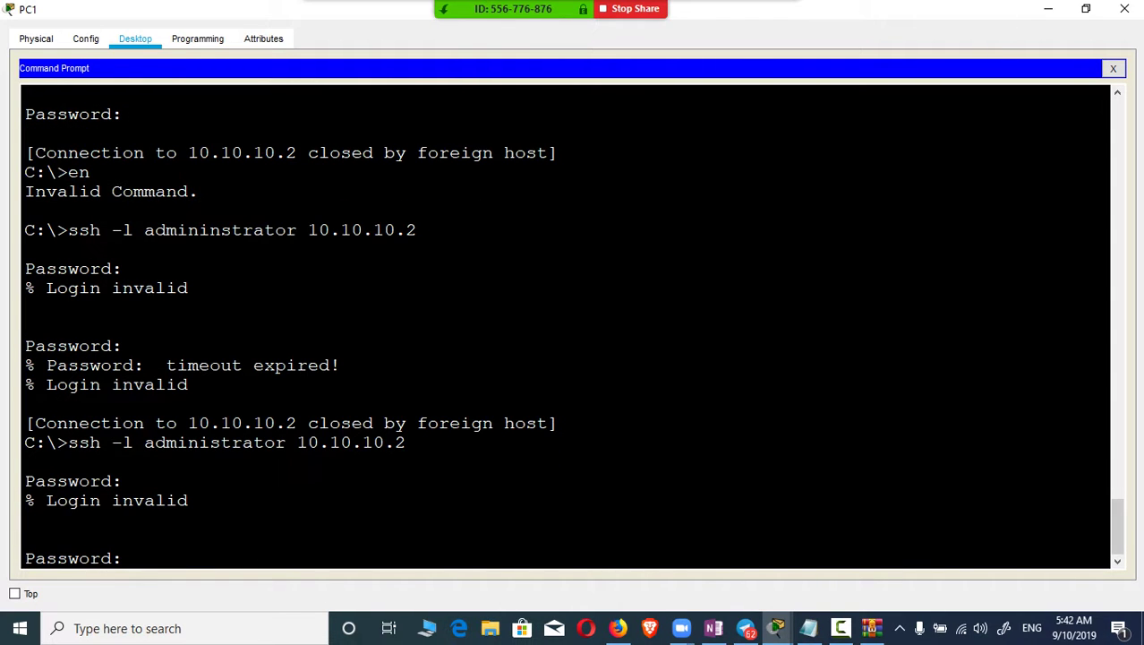
{"action": "key", "text": "Return"}
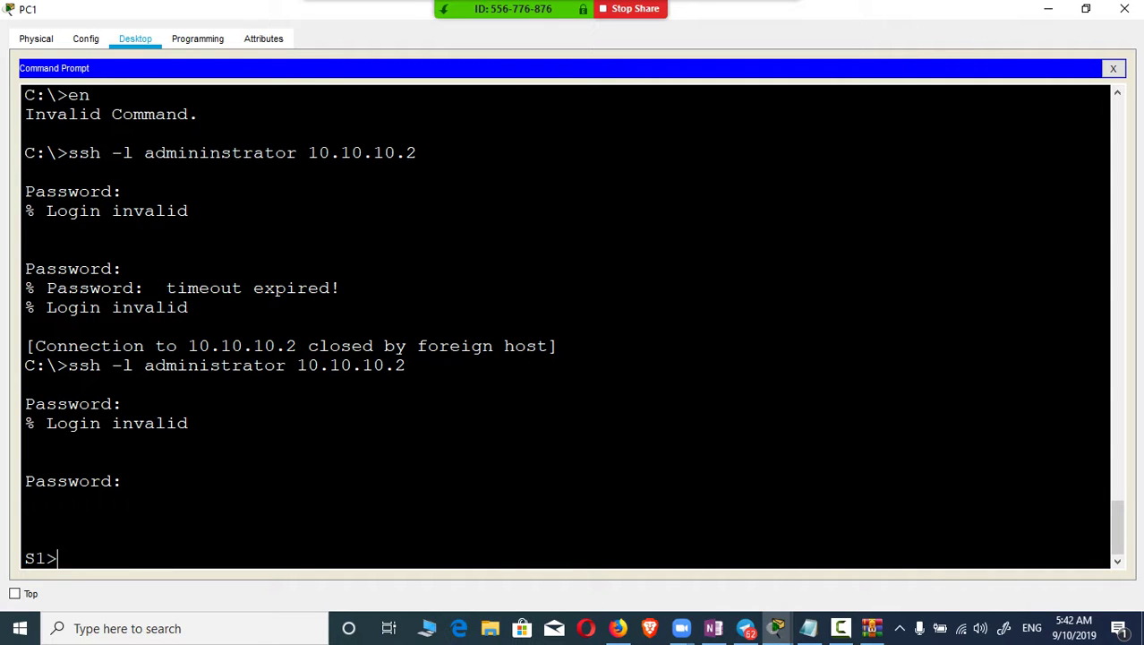
{"action": "type", "text": "en"}
{"action": "key", "text": "Tab"}
{"action": "key", "text": "Return"}
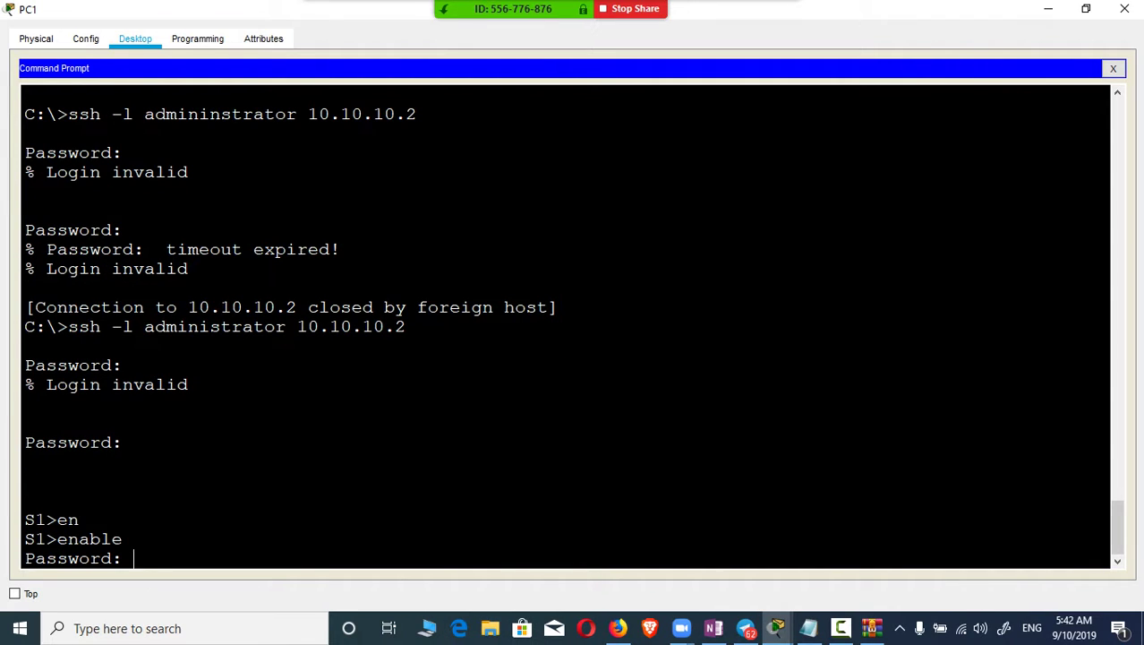
{"action": "key", "text": "Return"}
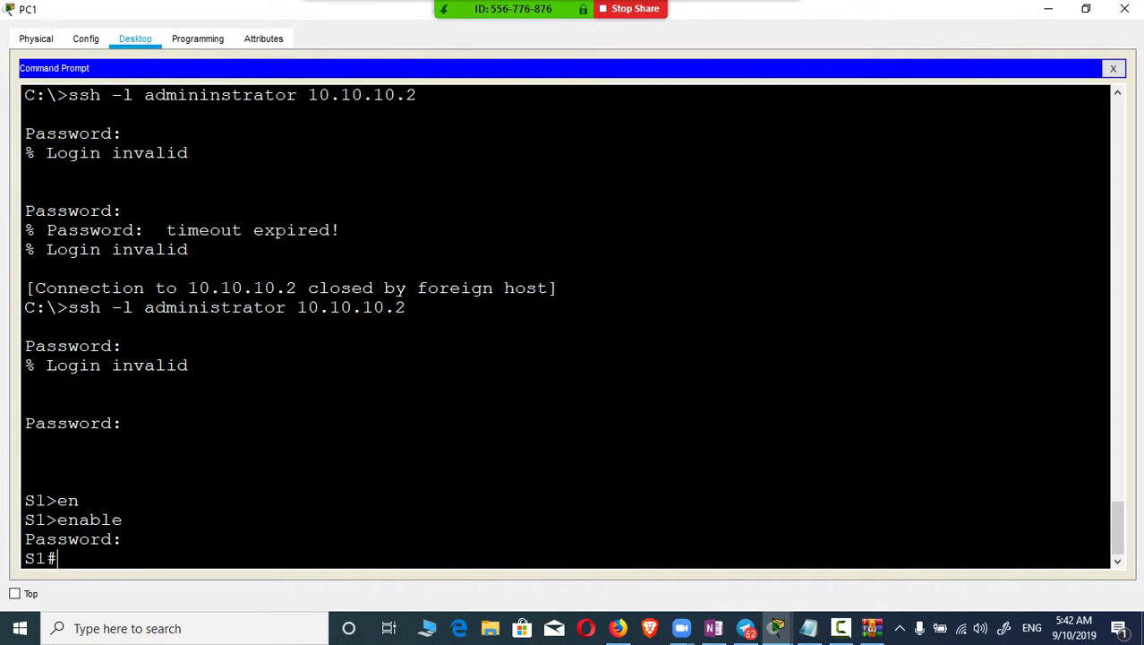
Step: Enter conf t and apply service password-encryption on S1
{"action": "type", "text": "conf t"}
{"action": "key", "text": "Return"}
{"action": "type", "text": "ser"}
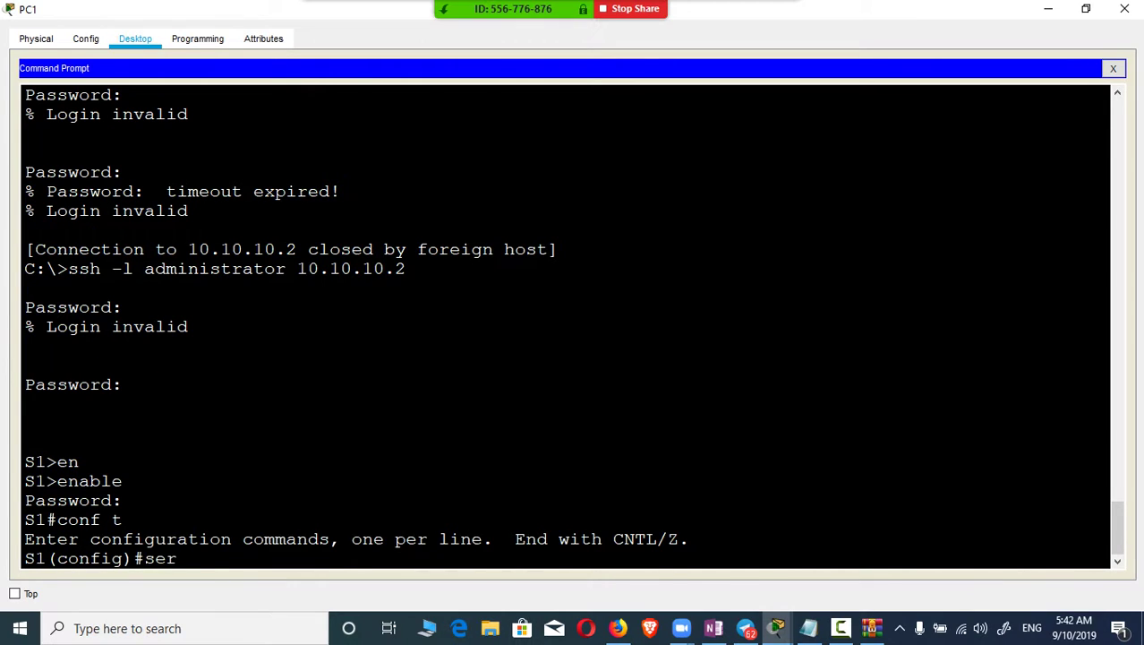
{"action": "key", "text": "Tab"}
{"action": "type", "text": "pass"}
{"action": "key", "text": "Tab"}
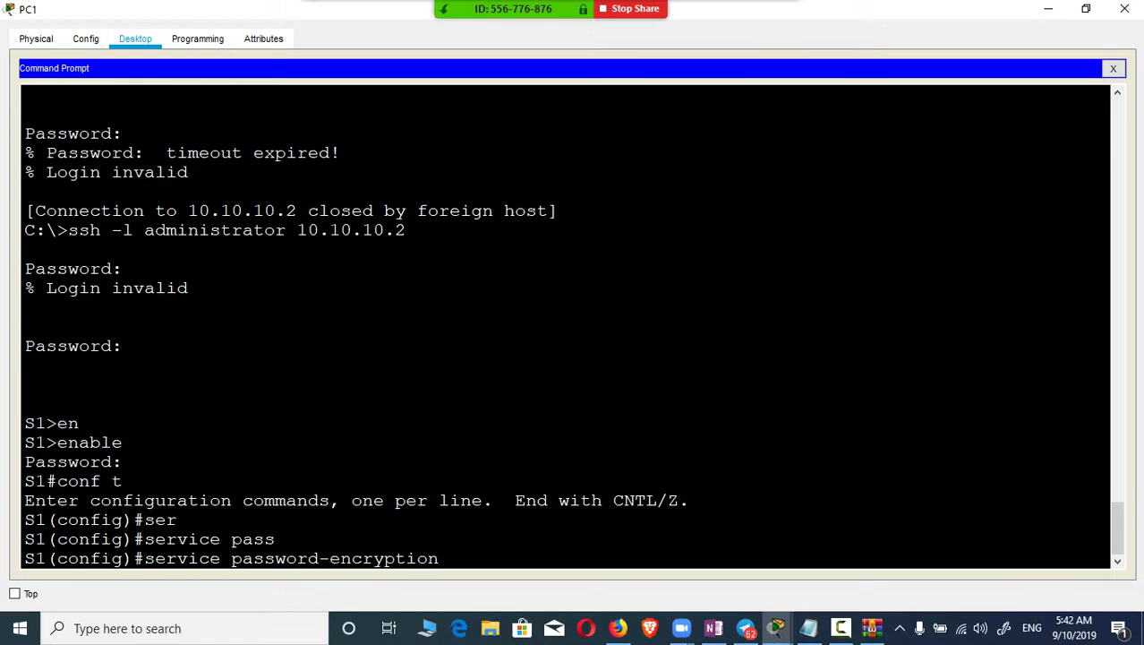
{"action": "key", "text": "Return"}
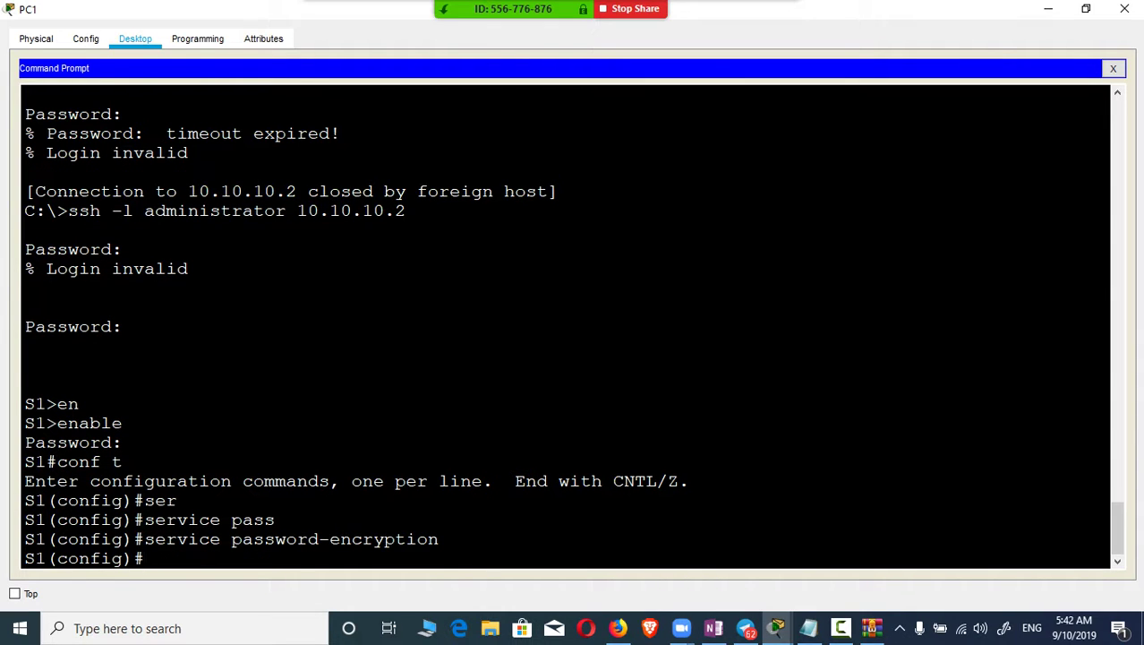
Step: Start the ip domain-name command and bring the Activity Results window forward
{"action": "type", "text": "ip dom"}
{"action": "key", "text": "Tab"}
{"action": "type", "text": "a"}
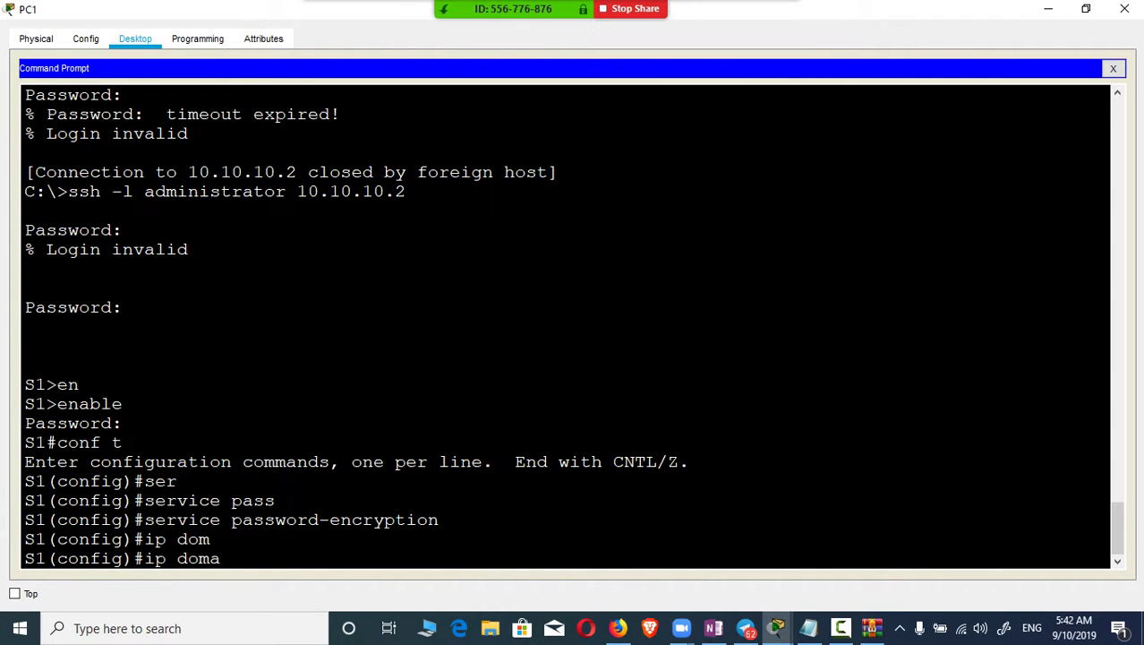
{"action": "type", "text": "in-nam"}
{"action": "key", "text": "Tab"}
{"action": "mouse_move", "coordinate": [776, 628]}
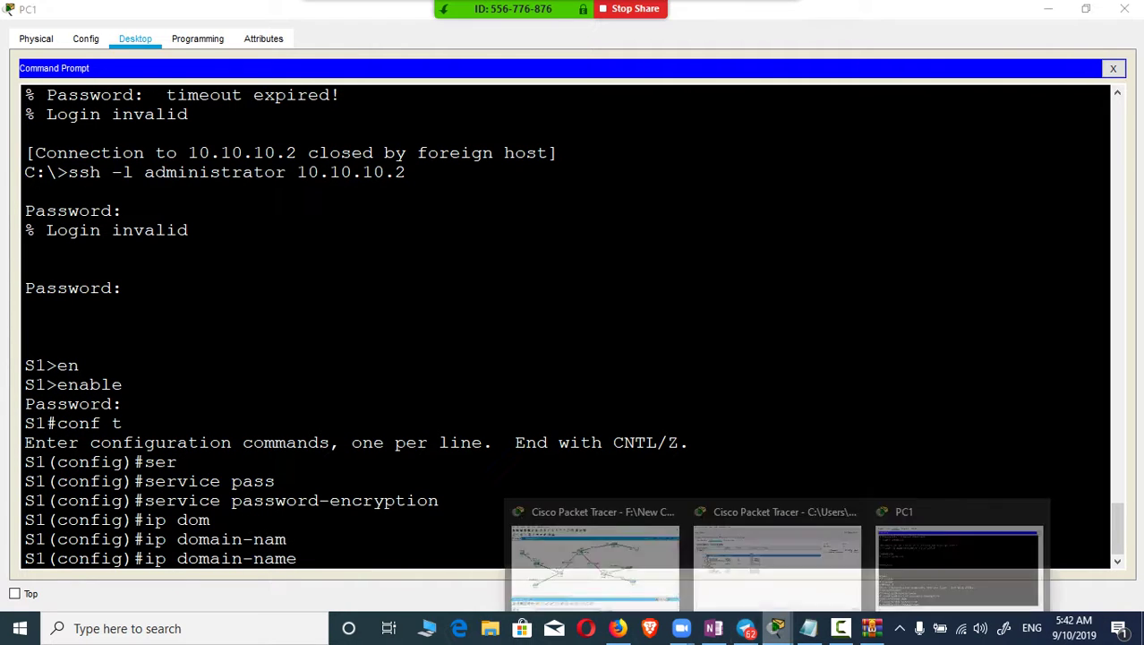
{"action": "left_click", "coordinate": [777, 564]}
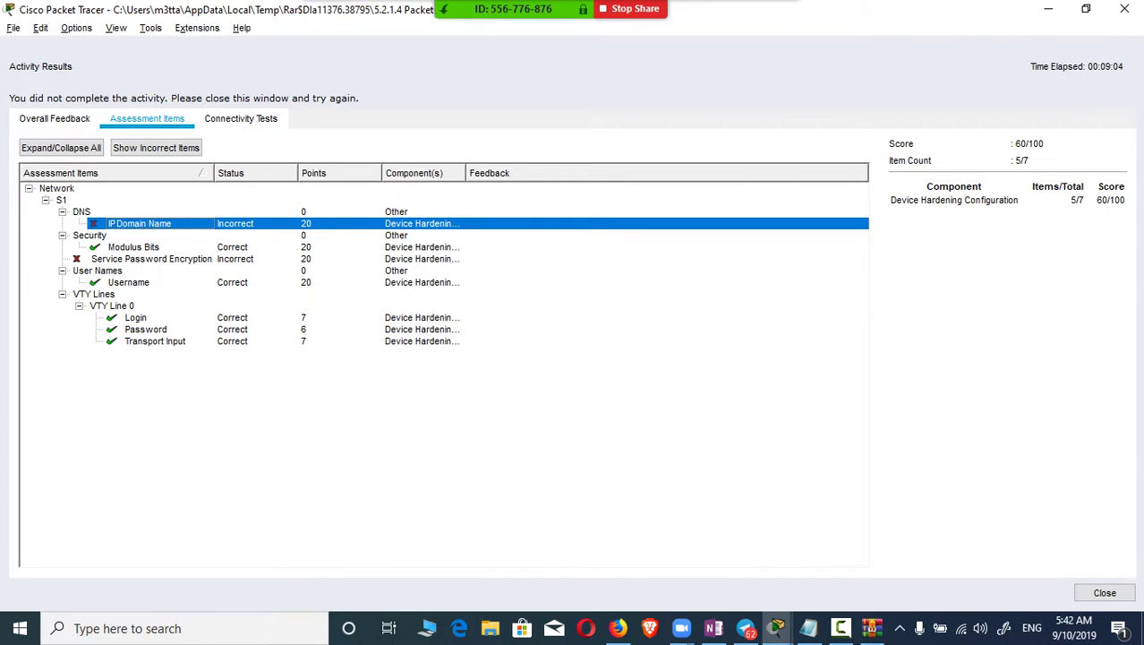
Step: Copy netacad.pka from the instructions and apply 'ip domain-name netacad.pka' on S1
{"action": "left_click", "coordinate": [1125, 9]}
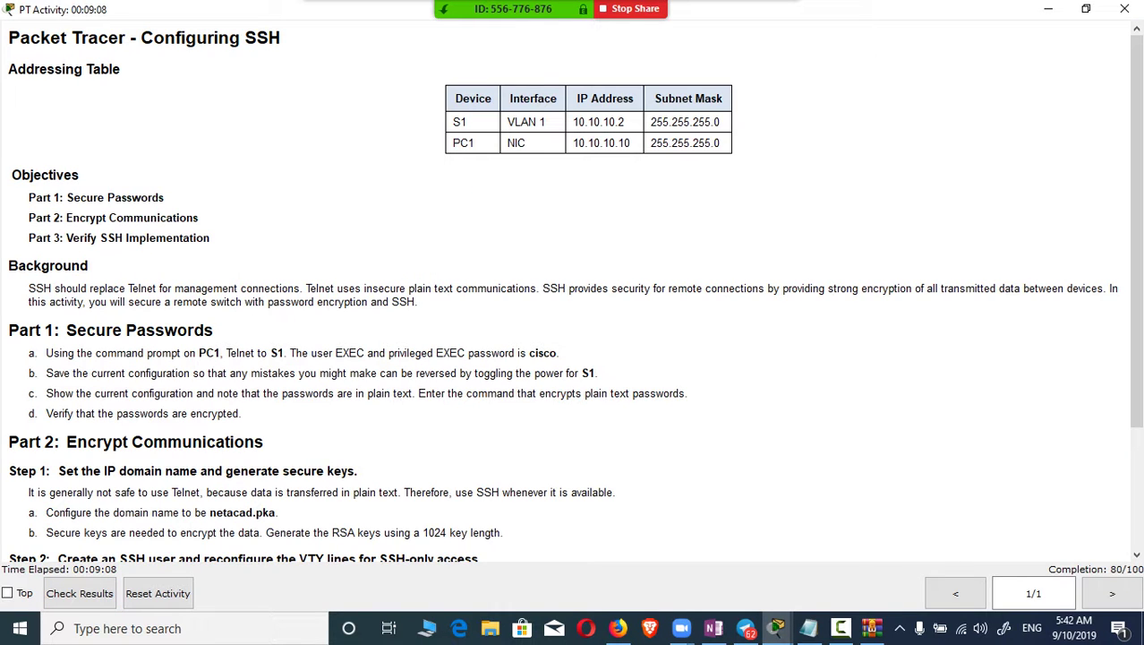
{"action": "left_click_drag", "start_coordinate": [210, 512], "coordinate": [275, 512]}
{"action": "key", "text": "super+c"}
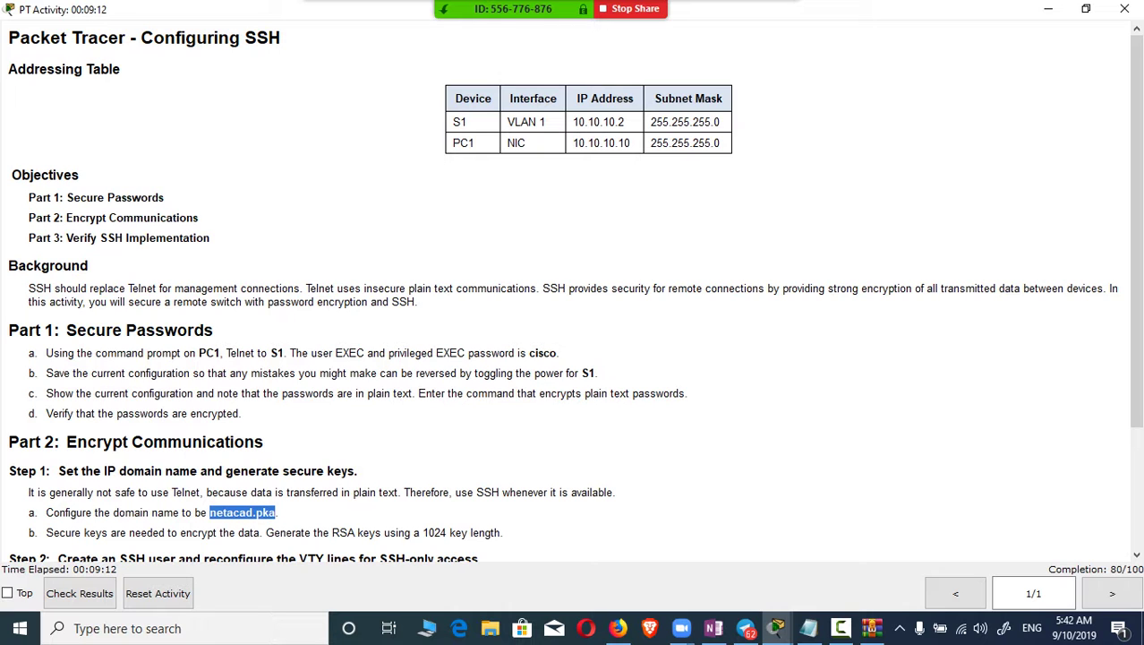
{"action": "key", "text": "alt+Tab"}
{"action": "key", "text": "alt+Tab"}
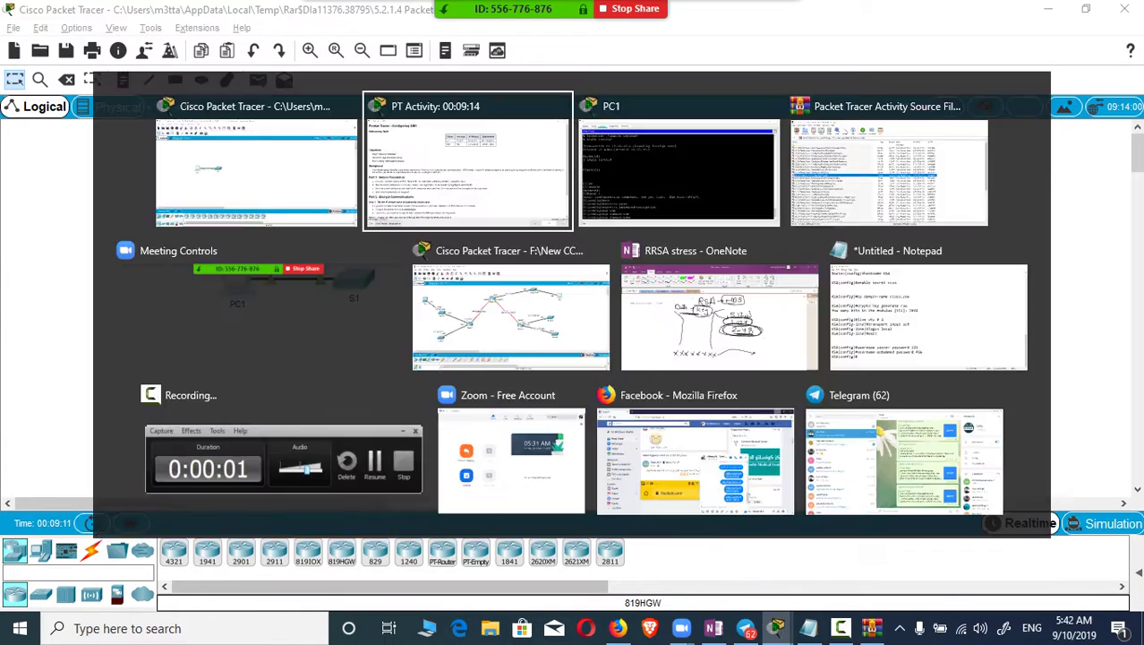
{"action": "key", "text": "alt+Tab"}
{"action": "key", "text": "alt+Tab"}
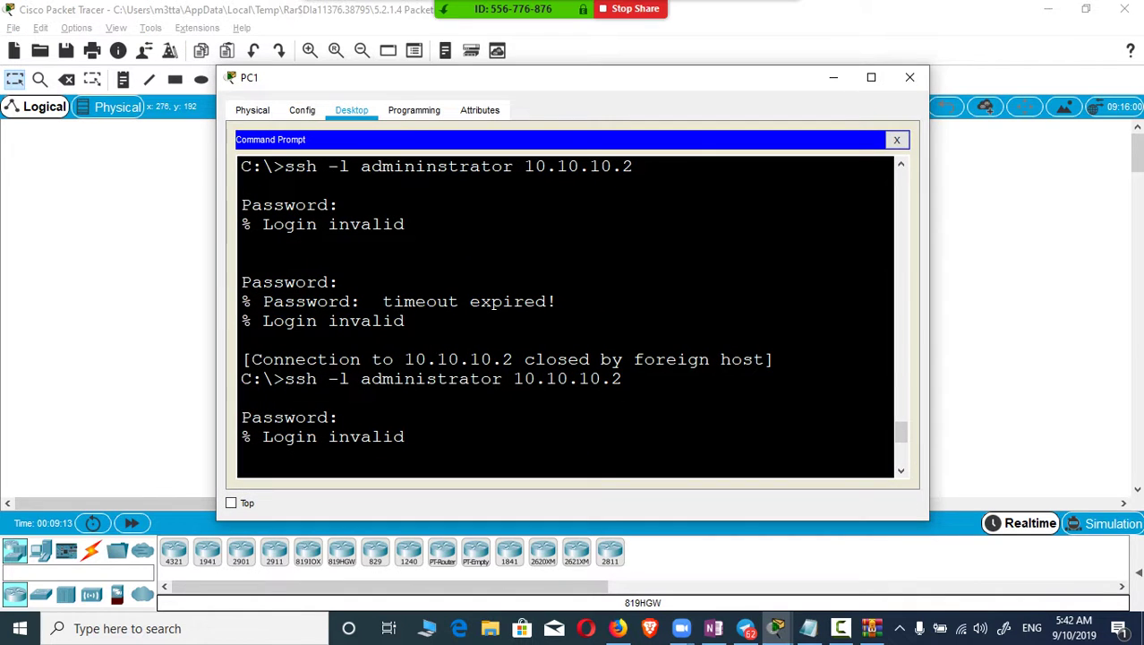
{"action": "key", "text": "super+Up"}
{"action": "right_click", "coordinate": [328, 564]}
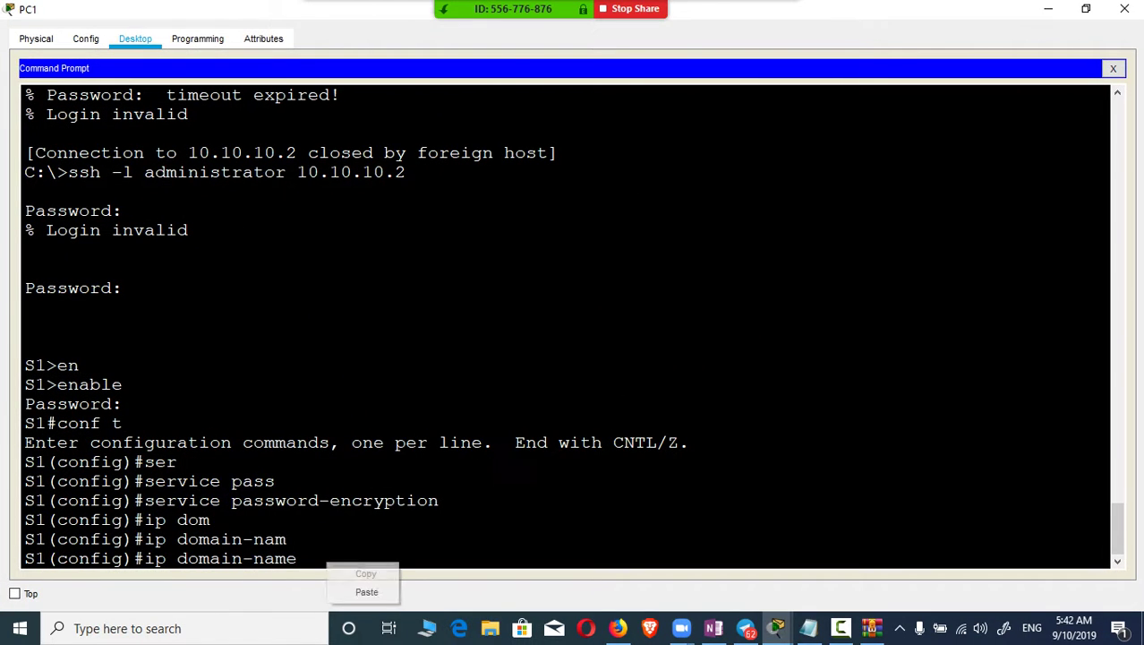
{"action": "left_click", "coordinate": [366, 591]}
{"action": "key", "text": "Return"}
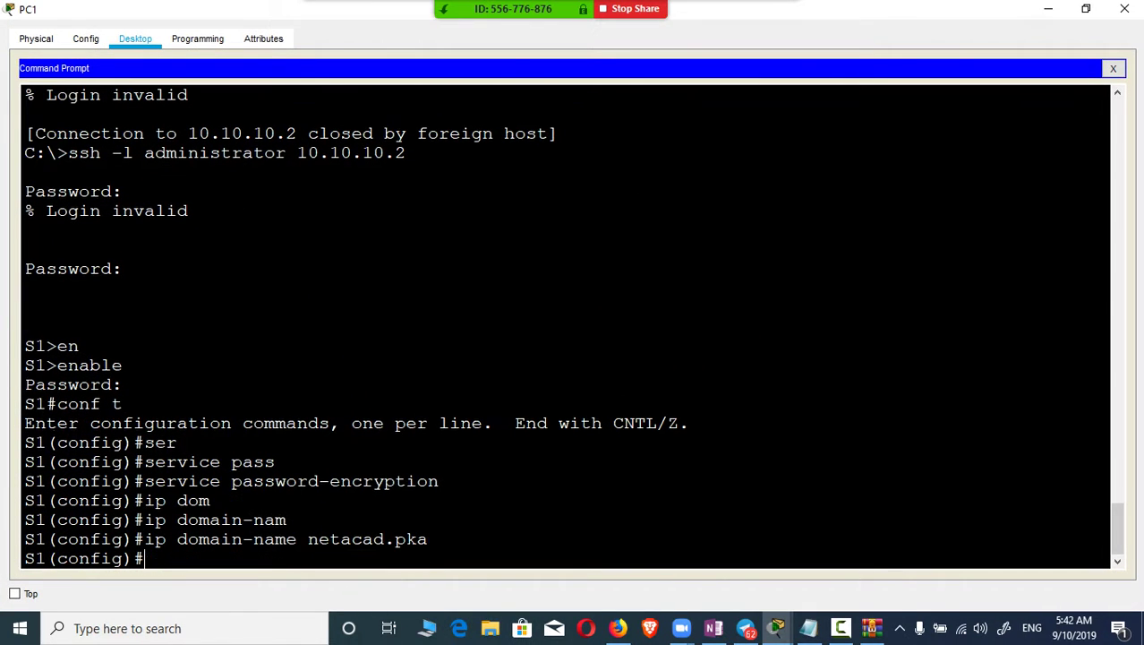
Step: Close the PC1 terminal and bring the main Packet Tracer topology forward
{"action": "left_click", "coordinate": [1124, 8]}
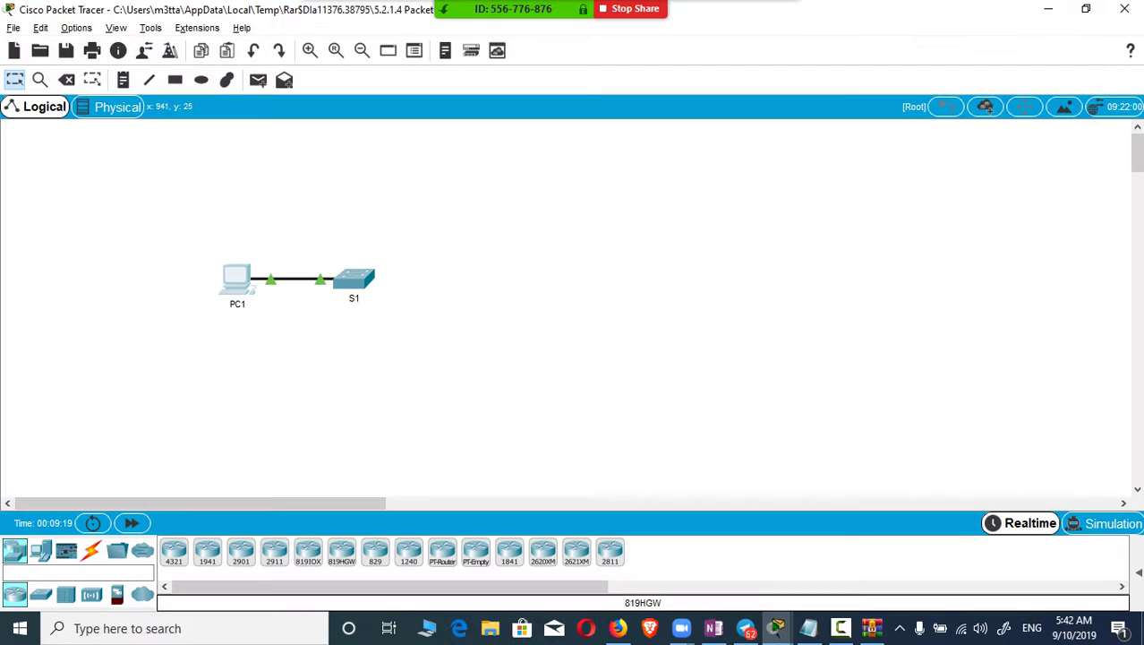
{"action": "mouse_move", "coordinate": [776, 629]}
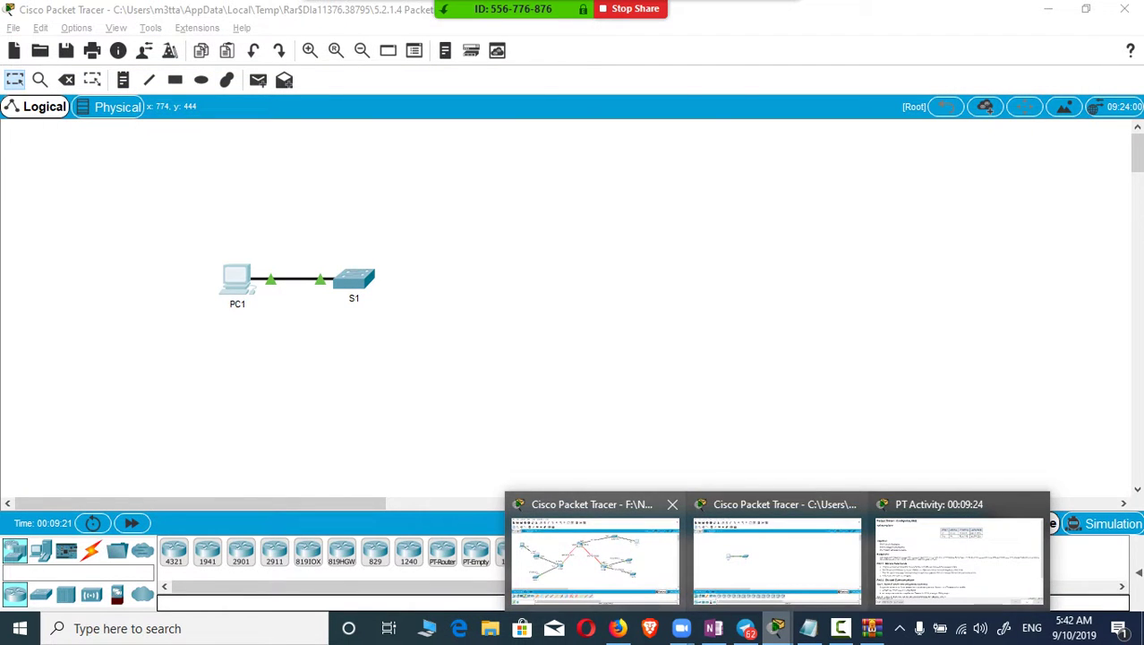
{"action": "left_click", "coordinate": [777, 563]}
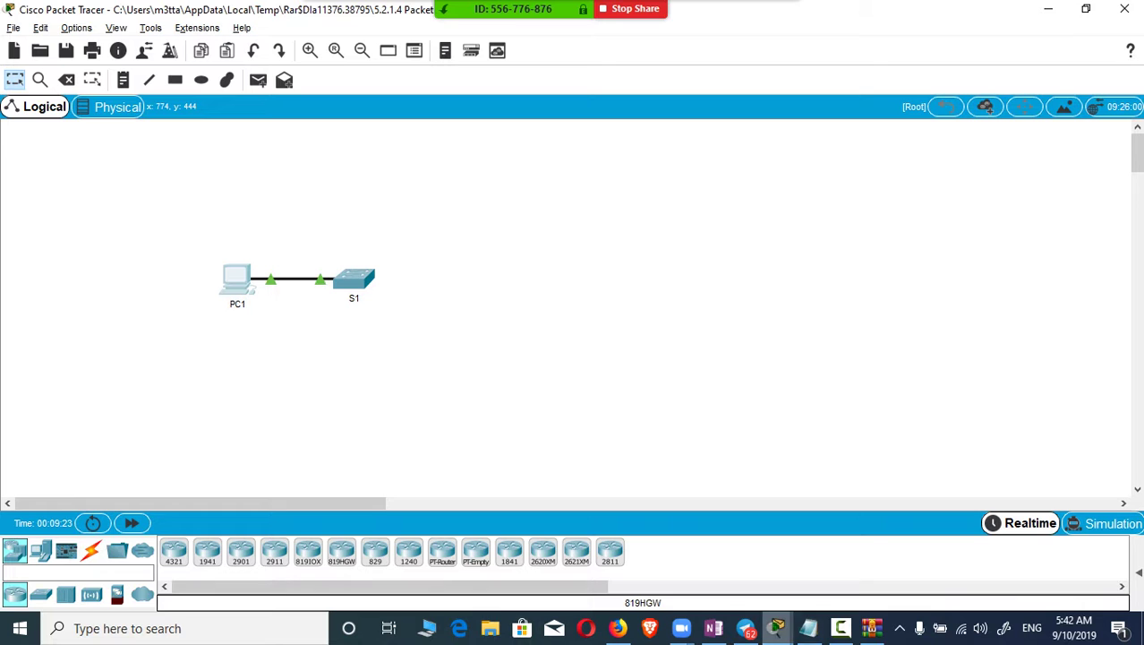
{"action": "mouse_move", "coordinate": [776, 628]}
{"action": "left_click", "coordinate": [962, 551]}
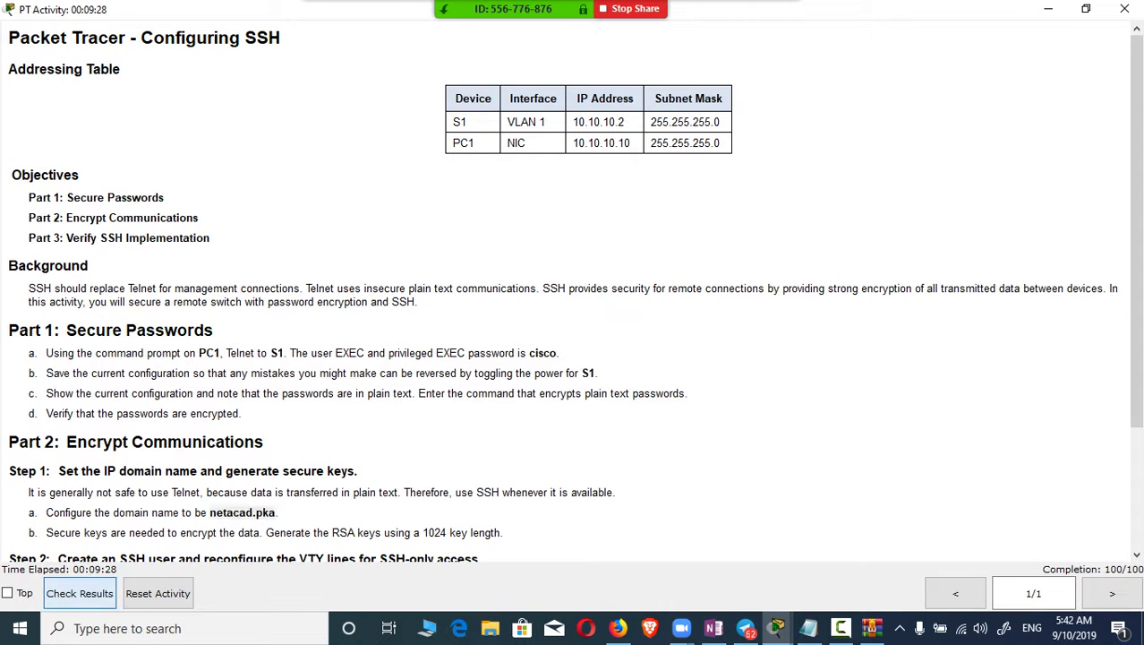
{"action": "left_click", "coordinate": [80, 592]}
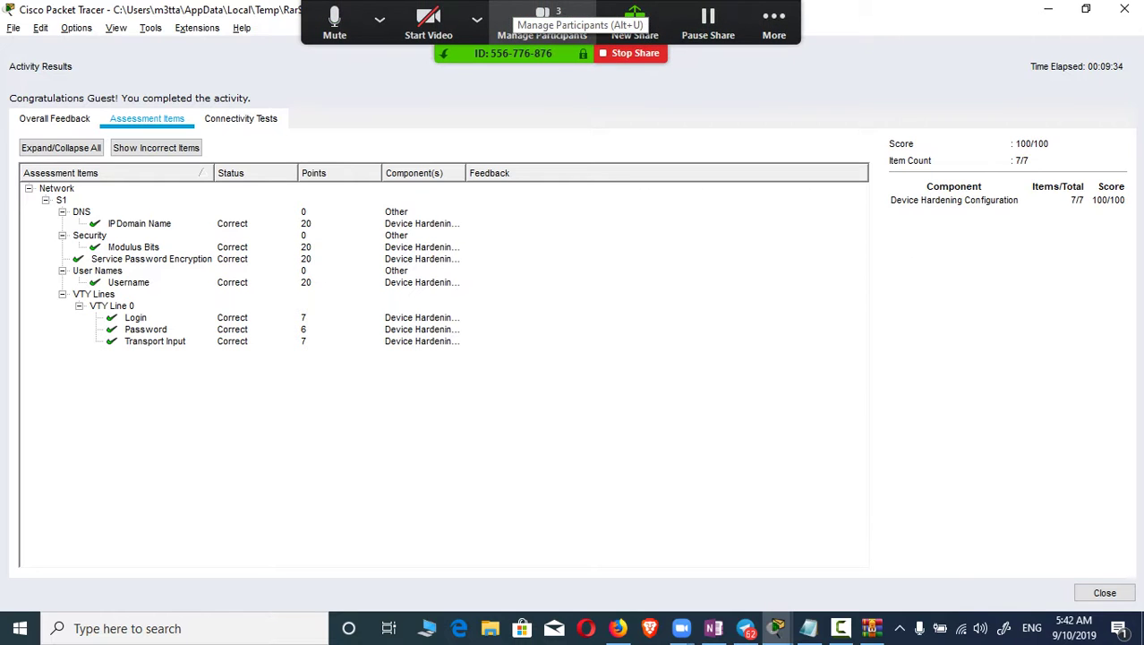
{"action": "left_click", "coordinate": [543, 23]}
{"action": "left_click", "coordinate": [789, 582]}
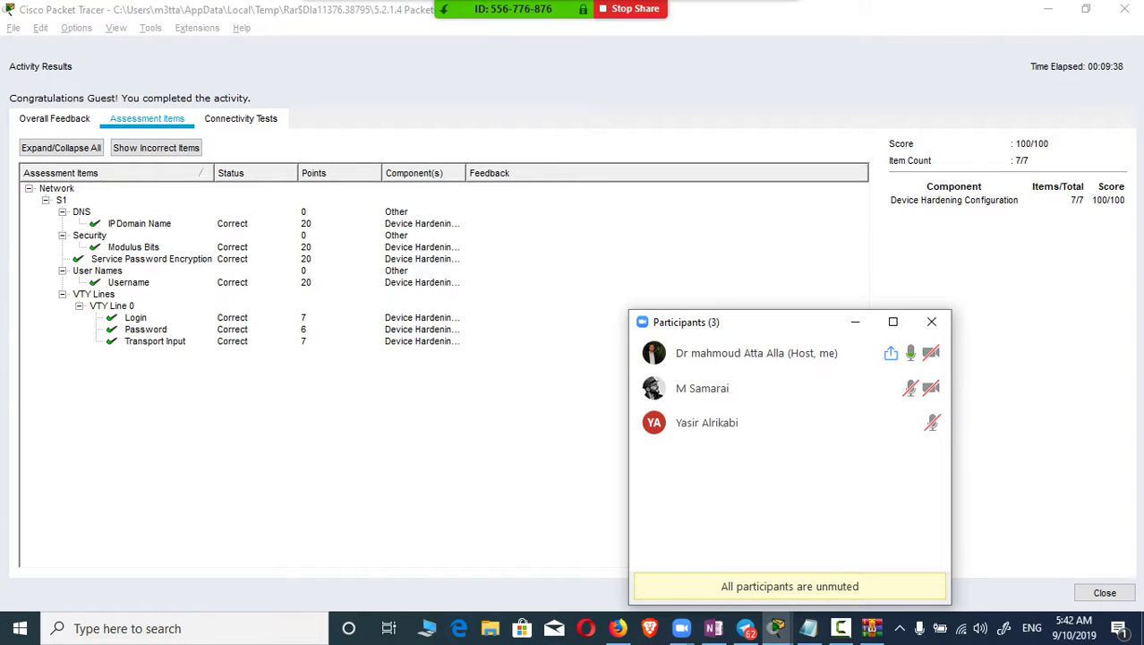
{"action": "left_click_drag", "start_coordinate": [716, 321], "coordinate": [763, 214]}
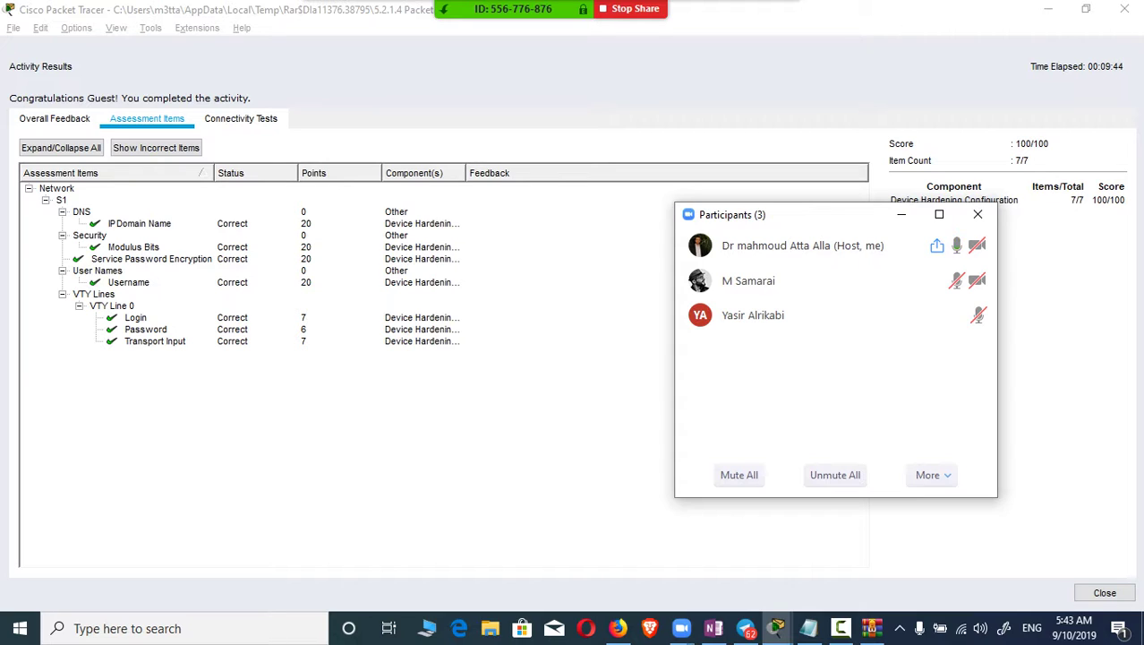
{"action": "left_click", "coordinate": [835, 474]}
Step: Close the 100/100 Activity Results, scroll through the SSH instructions, and show the desktop
{"action": "left_click", "coordinate": [1105, 592]}
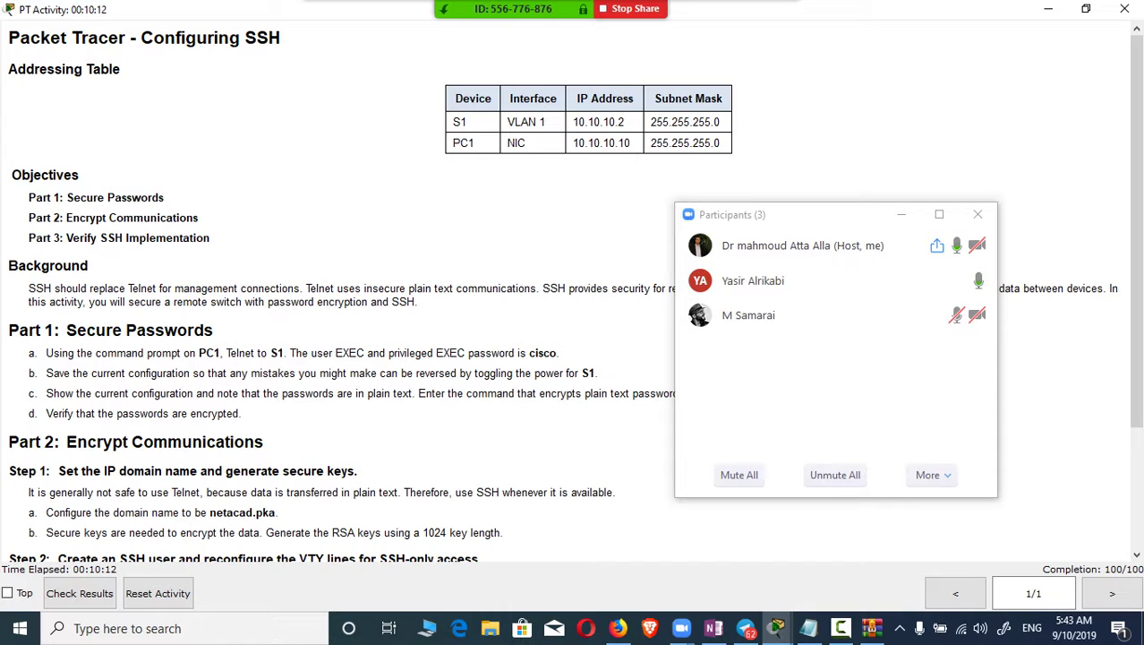
{"action": "left_click_drag", "start_coordinate": [804, 220], "coordinate": [889, 116]}
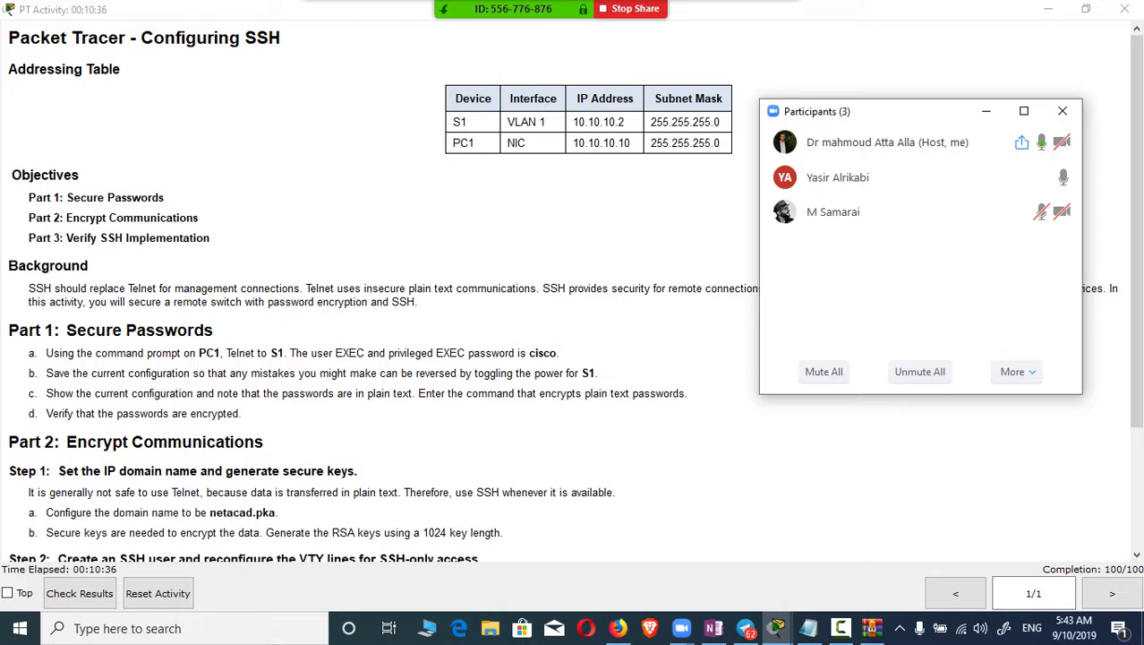
{"action": "scroll", "coordinate": [376, 295], "scroll_direction": "down", "scroll_amount": 2}
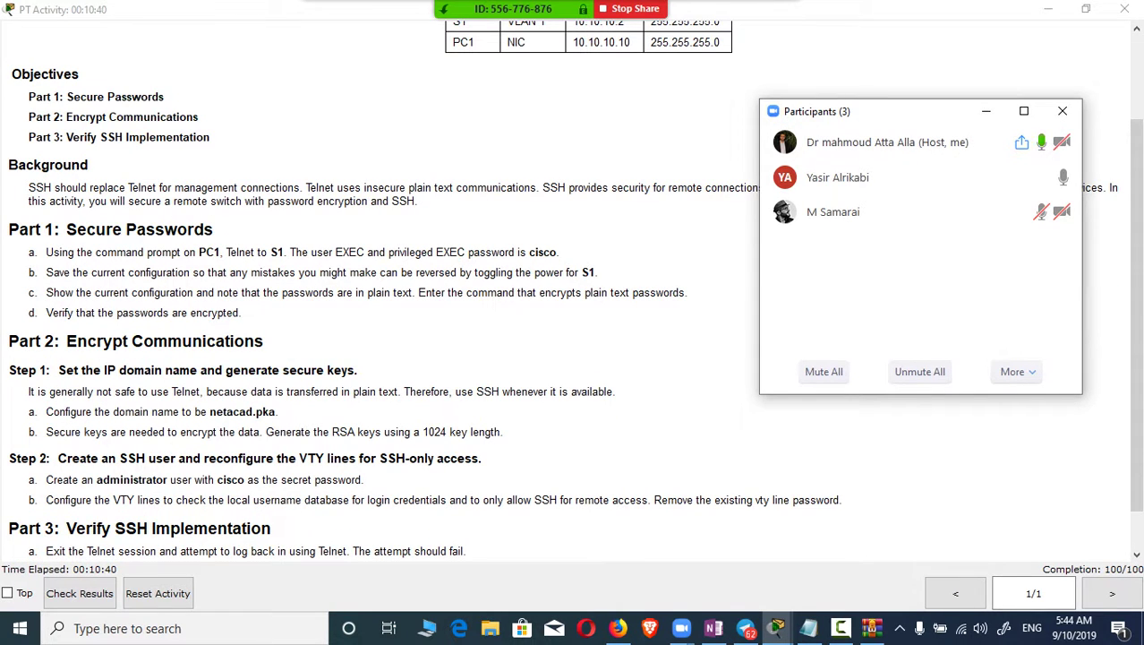
{"action": "scroll", "coordinate": [576, 289], "scroll_direction": "down", "scroll_amount": 1}
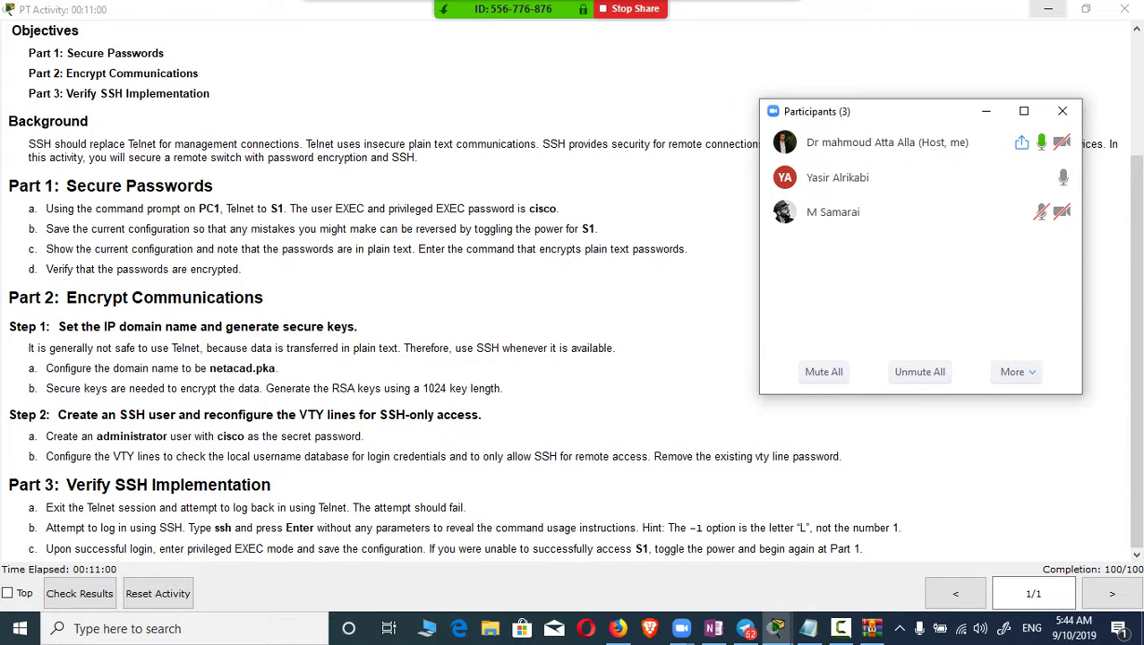
{"action": "key", "text": "super+d"}
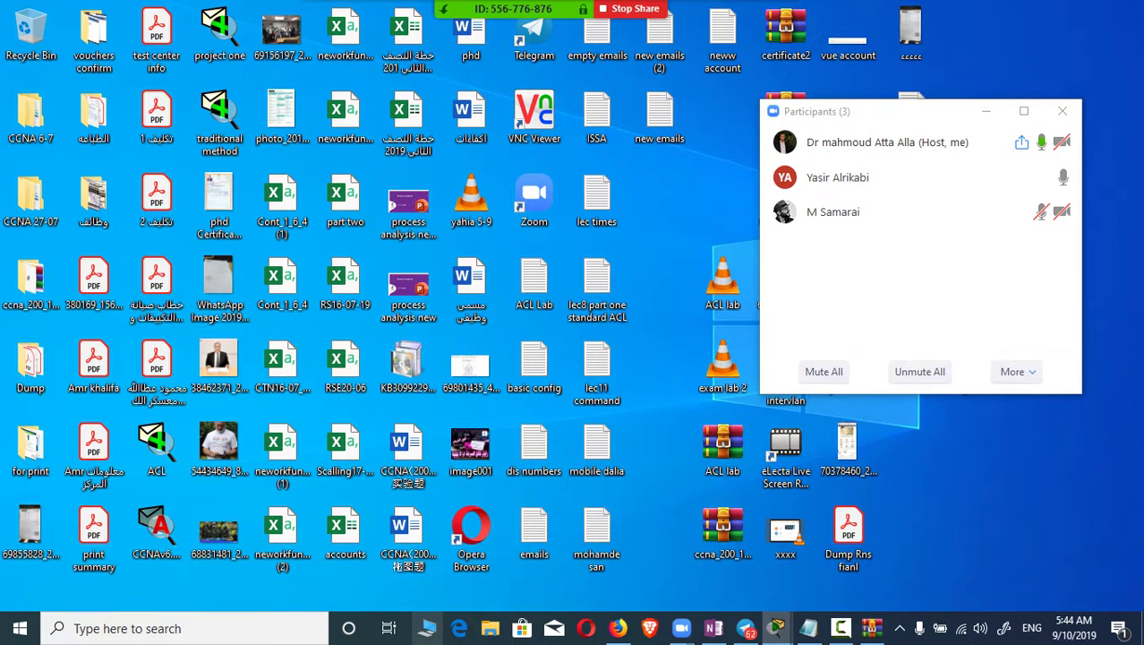
Step: Browse Mix (F:) > New CCNA 200-125 > CCNA V6 > Sem2 and open Instructor Lab PDF Files.zip
{"action": "key", "text": "super+e"}
{"action": "left_click_drag", "start_coordinate": [860, 121], "coordinate": [667, 387]}
{"action": "double_click", "coordinate": [855, 309]}
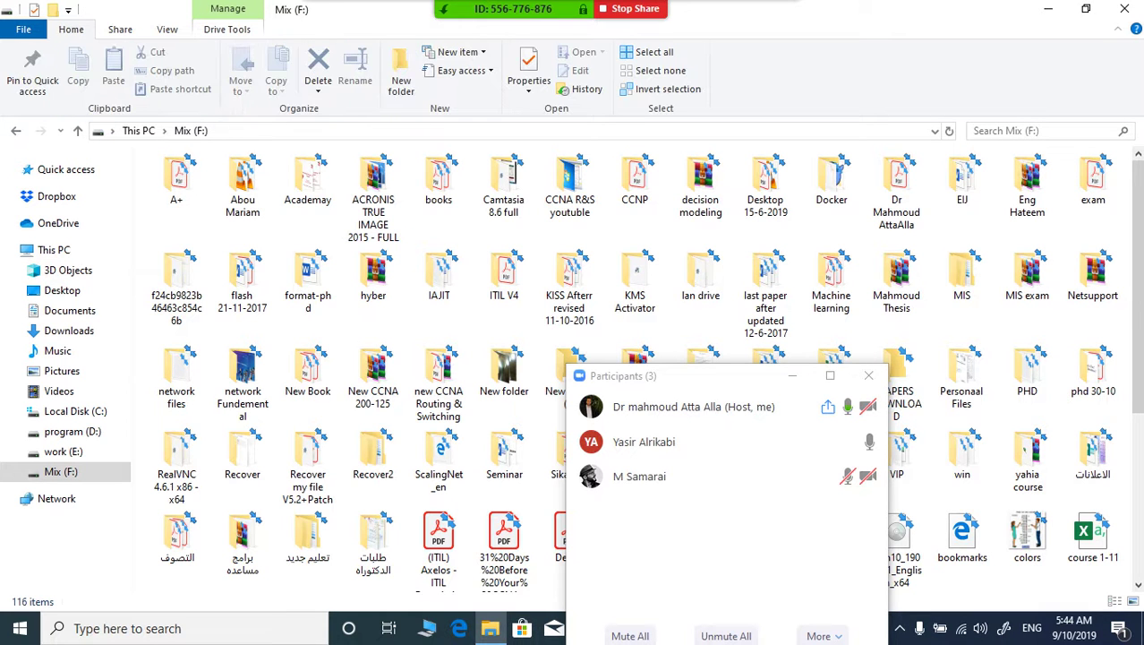
{"action": "left_click_drag", "start_coordinate": [747, 375], "coordinate": [449, 124]}
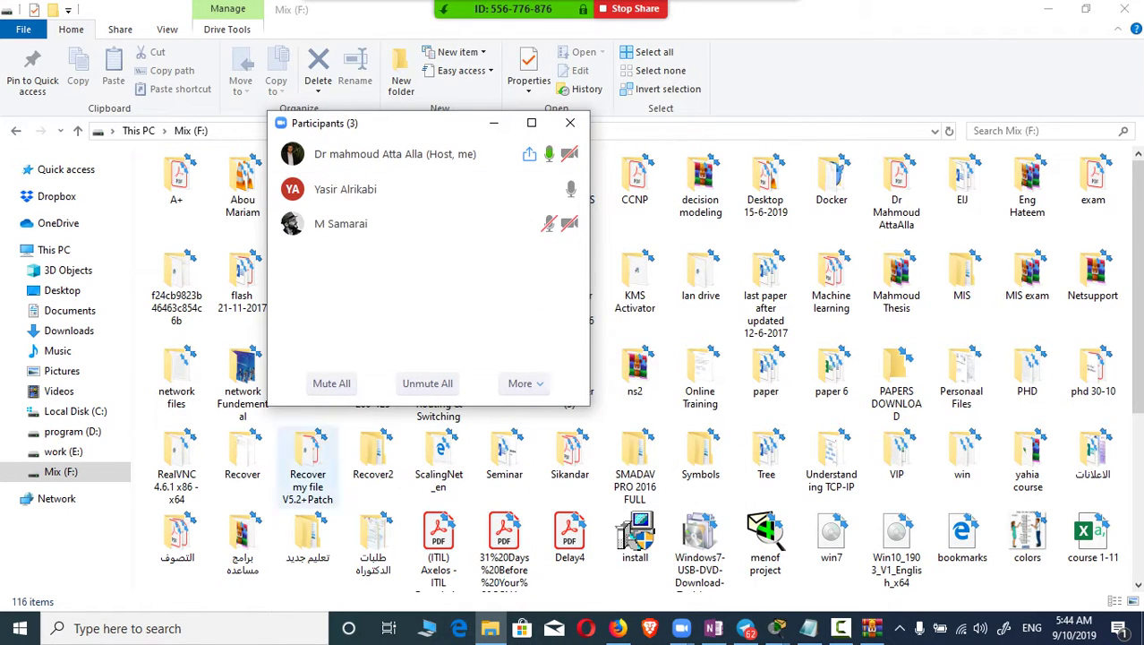
{"action": "left_click_drag", "start_coordinate": [355, 122], "coordinate": [830, 117]}
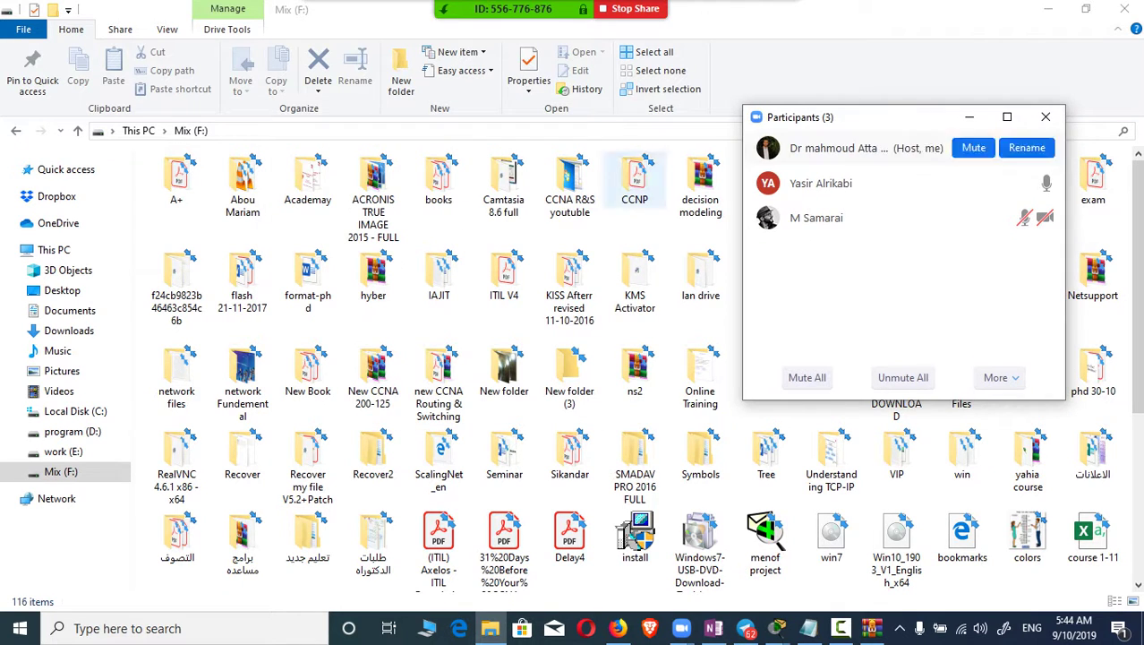
{"action": "left_click", "coordinate": [372, 376]}
{"action": "double_click", "coordinate": [372, 376]}
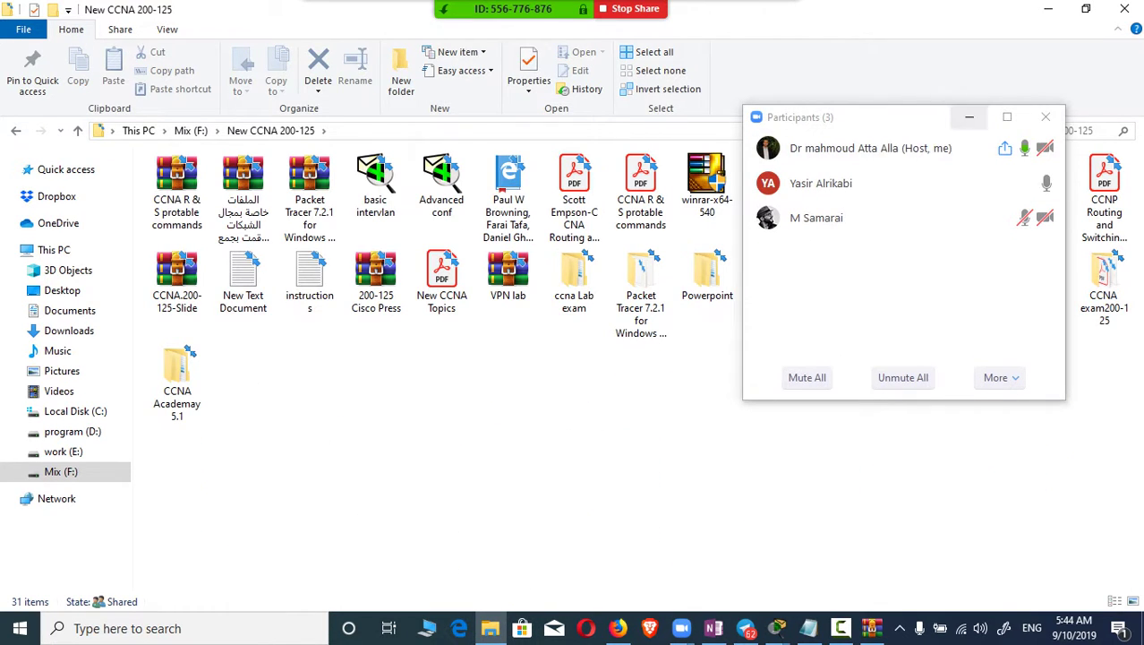
{"action": "left_click", "coordinate": [969, 116]}
{"action": "double_click", "coordinate": [970, 274]}
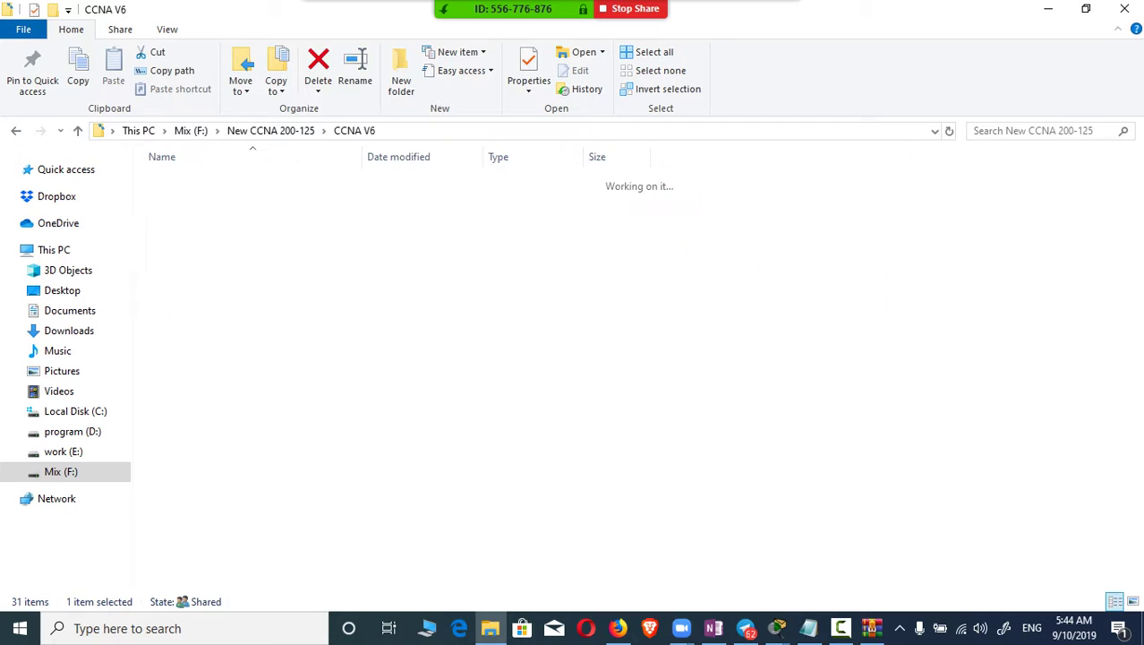
{"action": "double_click", "coordinate": [179, 216]}
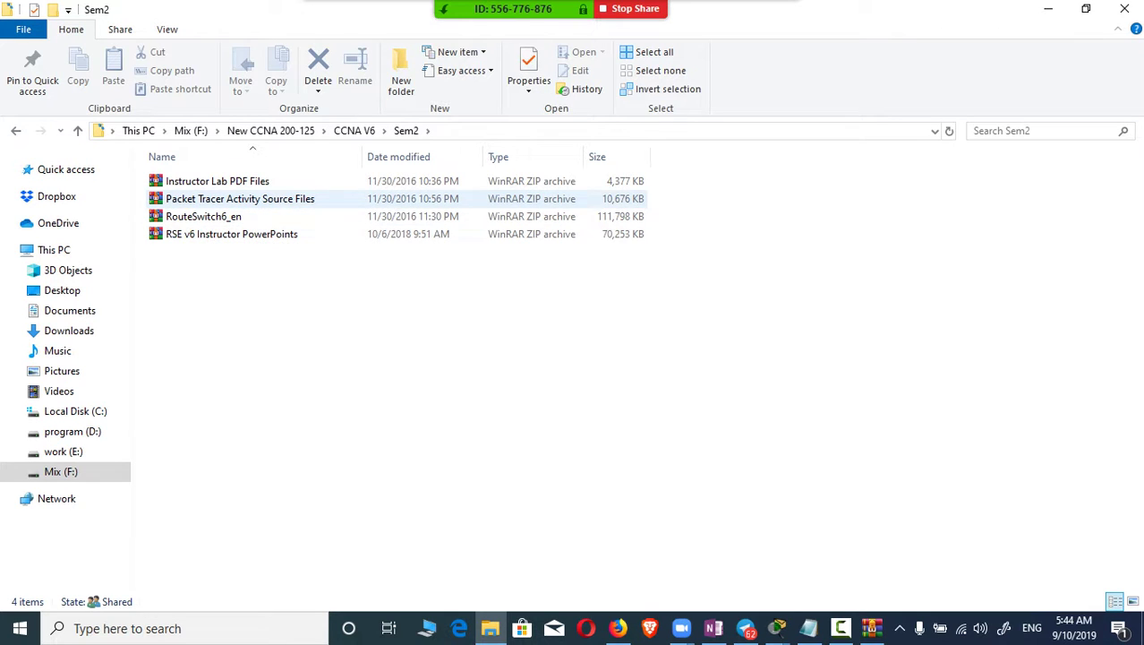
{"action": "left_click", "coordinate": [218, 181]}
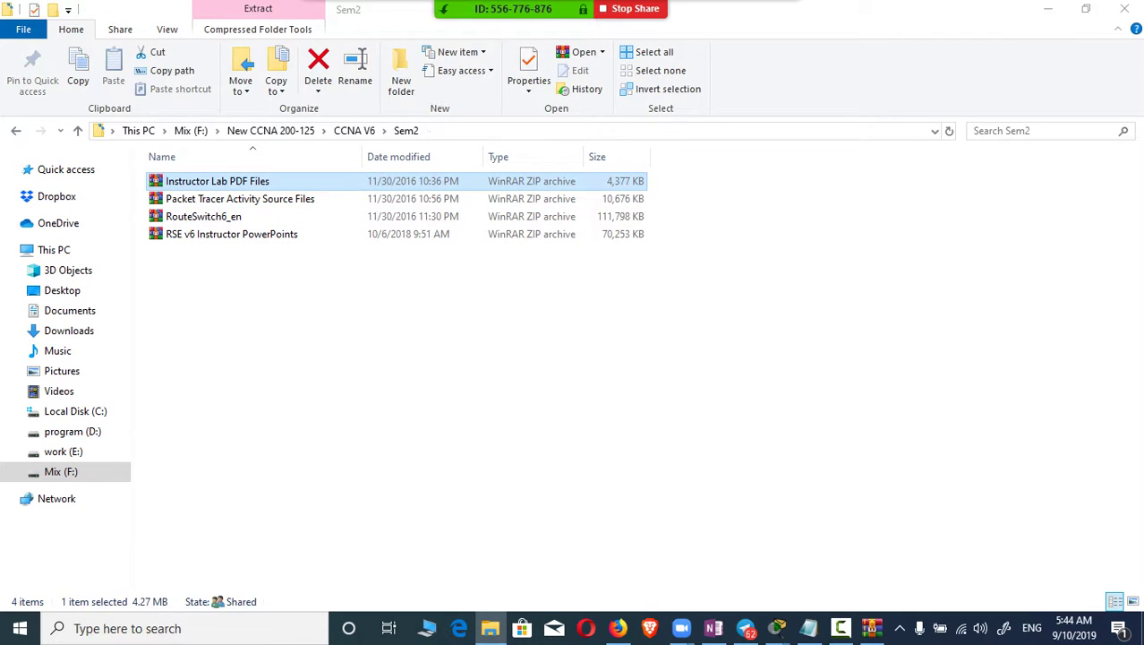
{"action": "key", "text": "Return"}
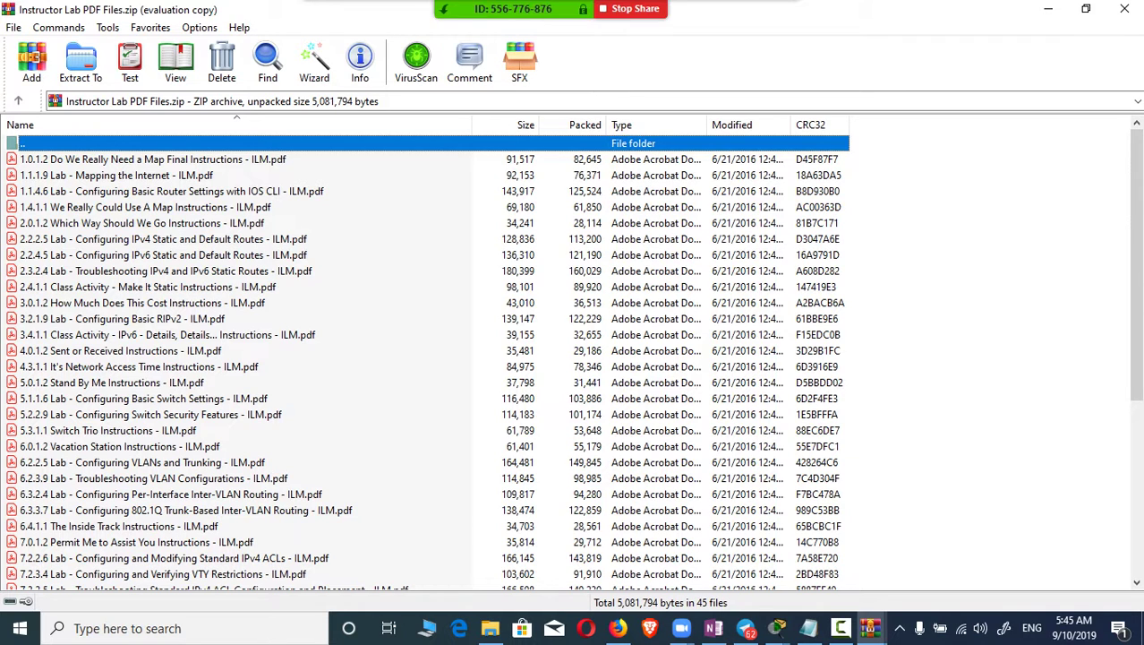
Step: Open '6.2.2.5 Lab - Configuring VLANs and Trunking - ILM.pdf' from the WinRAR list
{"action": "left_click", "coordinate": [167, 334]}
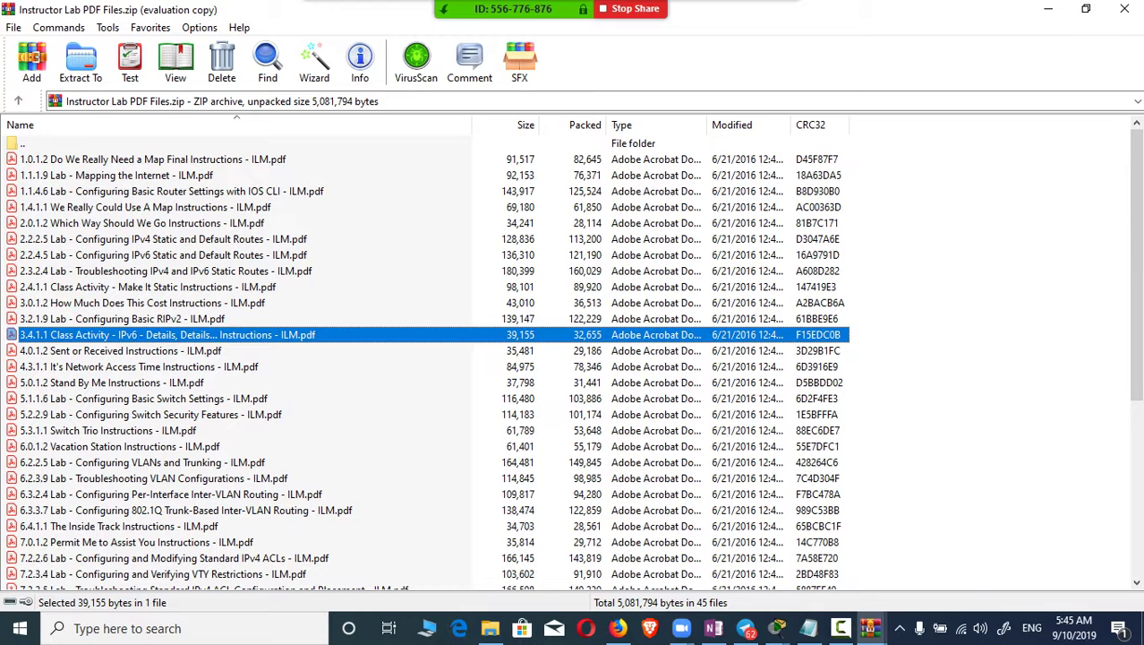
{"action": "left_click", "coordinate": [141, 462]}
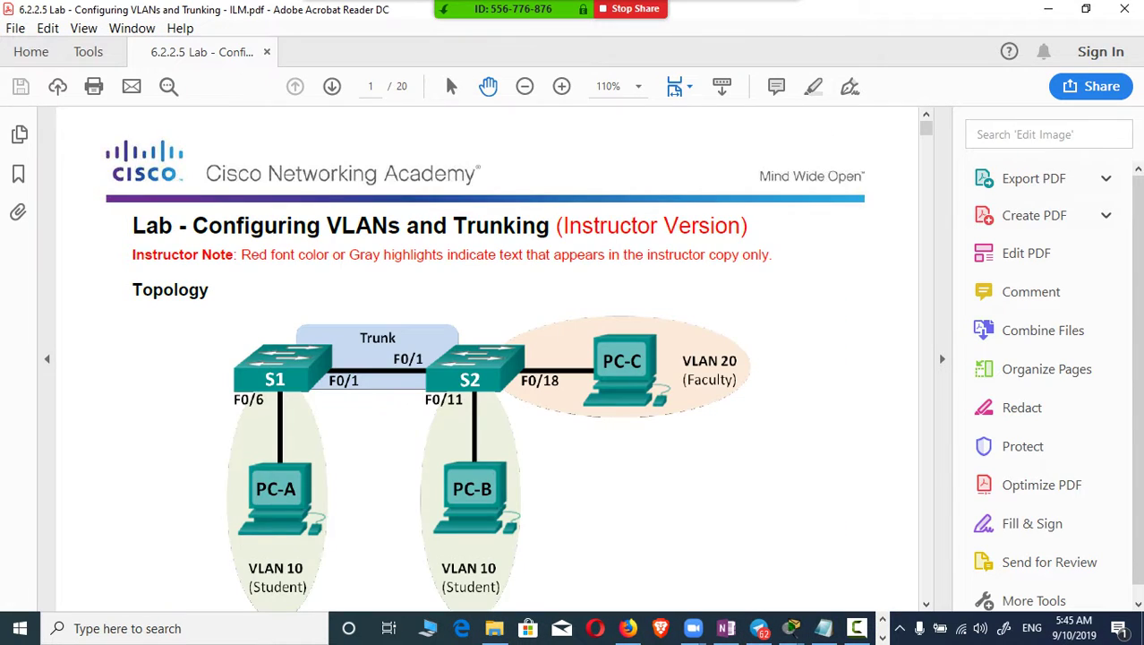
Step: Select the S1 VLAN creation commands on page 3 of the lab PDF, then return to WinRAR
{"action": "scroll", "coordinate": [483, 359], "scroll_direction": "down", "scroll_amount": 3}
{"action": "scroll", "coordinate": [483, 358], "scroll_direction": "up", "scroll_amount": 2}
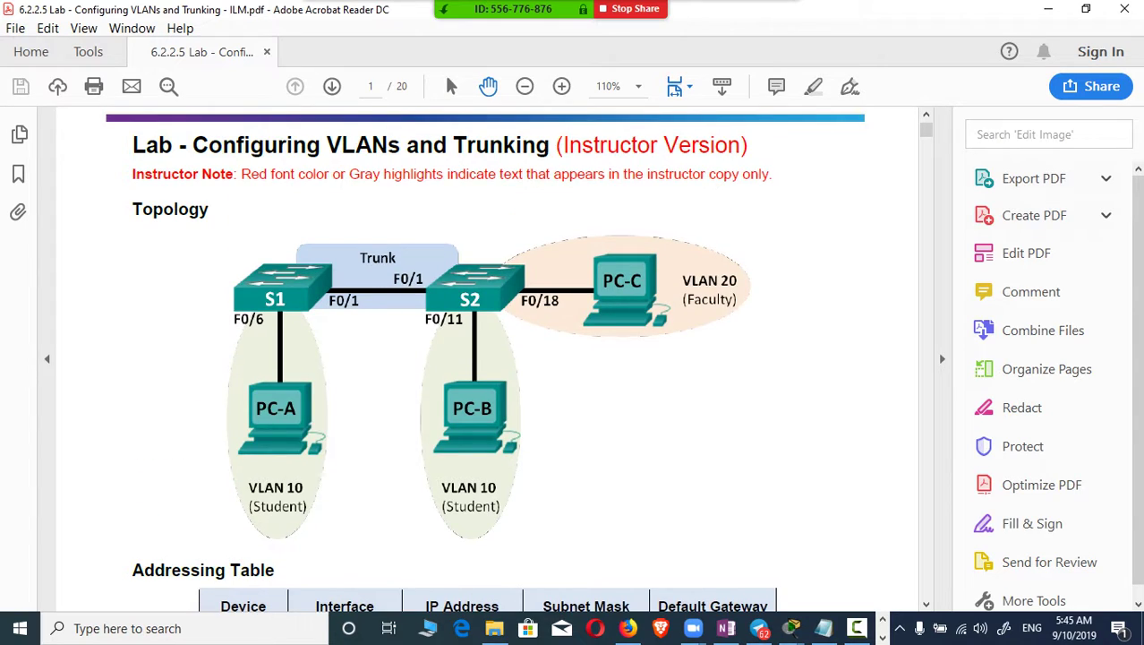
{"action": "scroll", "coordinate": [483, 358], "scroll_direction": "down", "scroll_amount": 10}
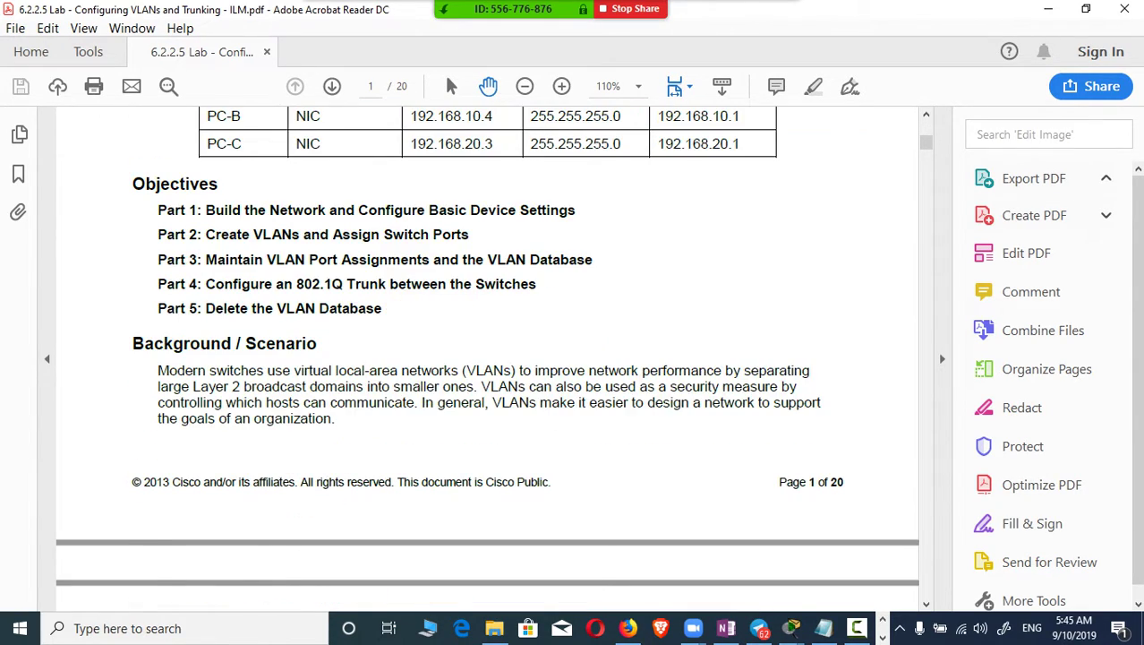
{"action": "scroll", "coordinate": [483, 358], "scroll_direction": "down", "scroll_amount": 12}
{"action": "scroll", "coordinate": [484, 358], "scroll_direction": "down", "scroll_amount": 6}
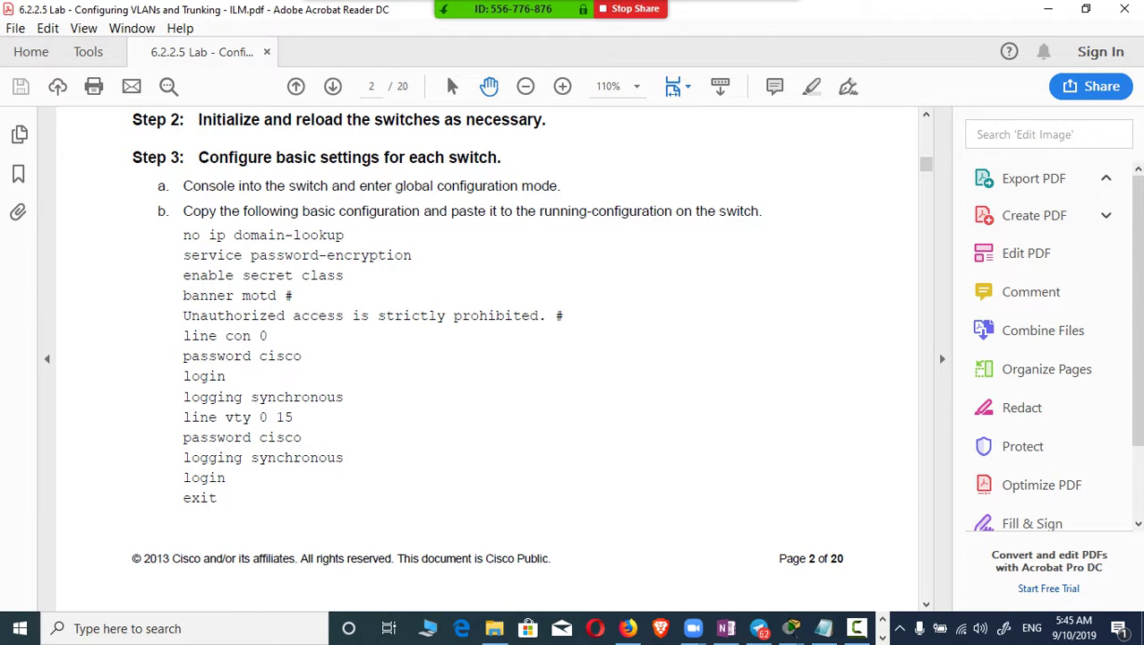
{"action": "scroll", "coordinate": [483, 349], "scroll_direction": "up", "scroll_amount": 1}
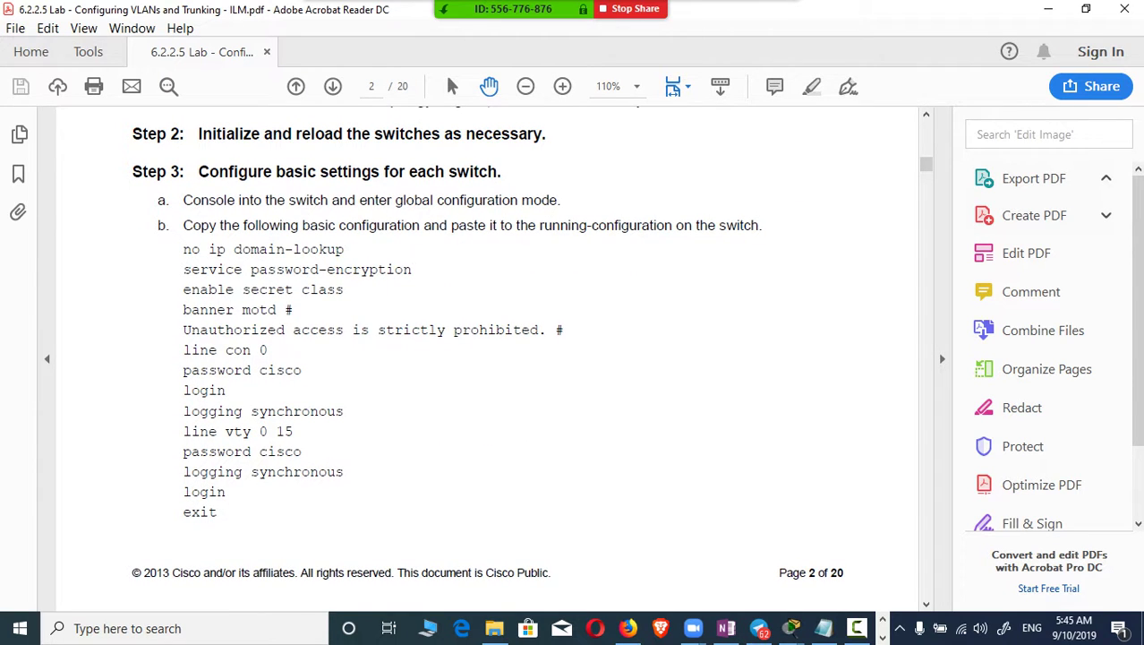
{"action": "scroll", "coordinate": [483, 359], "scroll_direction": "down", "scroll_amount": 8}
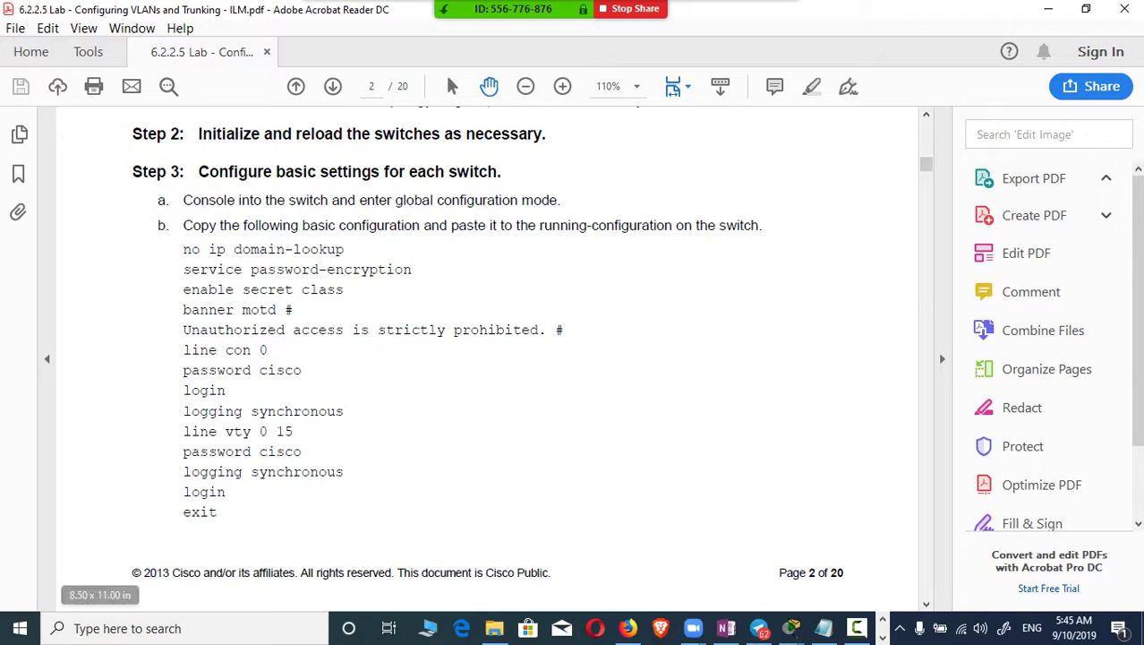
{"action": "scroll", "coordinate": [483, 358], "scroll_direction": "down", "scroll_amount": 17}
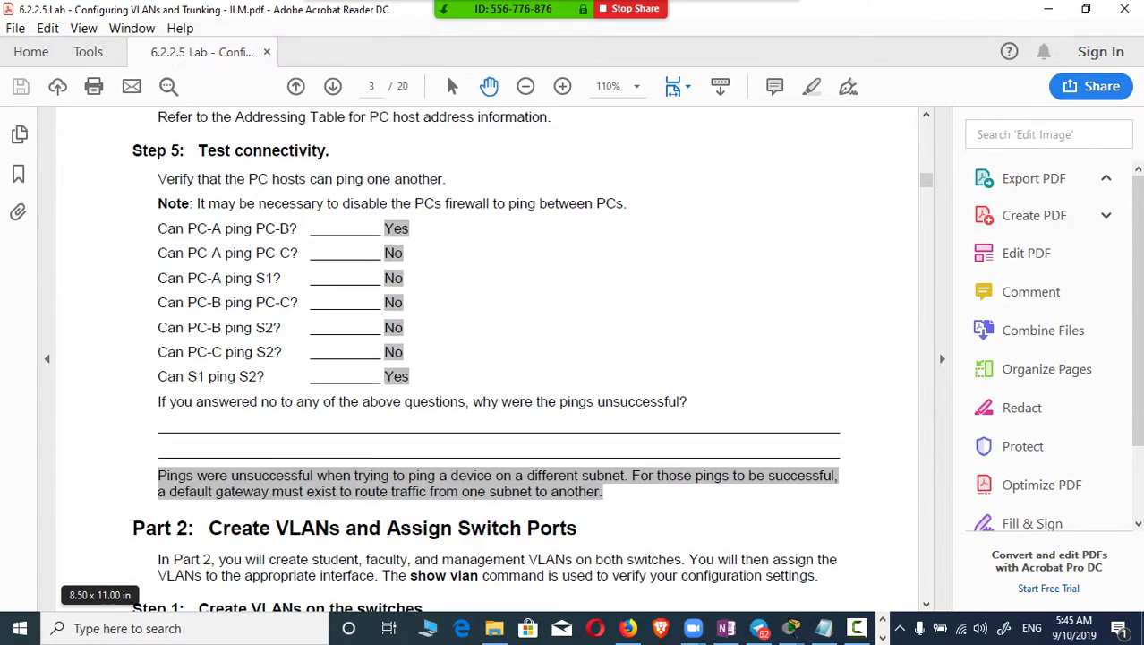
{"action": "scroll", "coordinate": [484, 359], "scroll_direction": "up", "scroll_amount": 5}
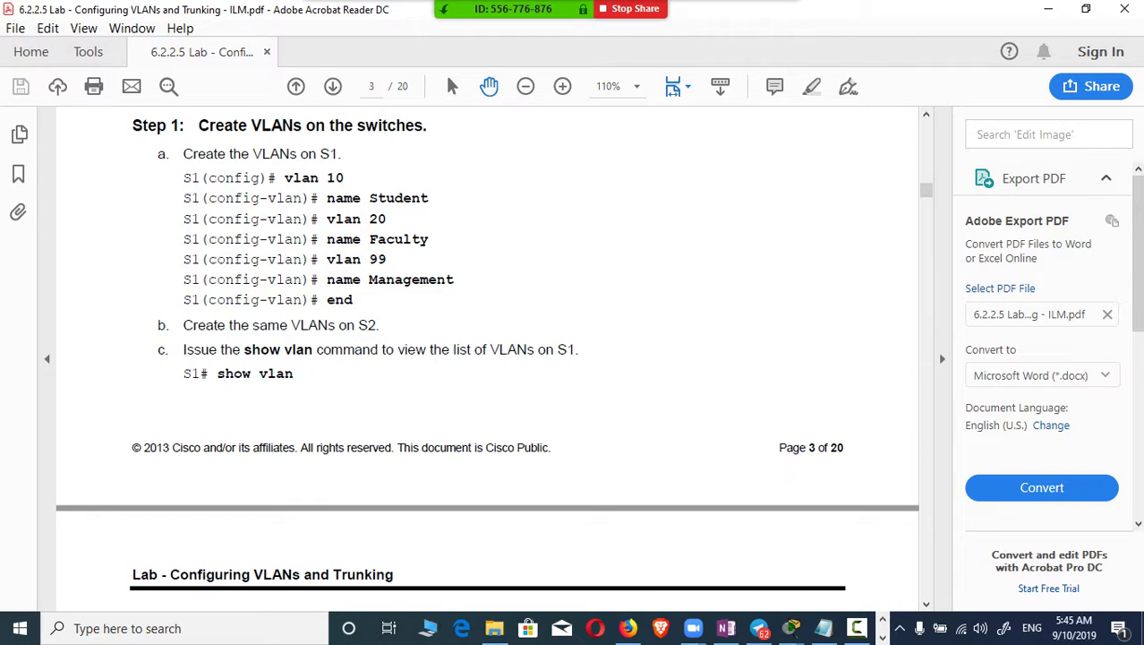
{"action": "left_click_drag", "start_coordinate": [355, 303], "coordinate": [182, 176]}
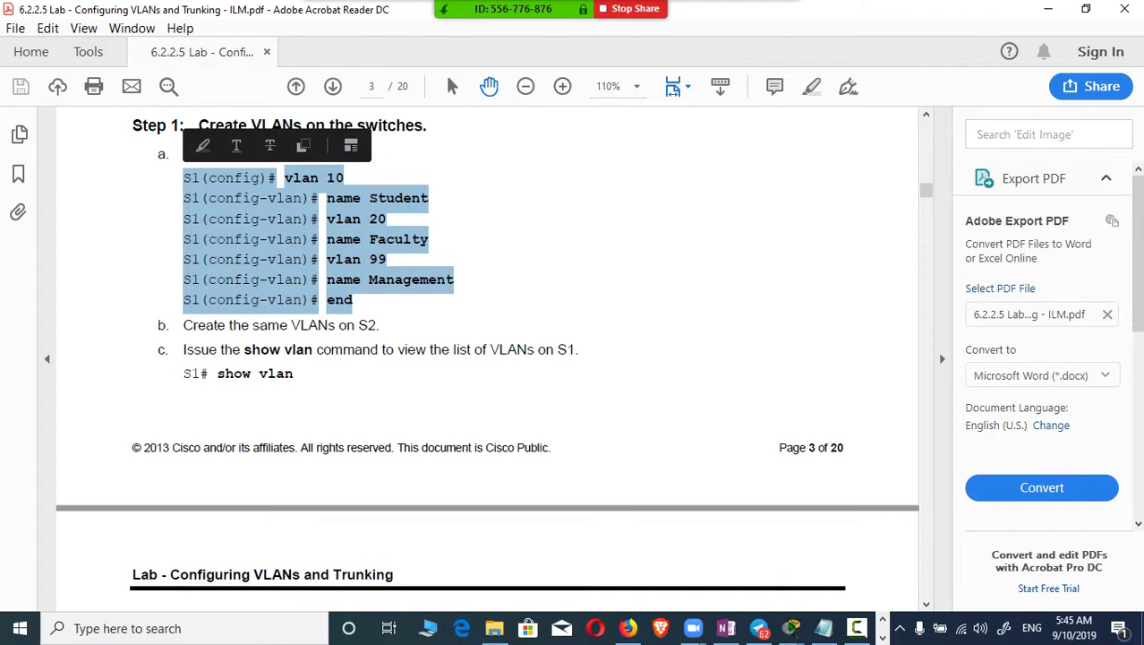
{"action": "key", "text": "alt+Tab"}
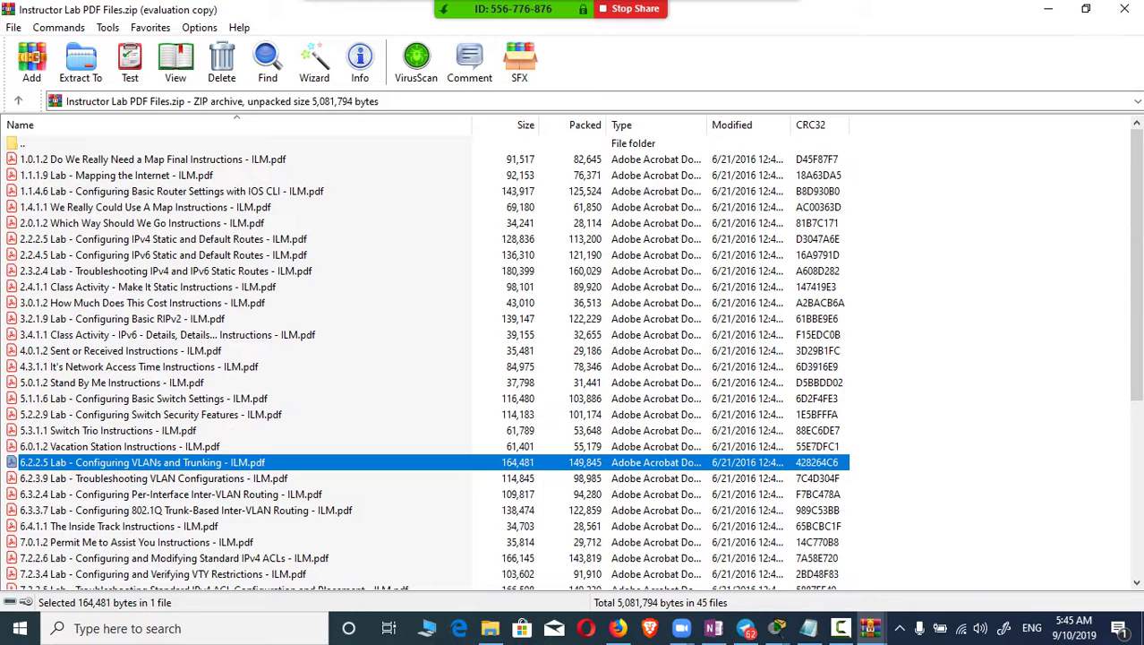
Step: Close the WinRAR window and select the Instructor Lab PDF Files archive in the Sem2 folder
{"action": "left_click", "coordinate": [1124, 8]}
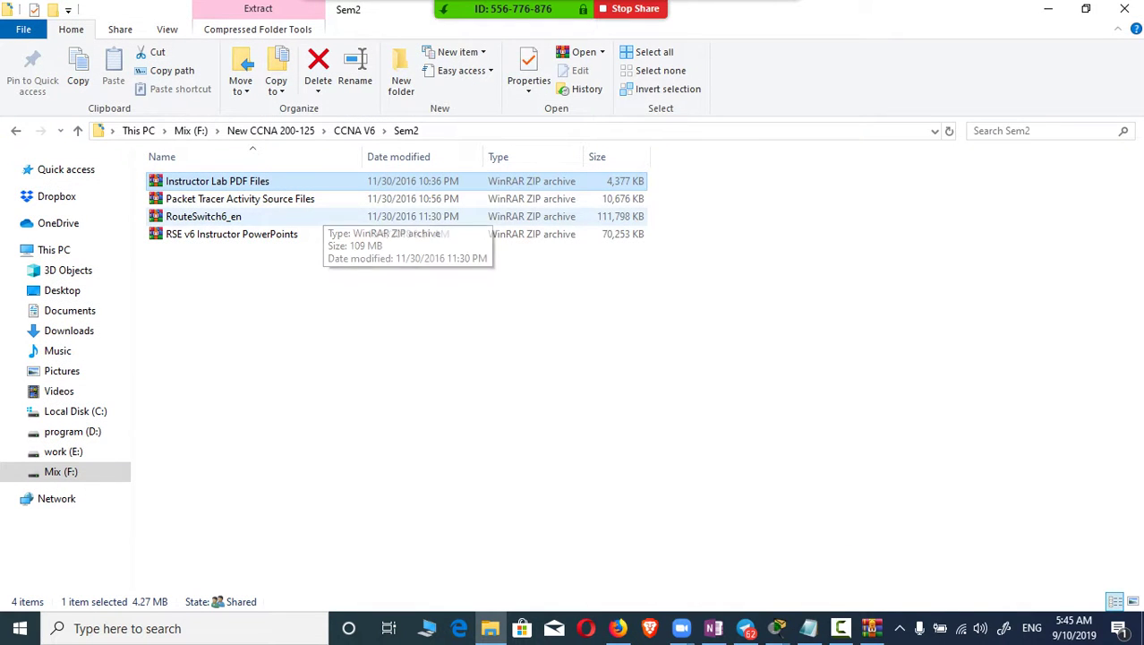
{"action": "mouse_move", "coordinate": [777, 627]}
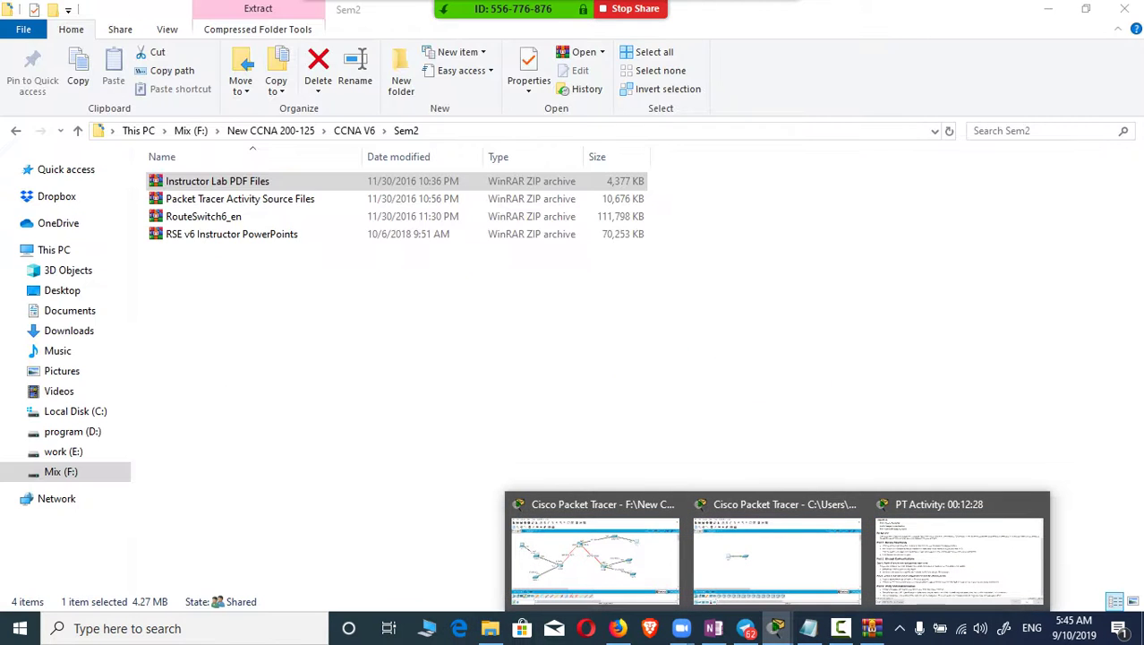
{"action": "left_click", "coordinate": [269, 181]}
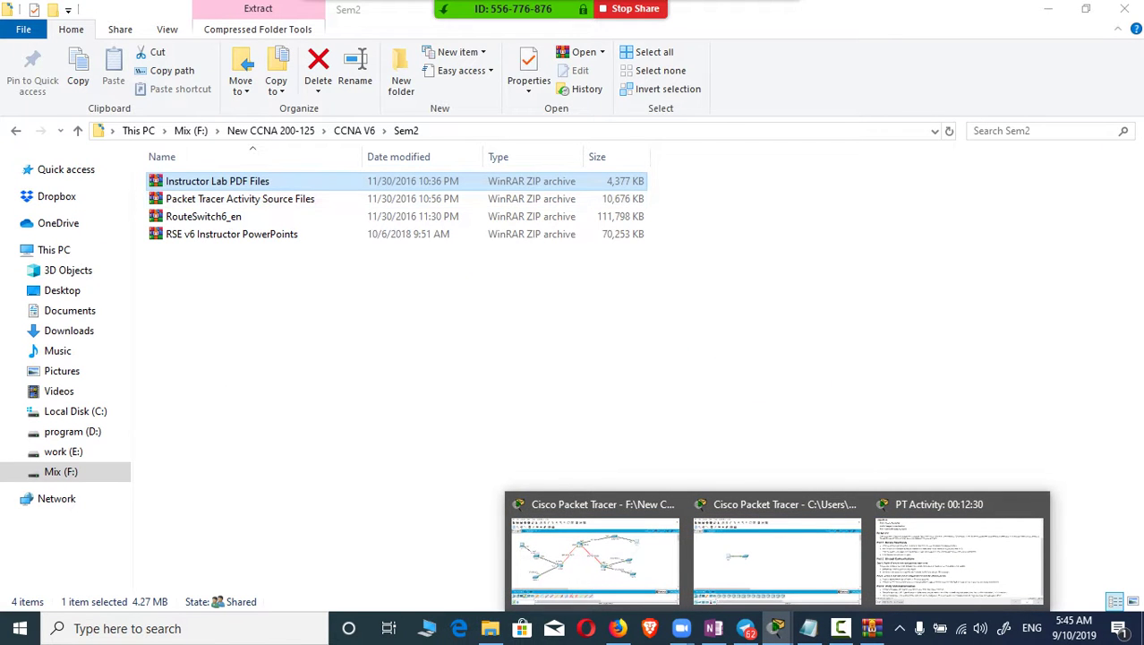